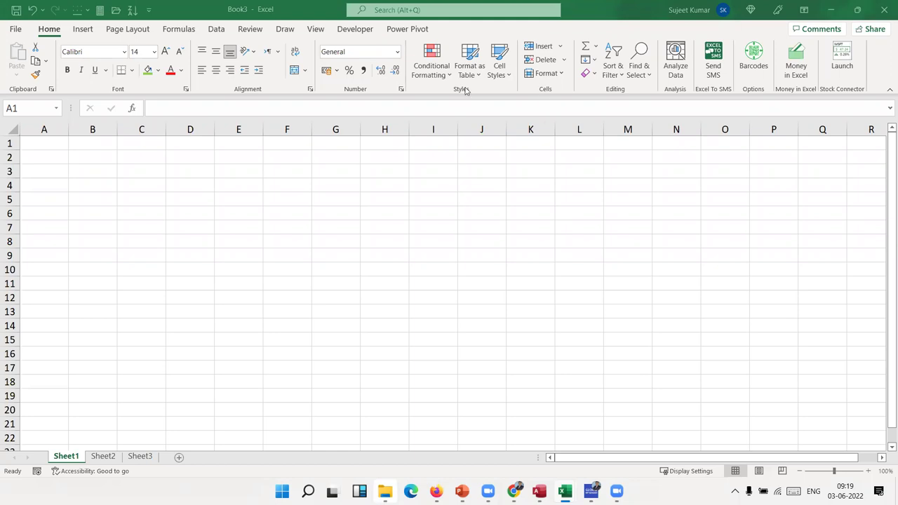
Step: Zoom the blank Book3 worksheet in to about 160%
left_click(234, 235)
scroll(249, 242, "up", 3, "ctrl")
scroll(249, 242, "up", 2, "ctrl")
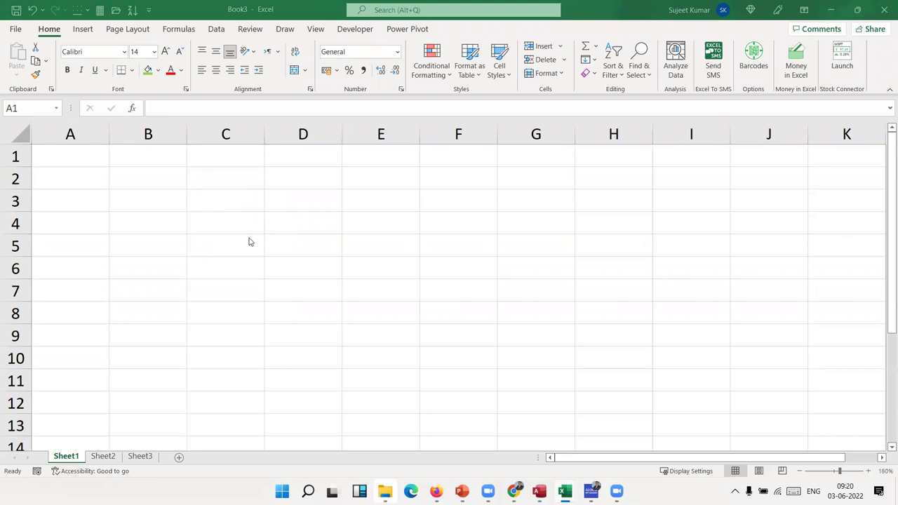
Step: Enter the header Chq in A1, replacing a 1562 test value
type("1562")
key("Return")
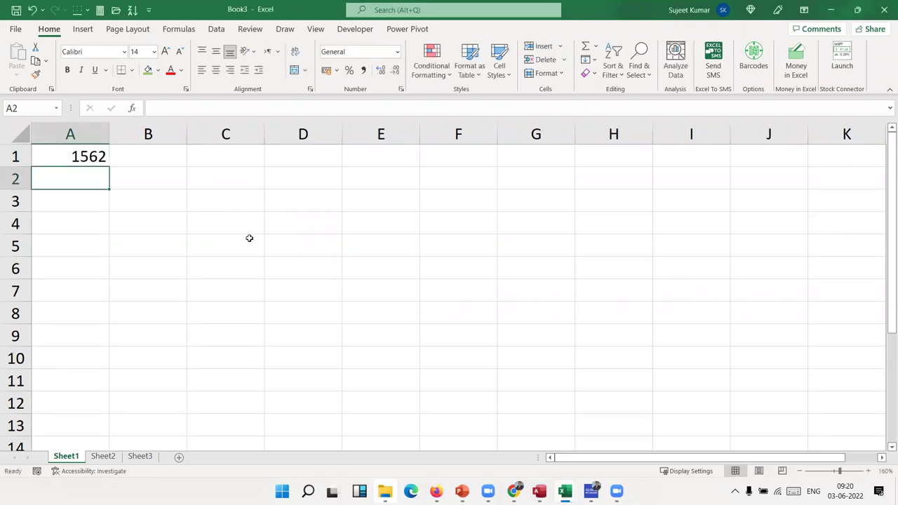
key("Up")
key("Delete")
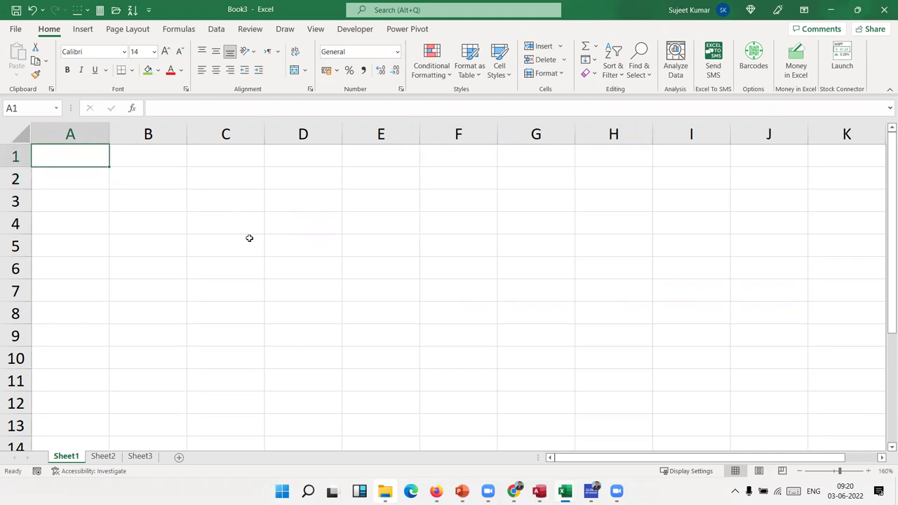
type("Chq")
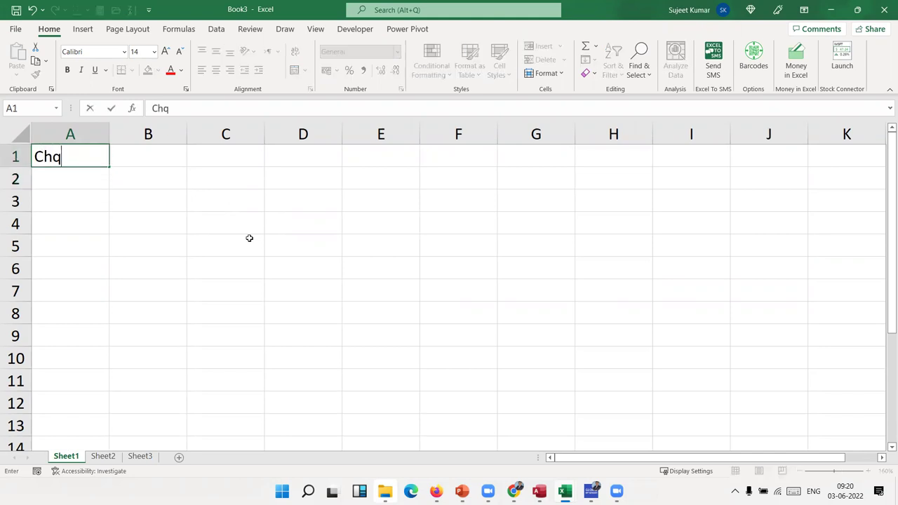
key("Return")
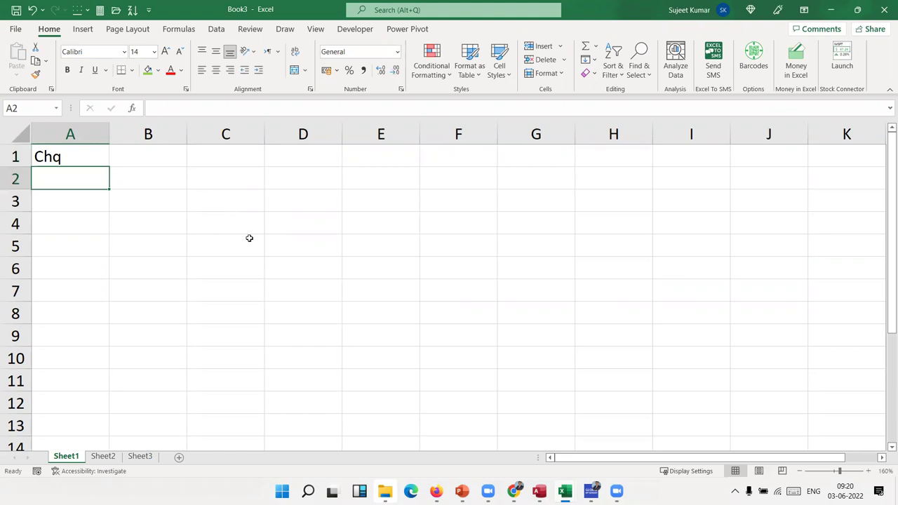
Step: Store 001245 in A2 as apostrophe-prefixed text so its leading zeros stay
type("123685")
key("Return")
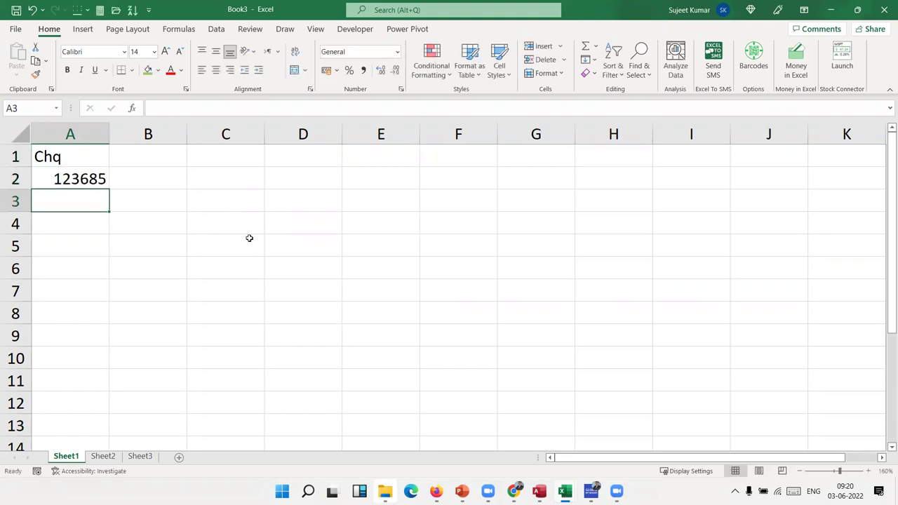
key("Up")
key("Delete")
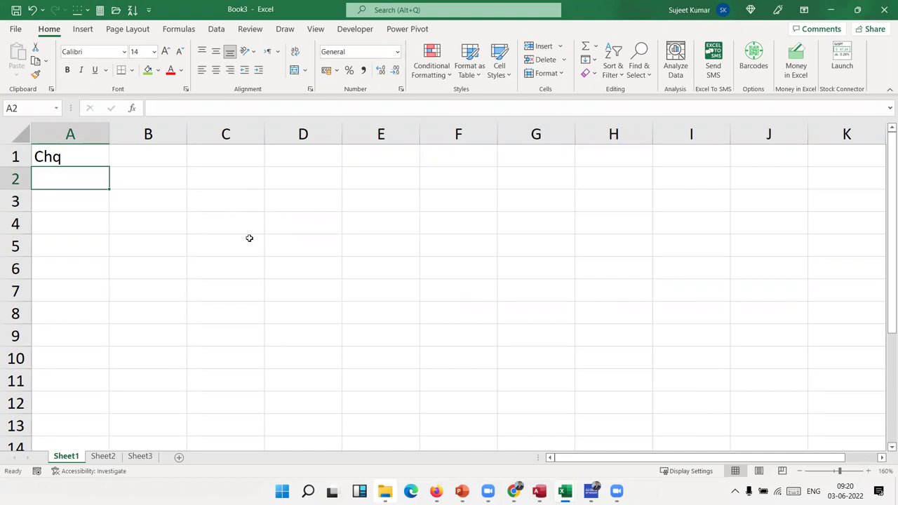
type("004512")
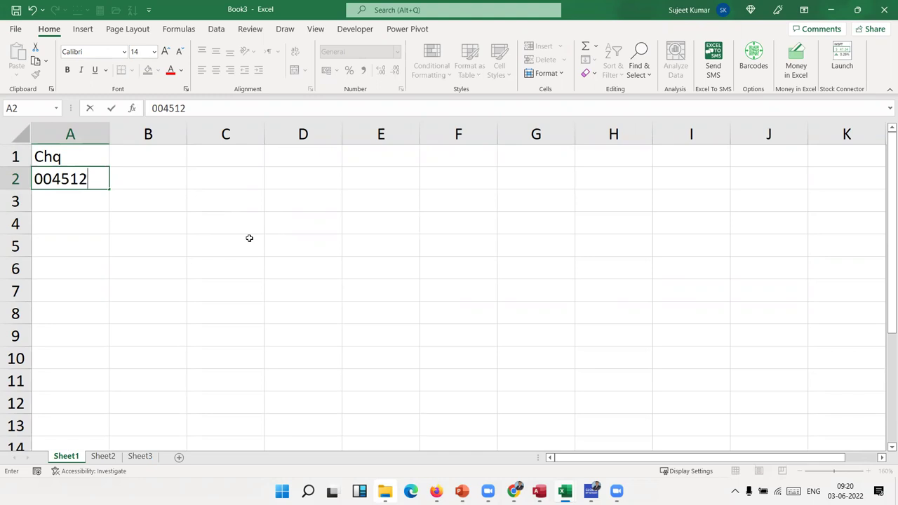
key("Return")
key("Up")
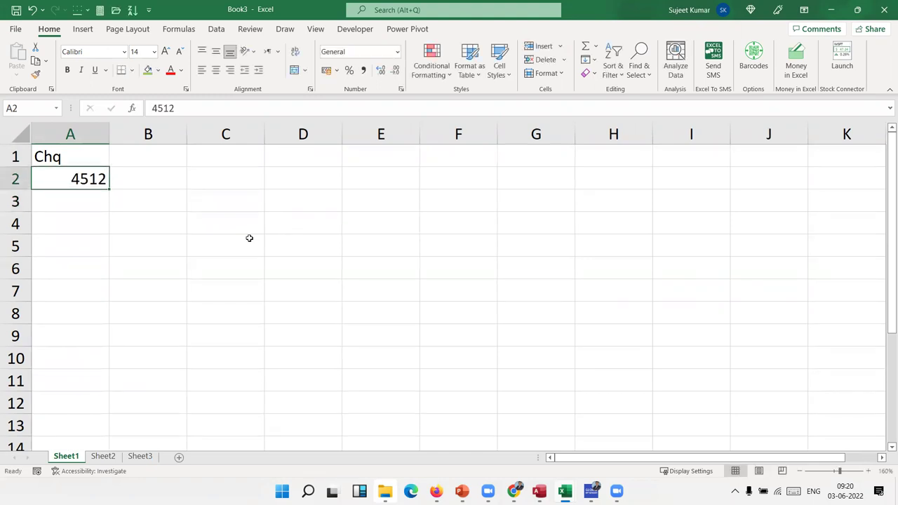
type("'")
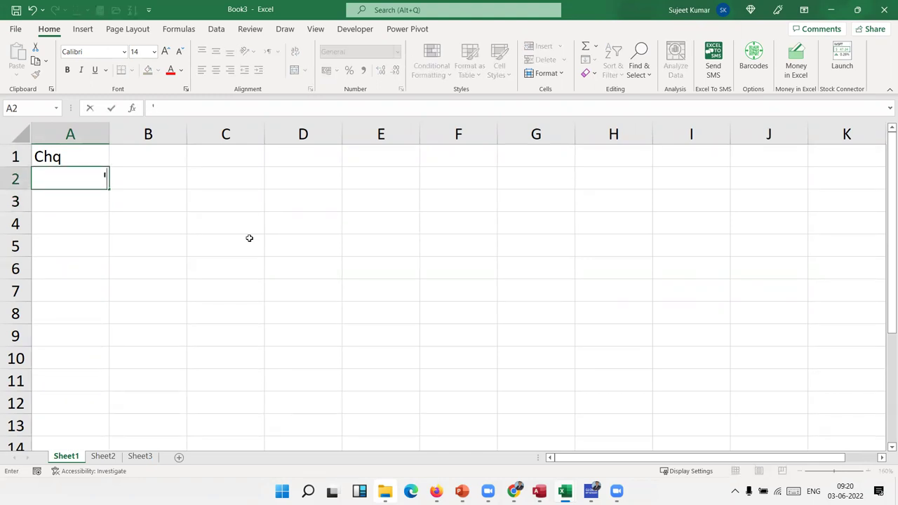
type("00124")
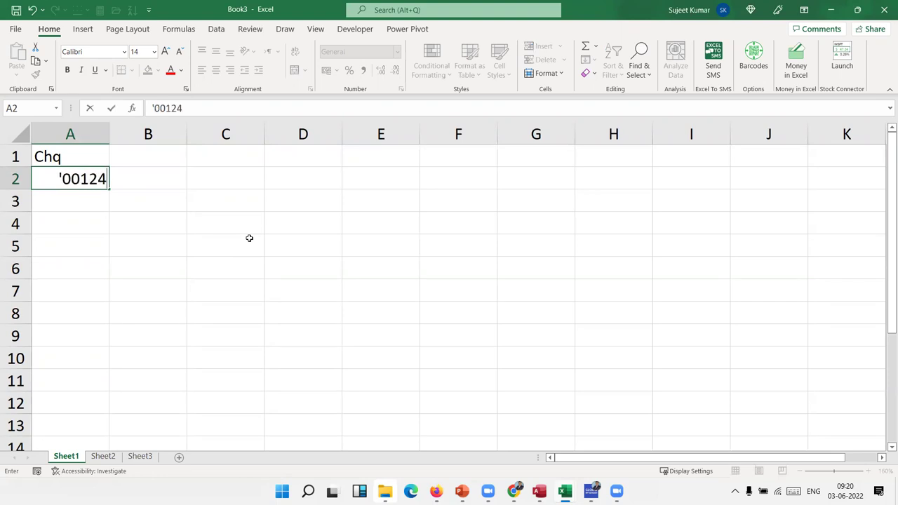
type("5")
key("Return")
key("Up")
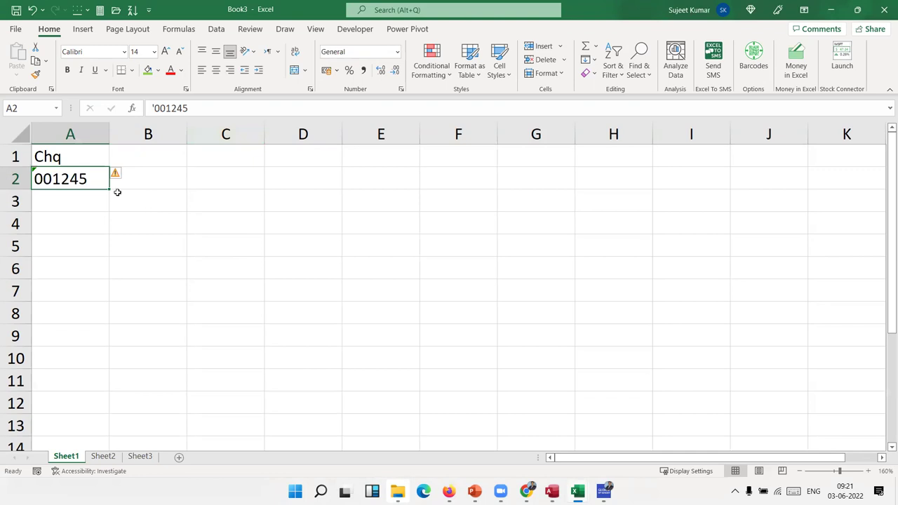
Step: Apply the Text number format to all of column A
left_click(70, 133)
left_click(401, 89)
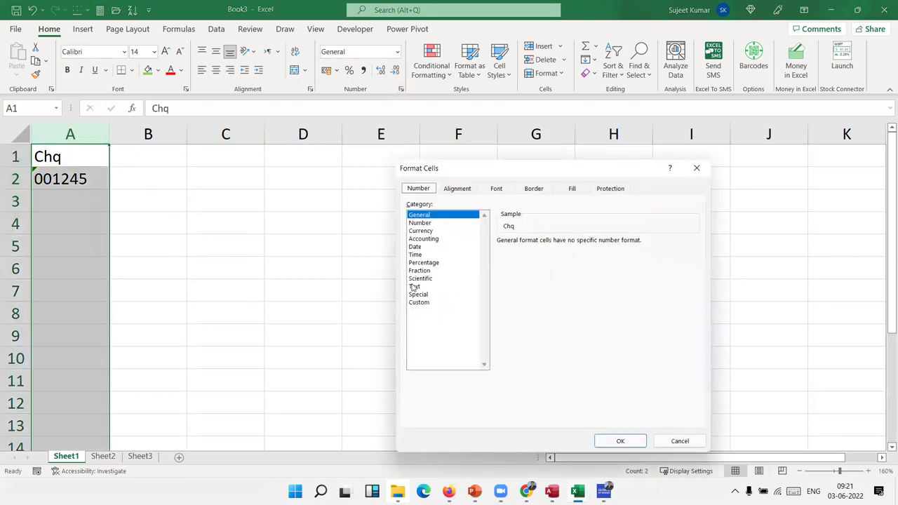
left_click(414, 287)
left_click(619, 441)
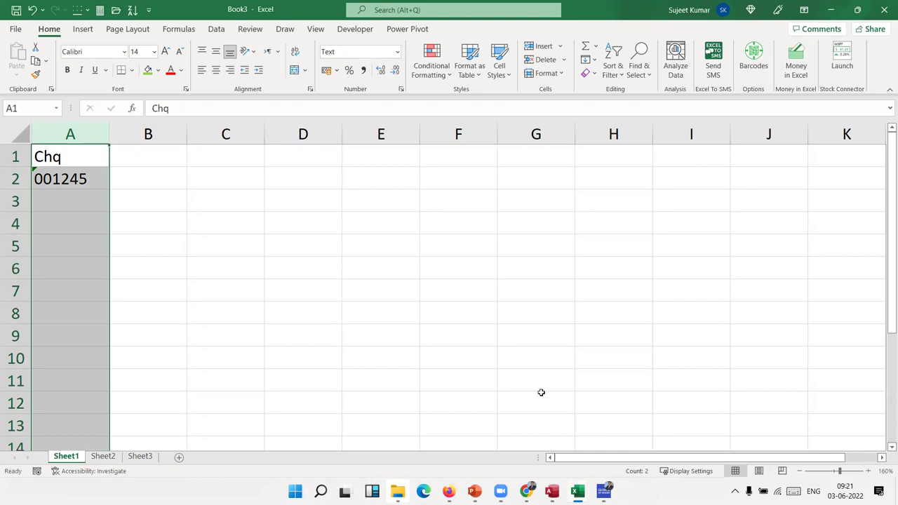
Step: Enter 1545, 36236, 252, 25 and 362362 in cells D2 through D6
key("Down")
key("Down")
key("Right")
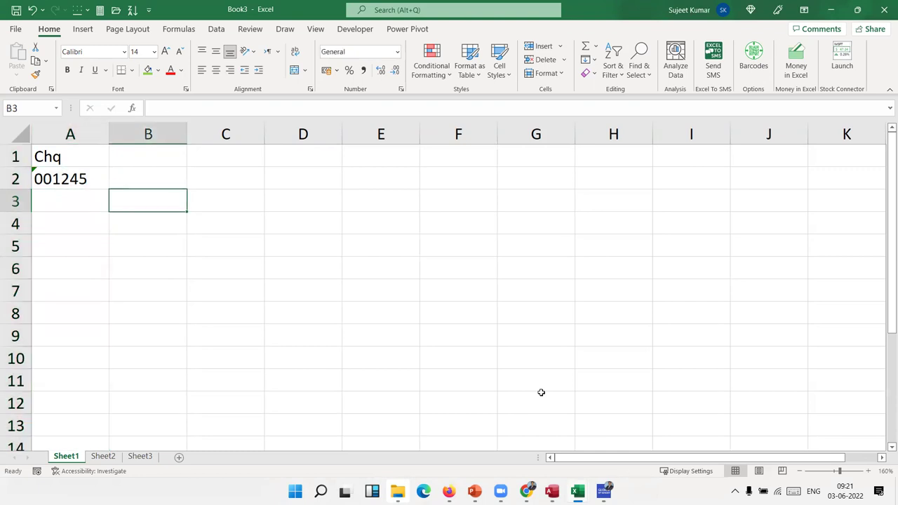
key("Right")
key("Up")
key("Up")
key("Right")
key("Down")
type("154")
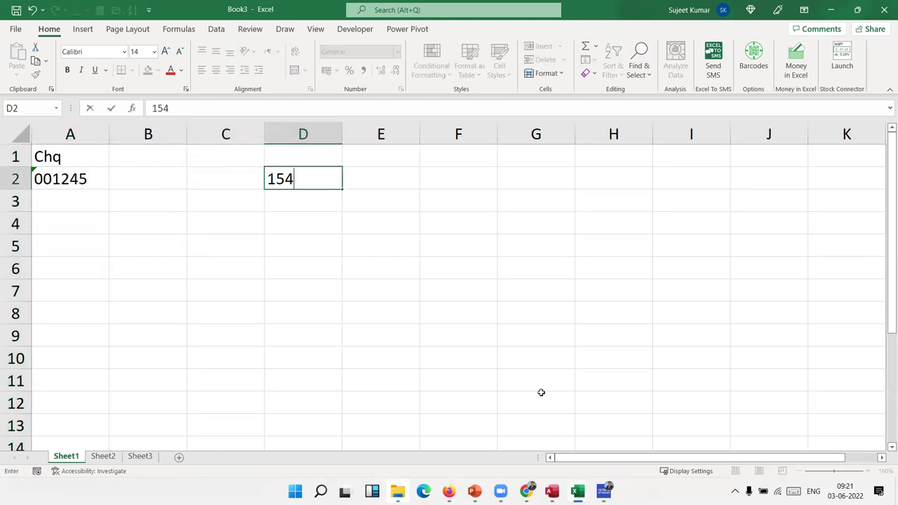
type("5")
key("Return")
type("36236")
key("Return")
type("252")
key("Return")
type("25")
key("Return")
type("362362")
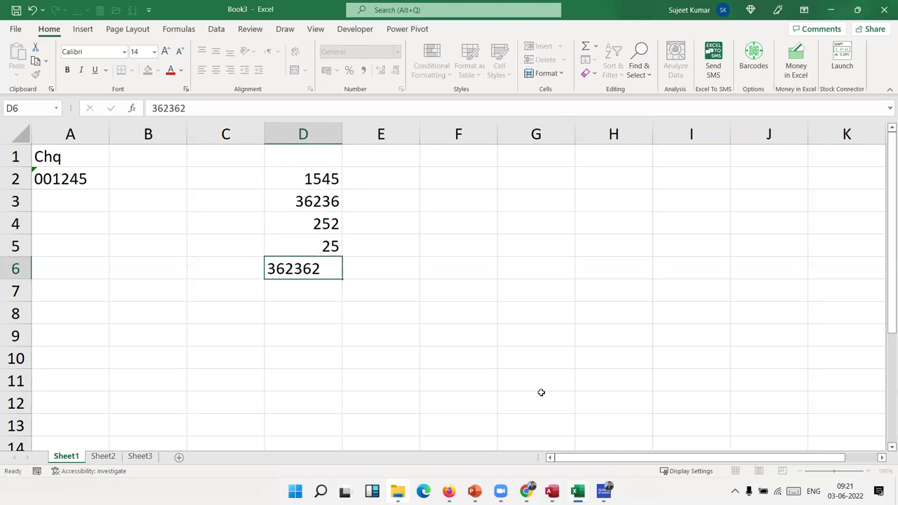
key("Return")
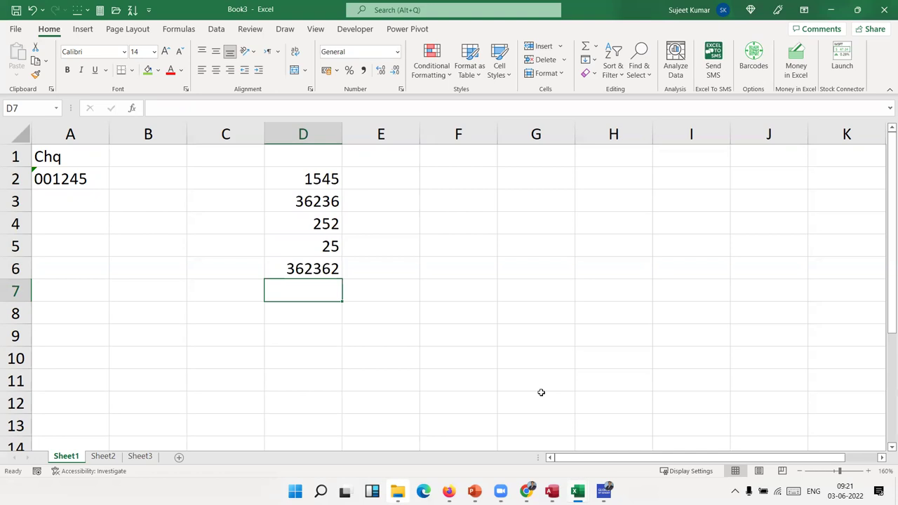
Step: Give D2:D6 the custom number format 000000 to show leading zeros
left_click_drag(334, 269, 317, 179)
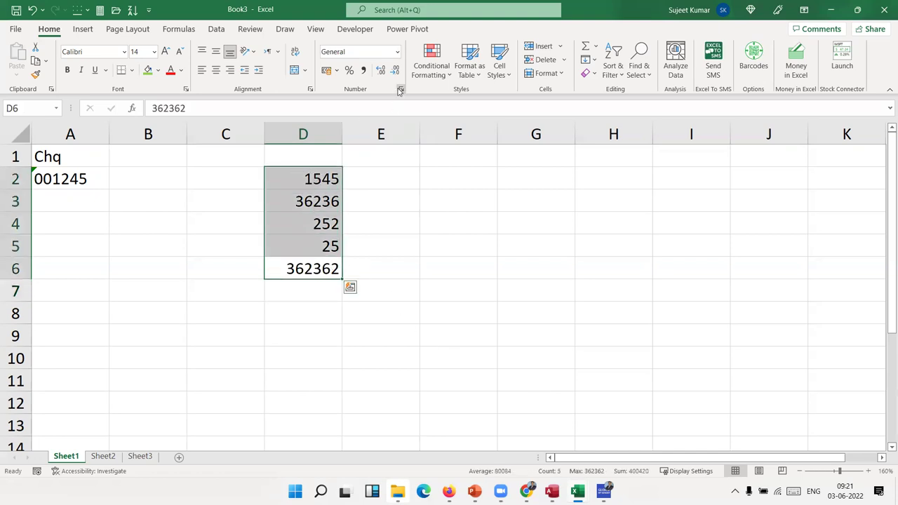
key("ctrl+1")
left_click(420, 302)
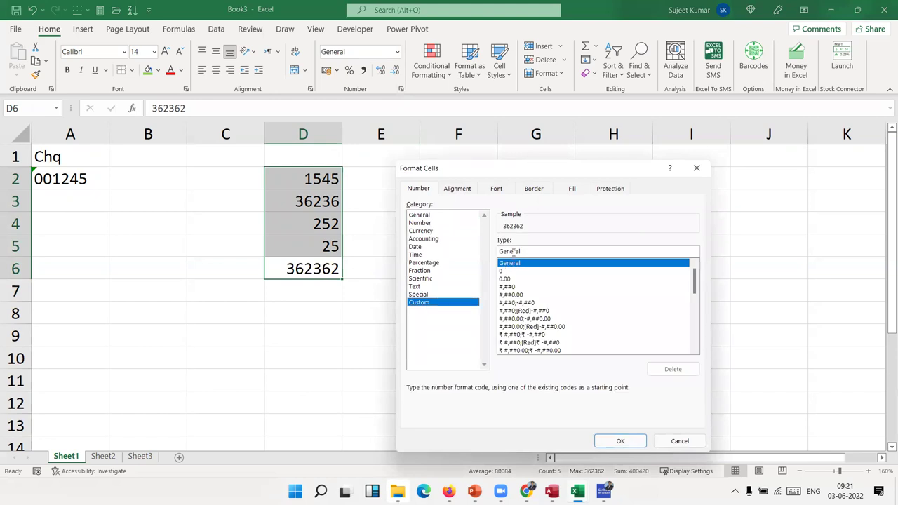
type("000000")
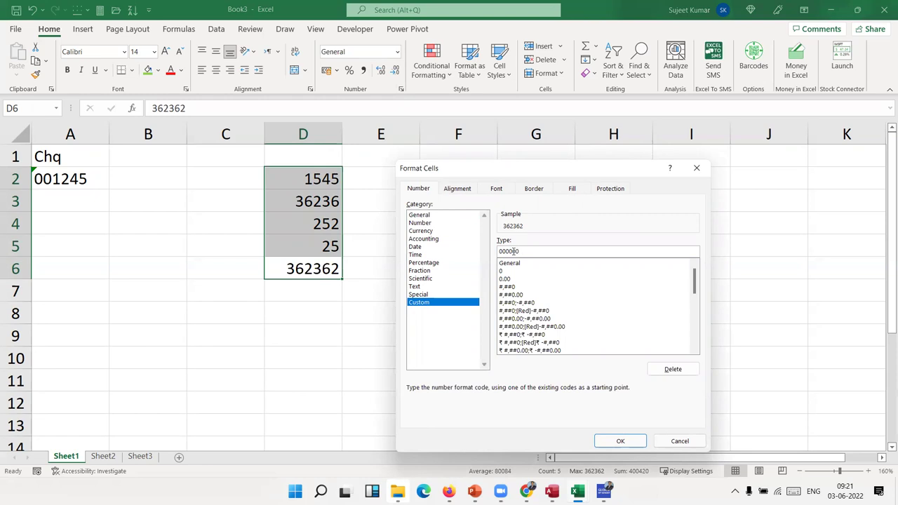
key("Return")
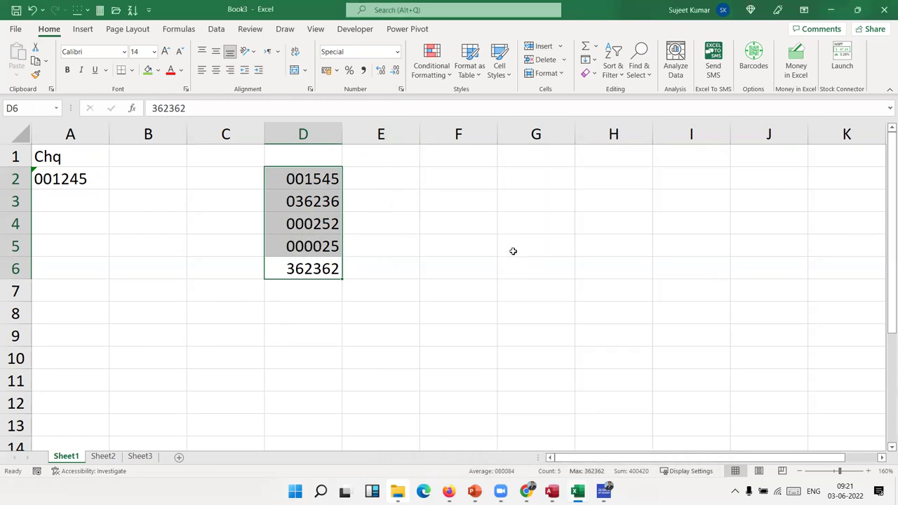
Step: Check the underlying stored values in D2, D4 and D5
left_click(316, 188)
left_click(343, 223)
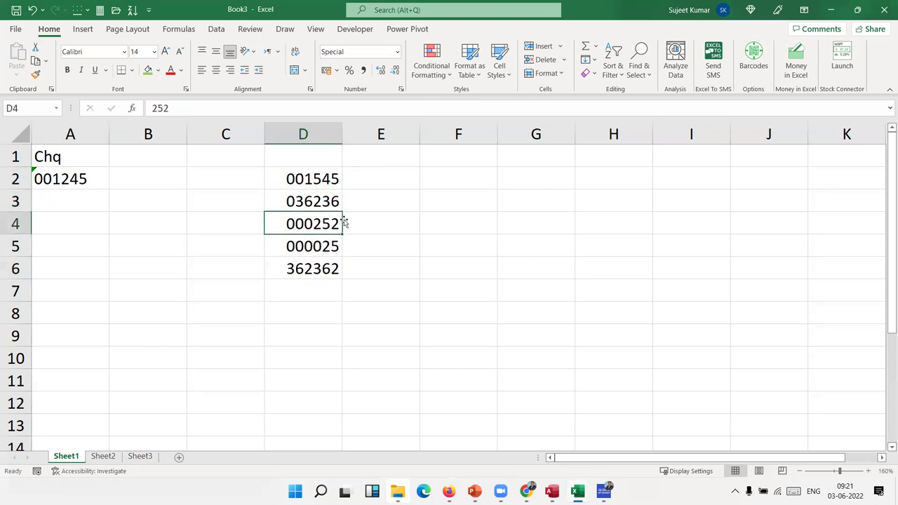
left_click(322, 250)
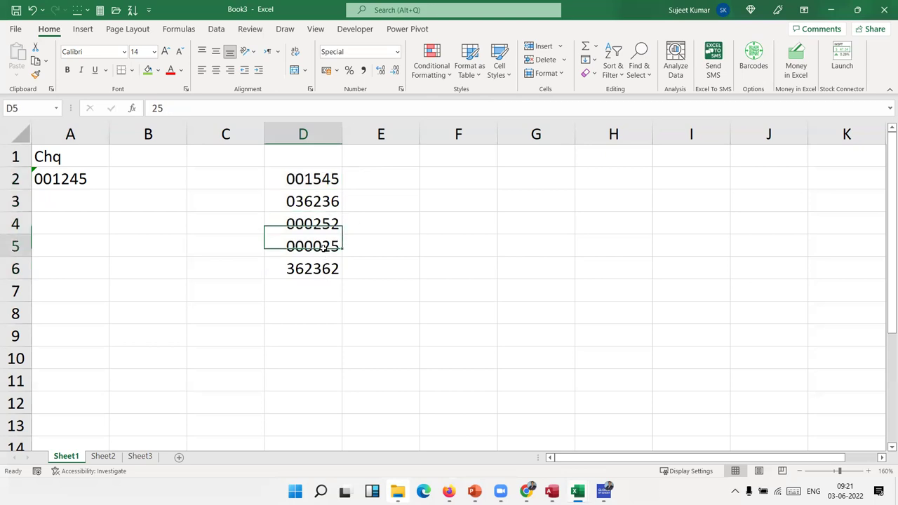
left_click(537, 247)
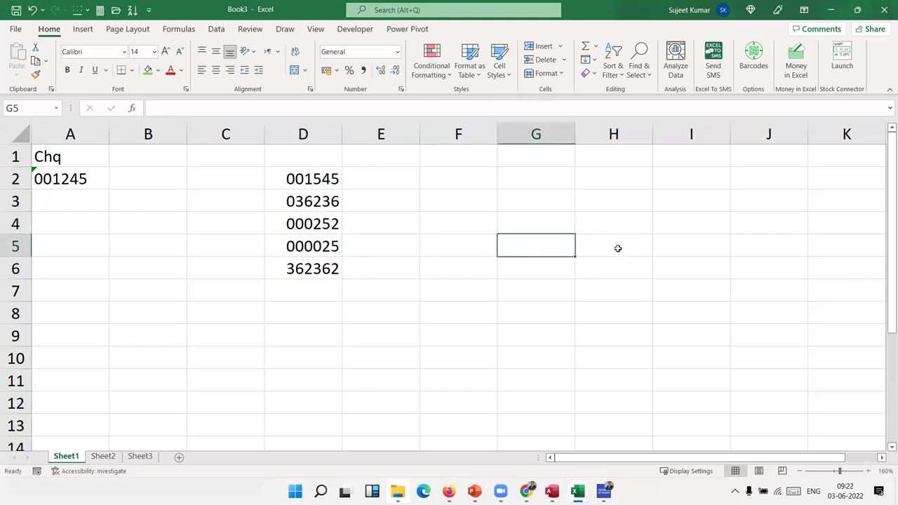
Step: Store '000025 as text in G5
type("00")
key("BackSpace")
key("BackSpace")
type("'00002")
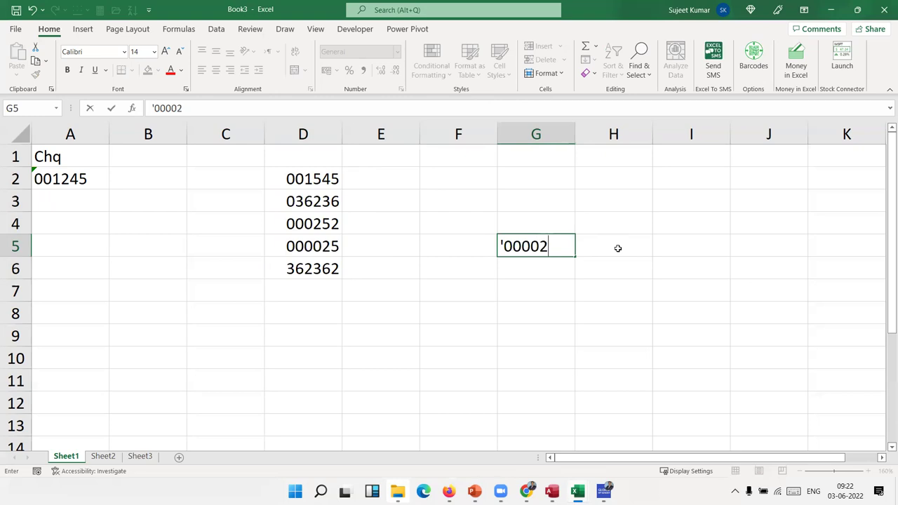
type("5")
key("Return")
Step: Enter the comparison formula =D5=G5 in E6, which returns FALSE
key("Left")
key("Left")
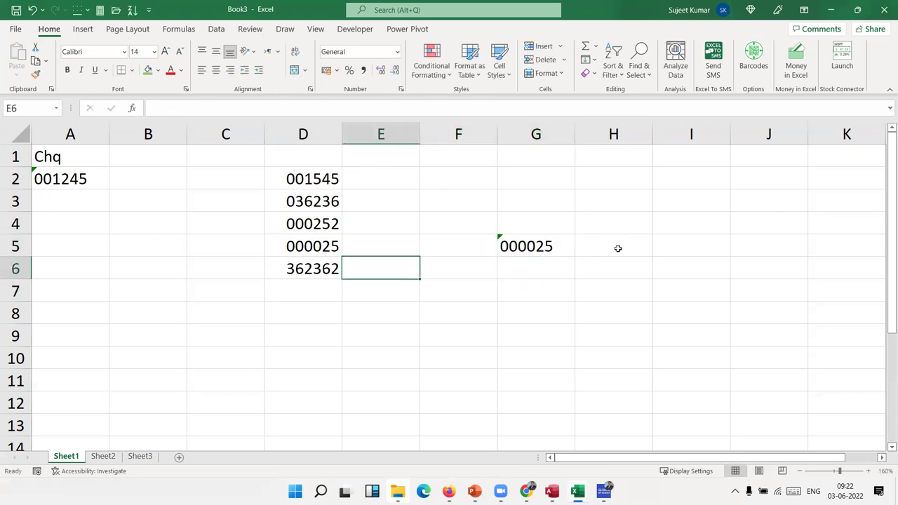
type("=")
key("Up")
key("Left")
type("=")
key("Right")
key("Right")
key("Up")
key("Return")
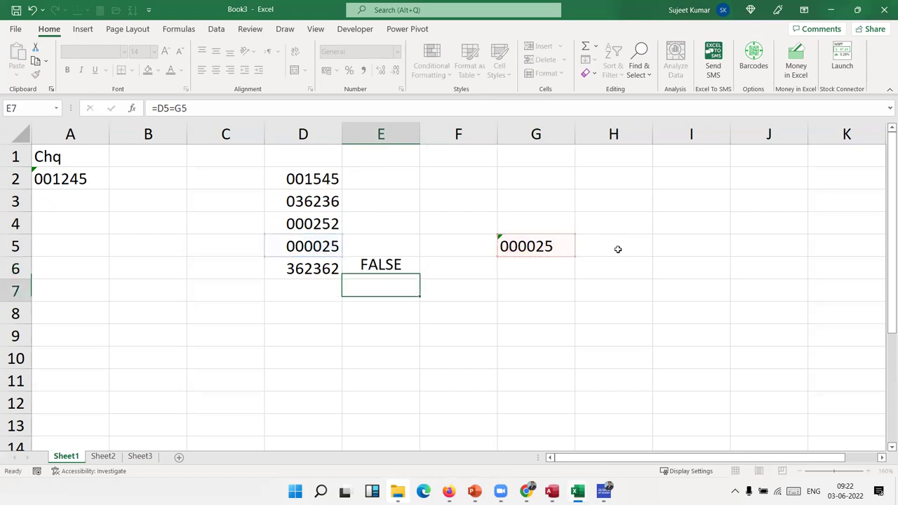
key("Up")
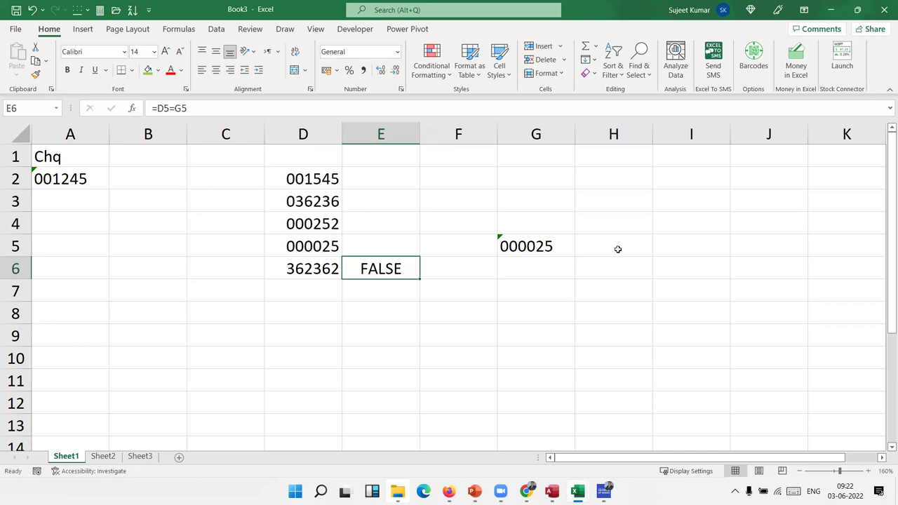
key("Up")
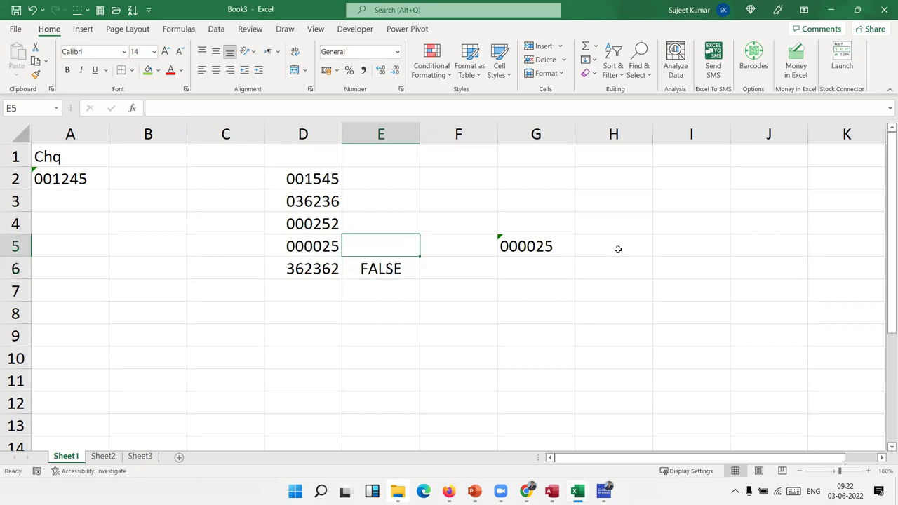
key("Left")
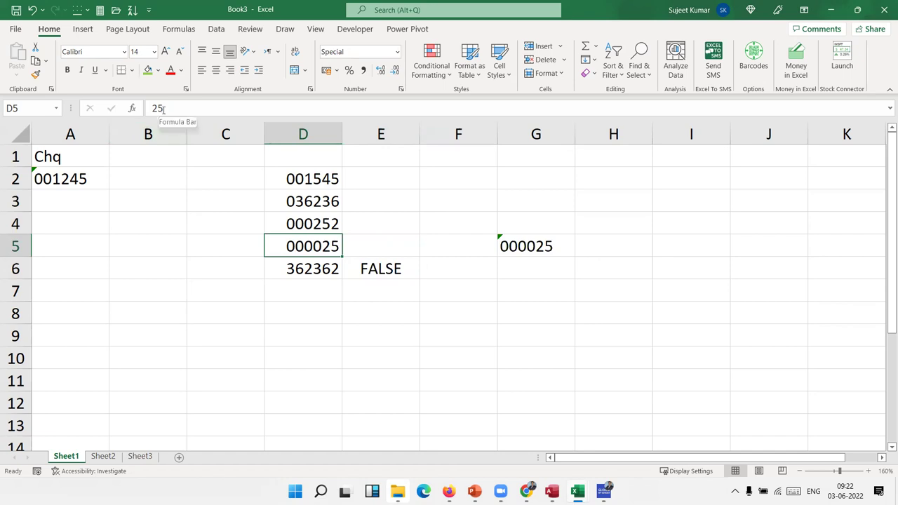
left_click(532, 249)
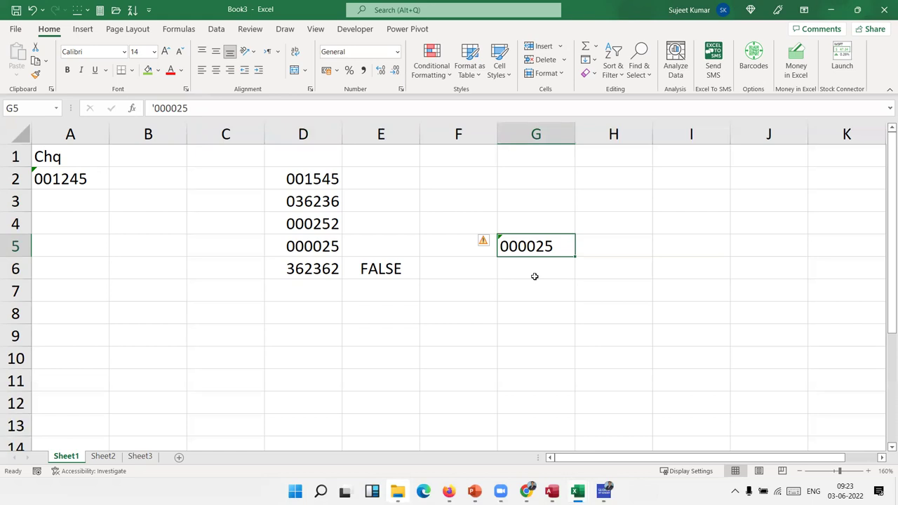
Step: Delete the FALSE comparison formula from E6
key("Down")
key("Left")
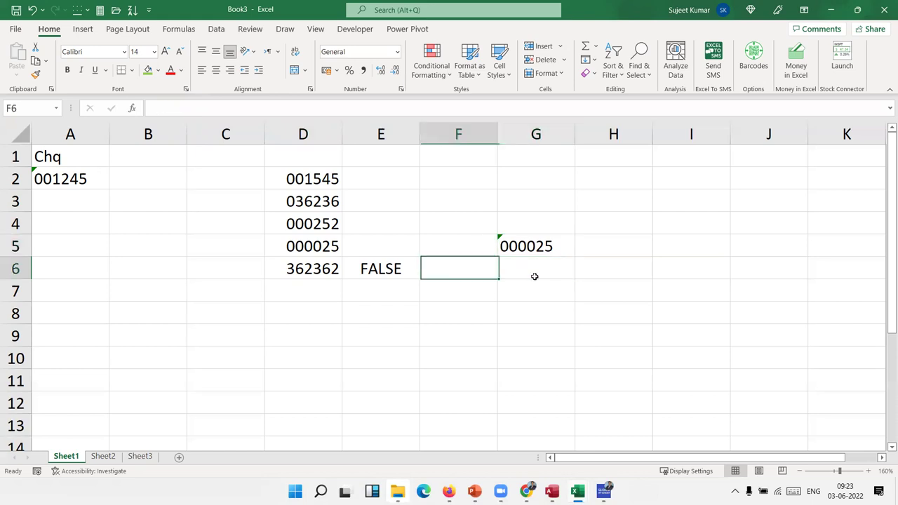
key("Left")
key("Delete")
key("Up")
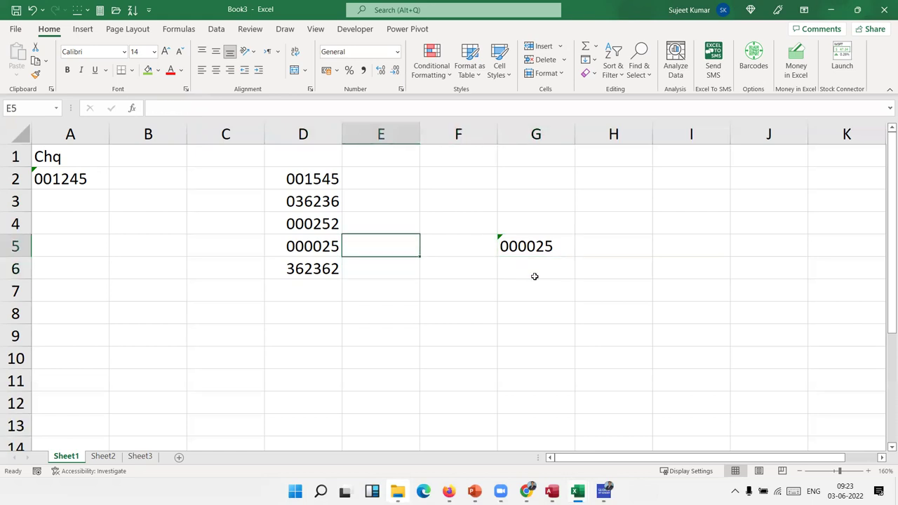
Step: Enter =TEXT(D5,"000000") in E5 and review its result
type("=")
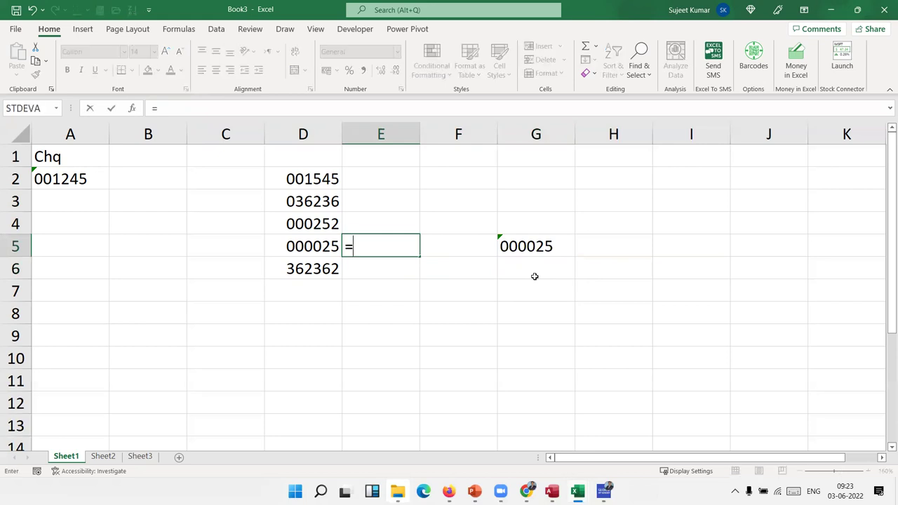
type("te")
key("Tab")
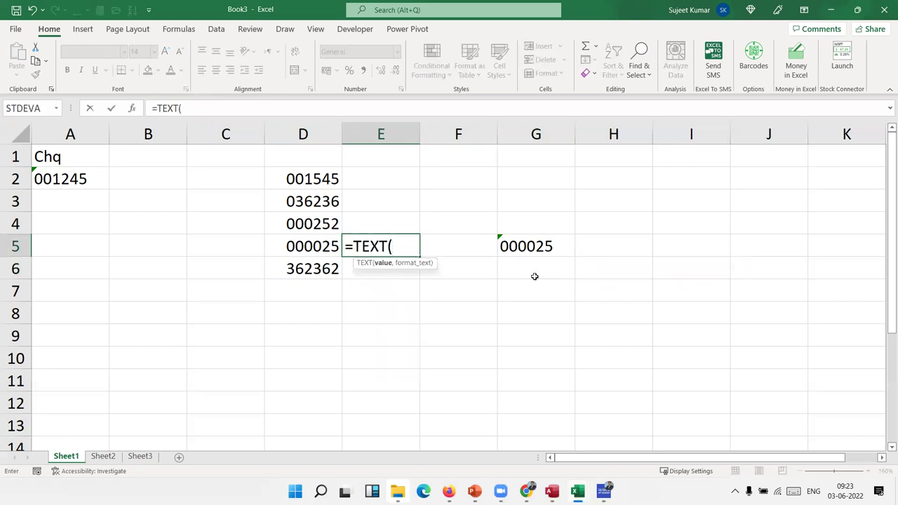
key("Left")
type(",\"")
type("d")
key("BackSpace")
type("000000\"")
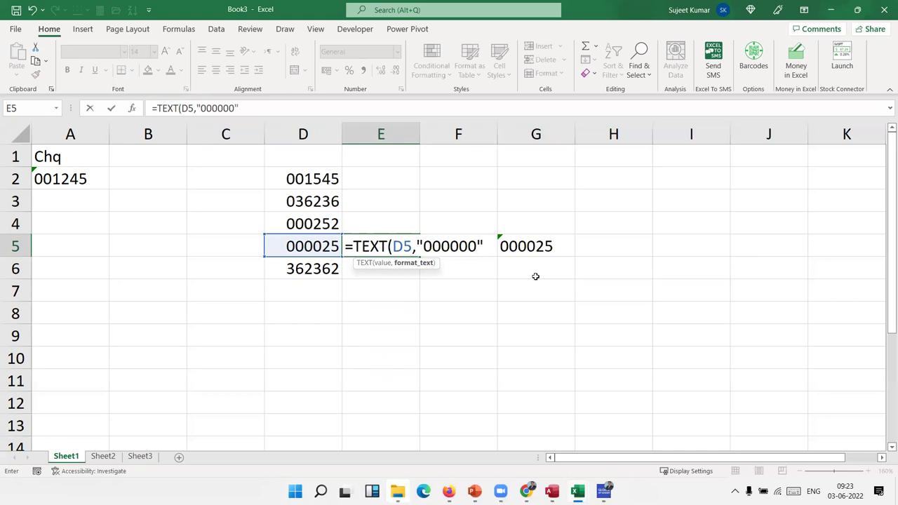
key("Return")
key("Up")
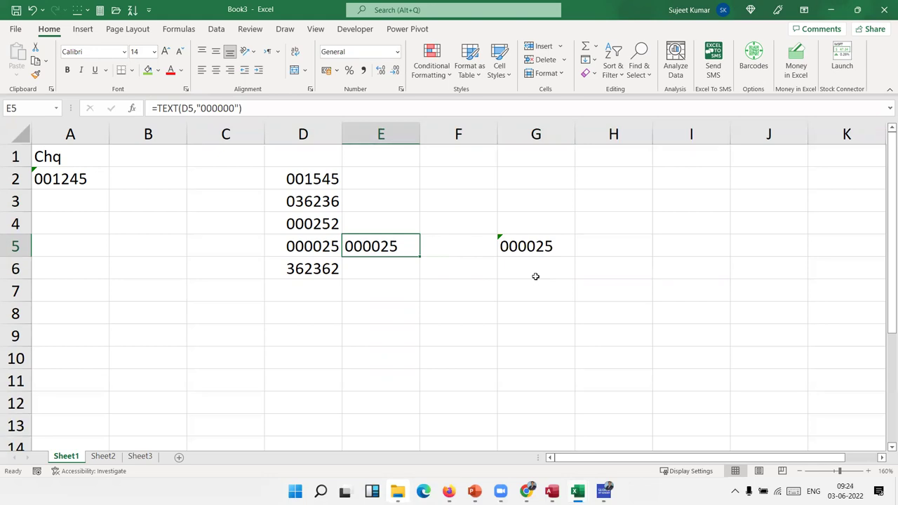
left_click(401, 293)
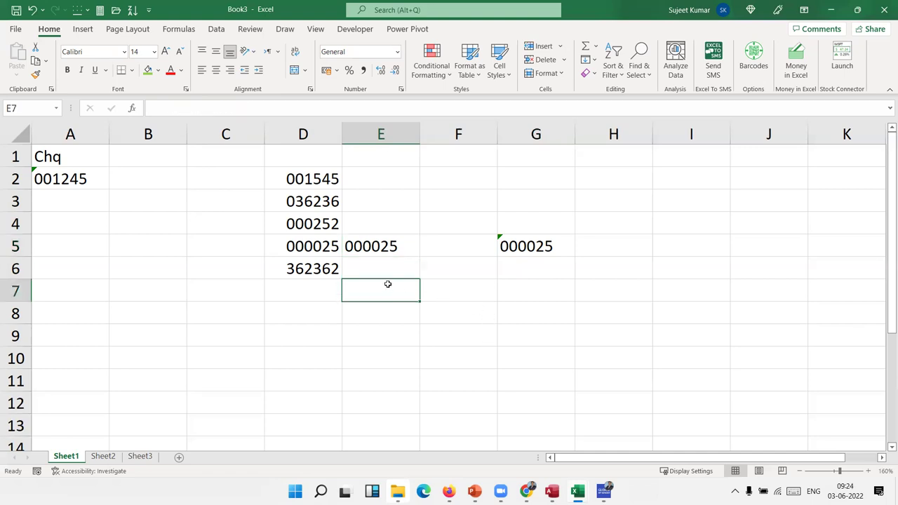
left_click(376, 238)
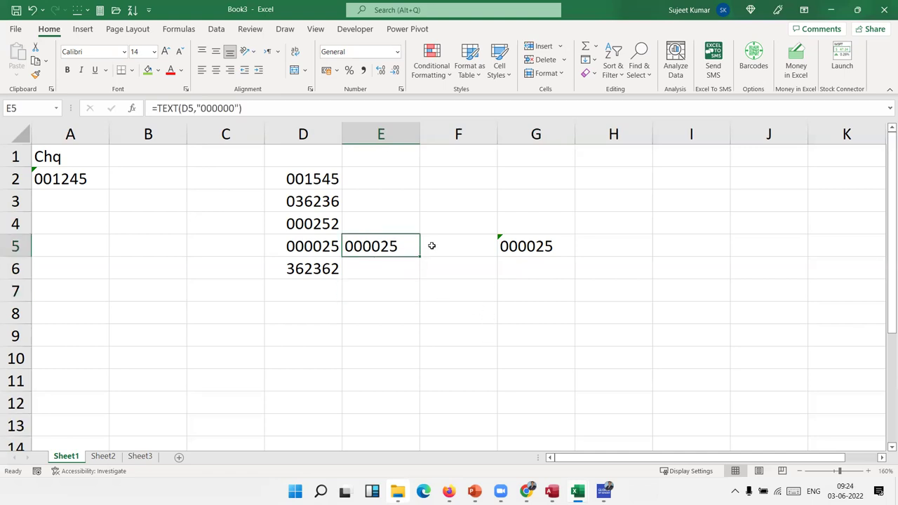
Step: Clear the text entry in G5 and the TEXT formula in E5
left_click(522, 245)
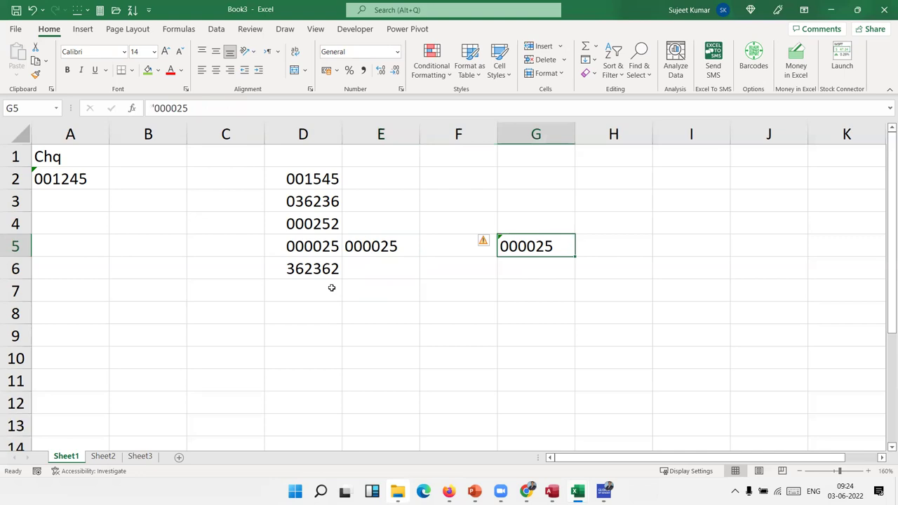
key("Delete")
key("Left")
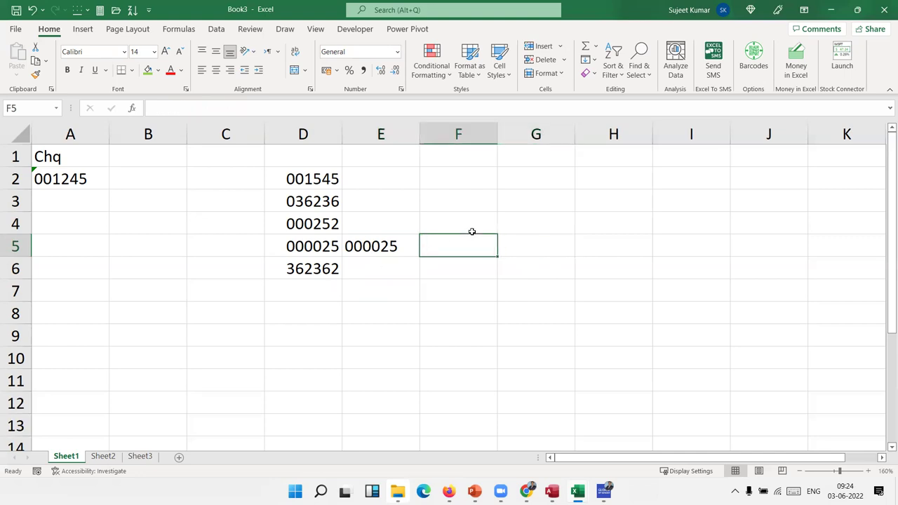
key("Left")
key("Delete")
Step: Add a Mobile heading in F1 and give F2:F6 the custom format +91#
key("Up")
key("Up")
key("Up")
key("Up")
key("Right")
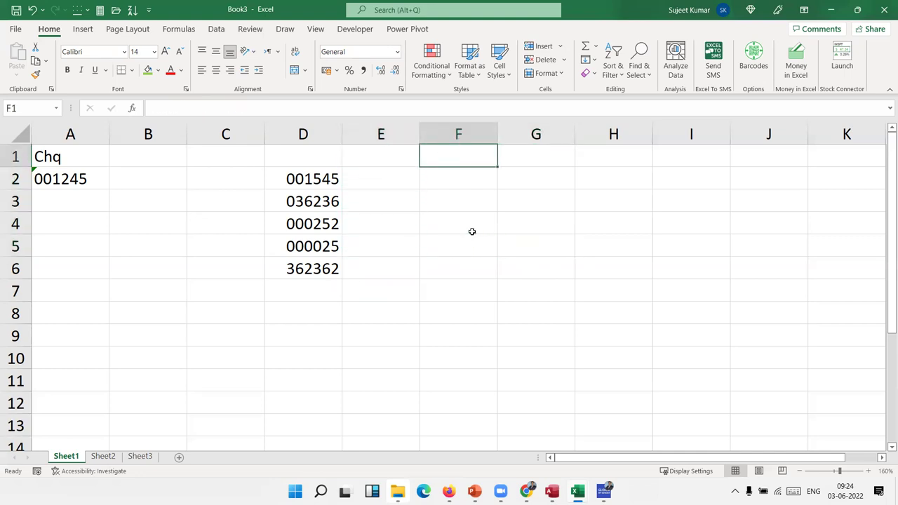
type("Mobile")
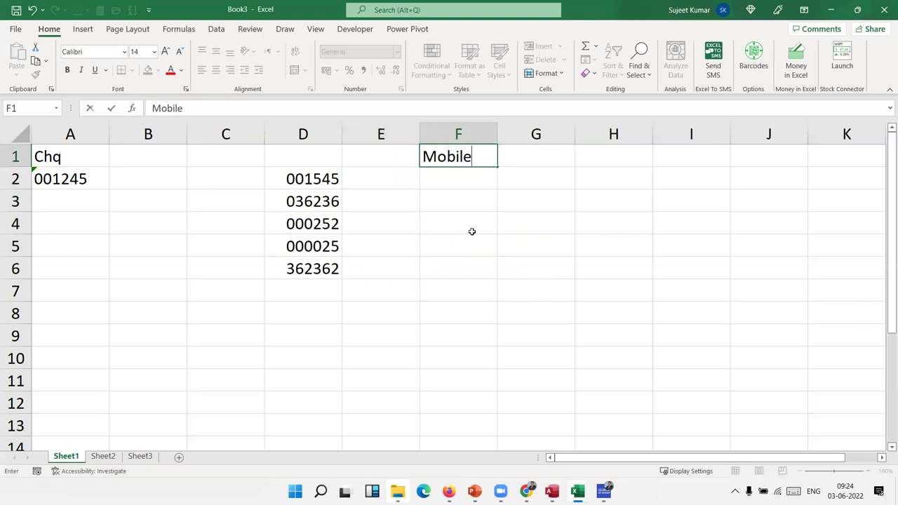
key("Return")
key("shift+Down")
key("shift+Down")
key("shift+Down")
key("shift+Down")
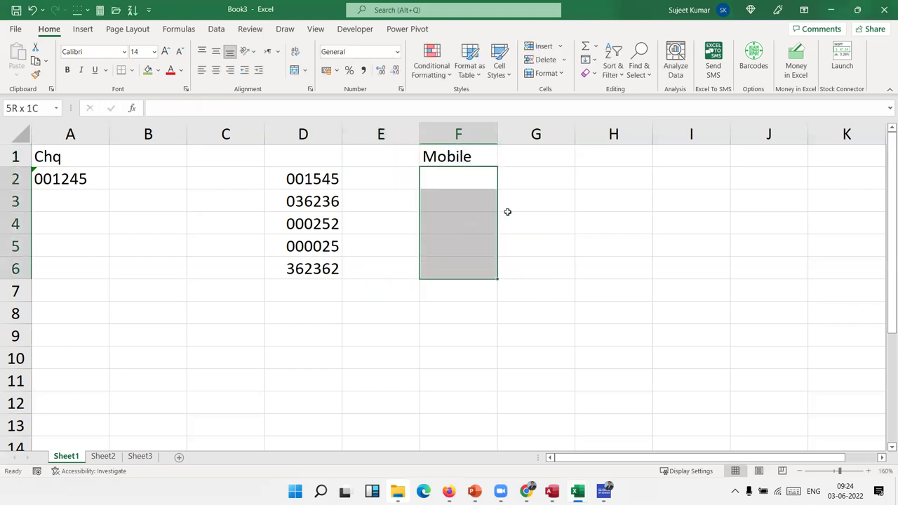
left_click(401, 88)
left_click(419, 302)
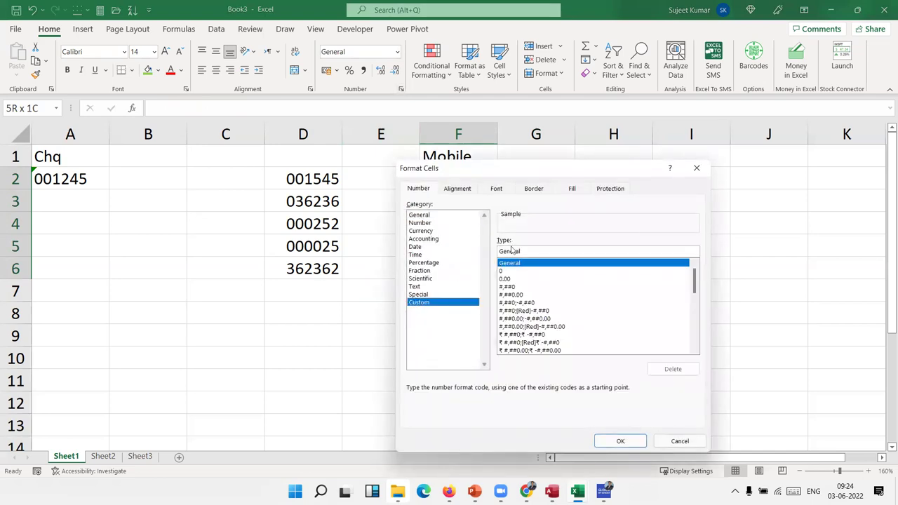
double_click(510, 251)
type("+91")
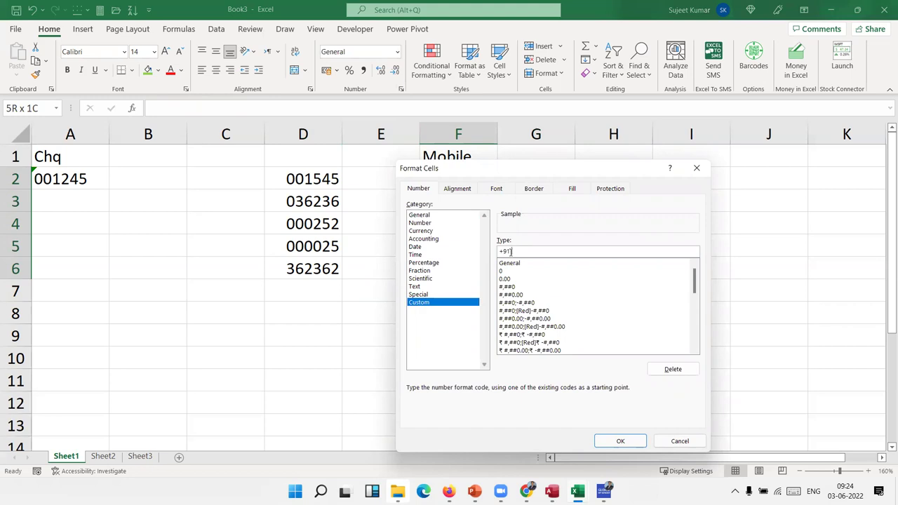
type("#")
key("Return")
Step: Enter a ten-digit mobile number in F2, displayed with the +91 prefix
key("Up")
key("Down")
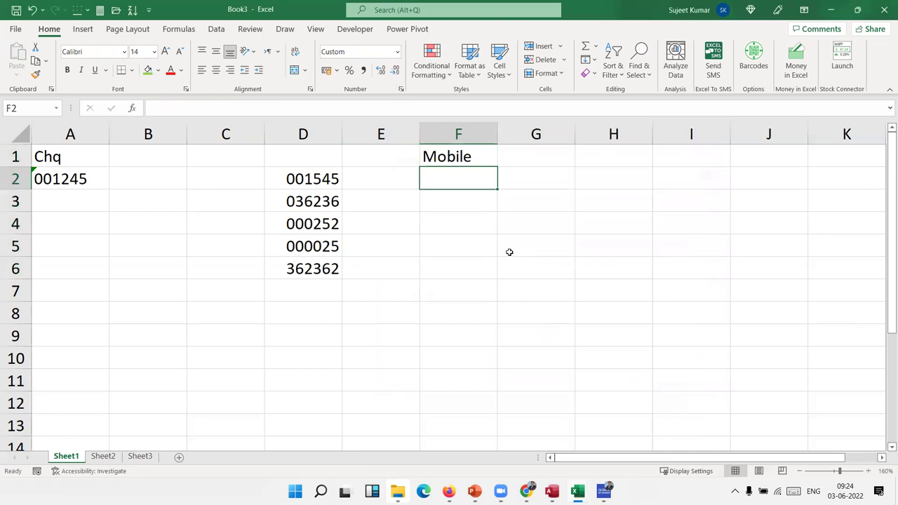
type("88022579")
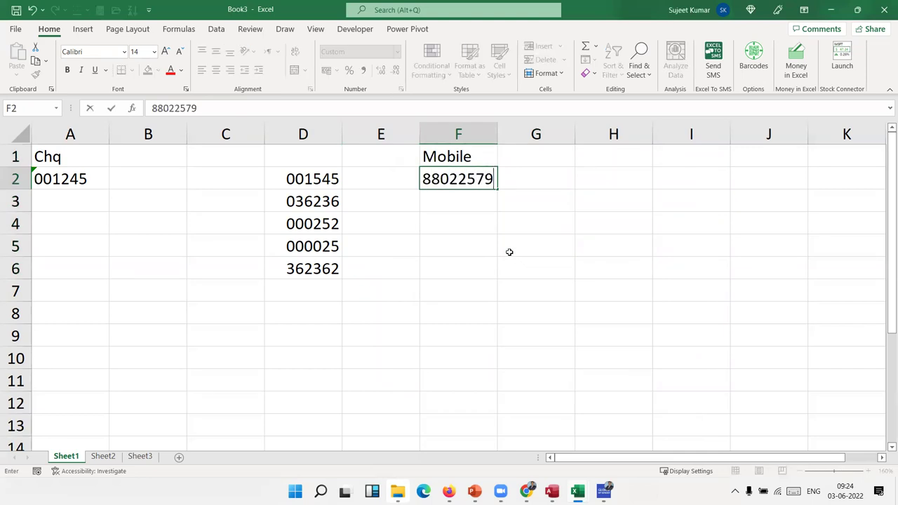
key("Escape")
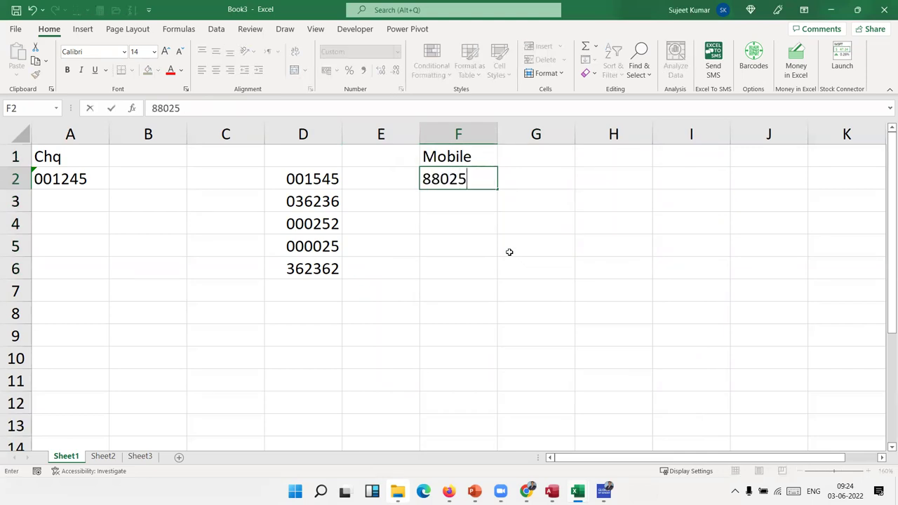
key("Return")
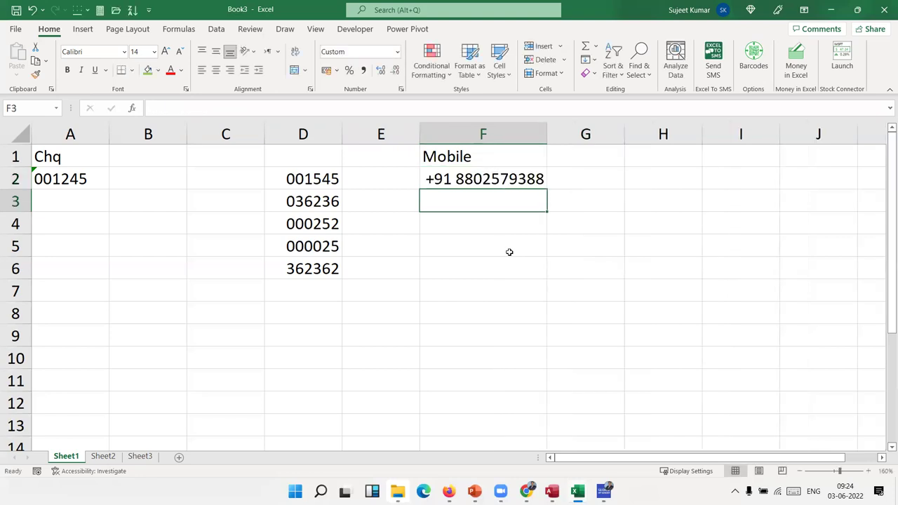
key("Up")
key("Right")
Step: Add the heading ID in G1
key("Up")
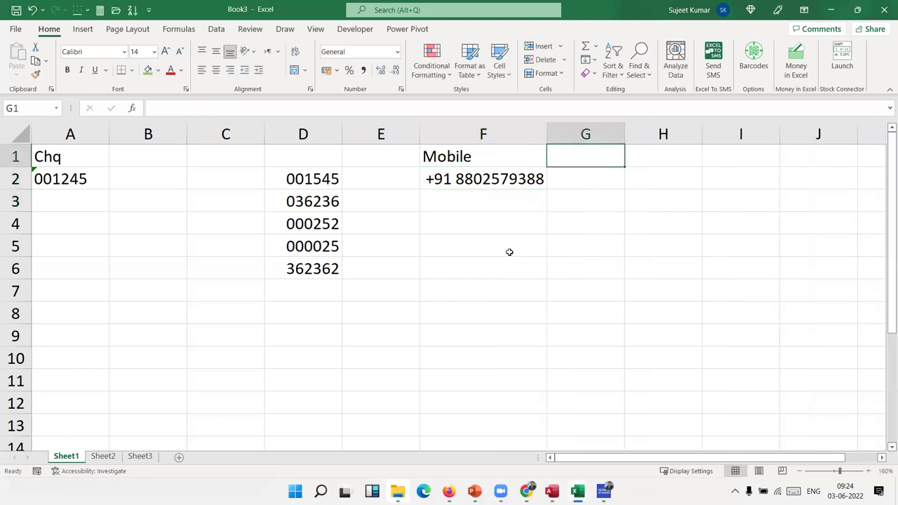
type("D")
key("BackSpace")
type("ID")
key("Return")
Step: Give G2:G6 a custom ### ### ### format that groups digits in threes
key("shift+Down")
key("shift+Down")
key("shift+Down")
key("shift+Down")
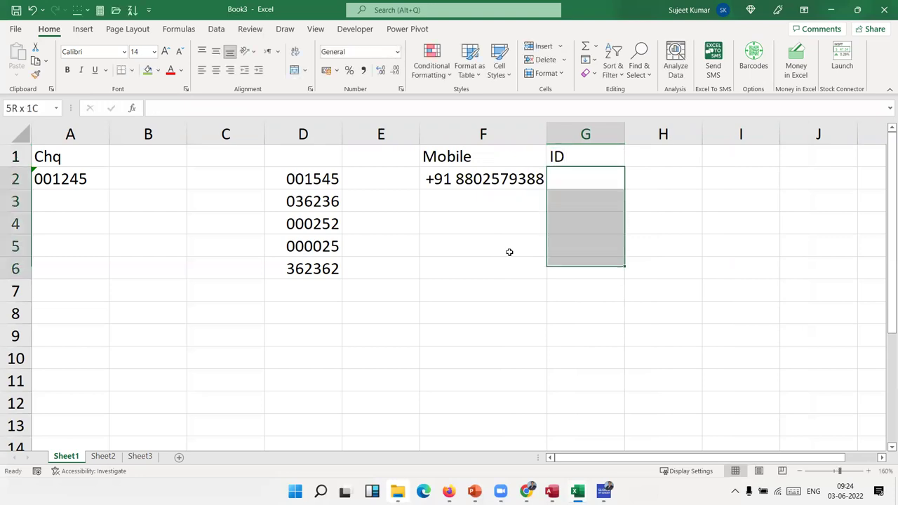
key("ctrl+1")
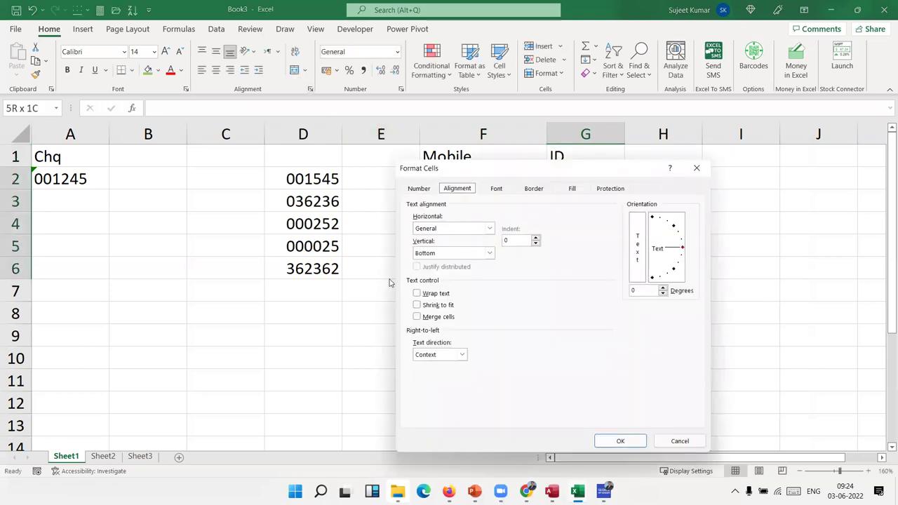
left_click(419, 188)
left_click(420, 302)
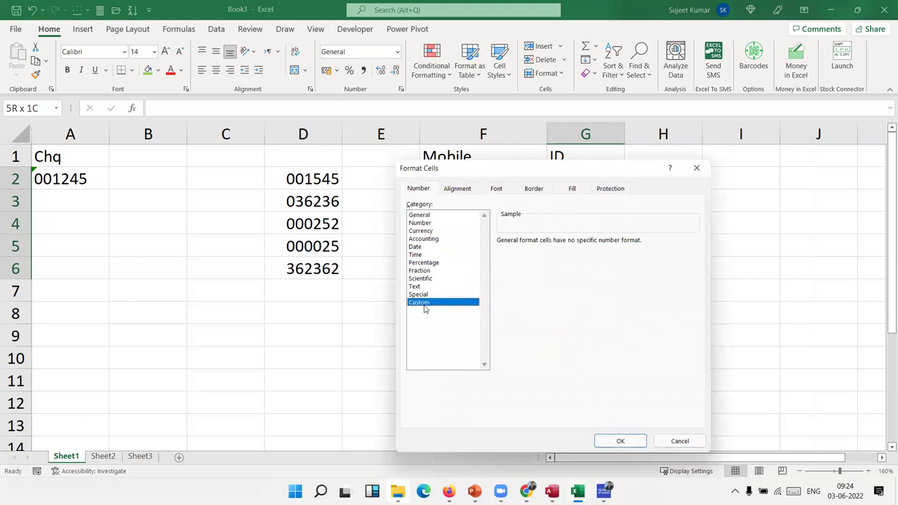
double_click(512, 251)
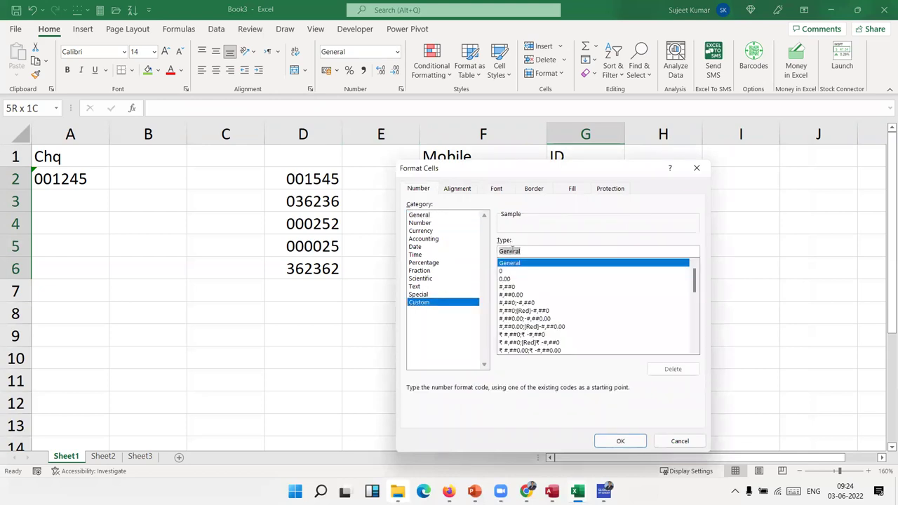
type("+91")
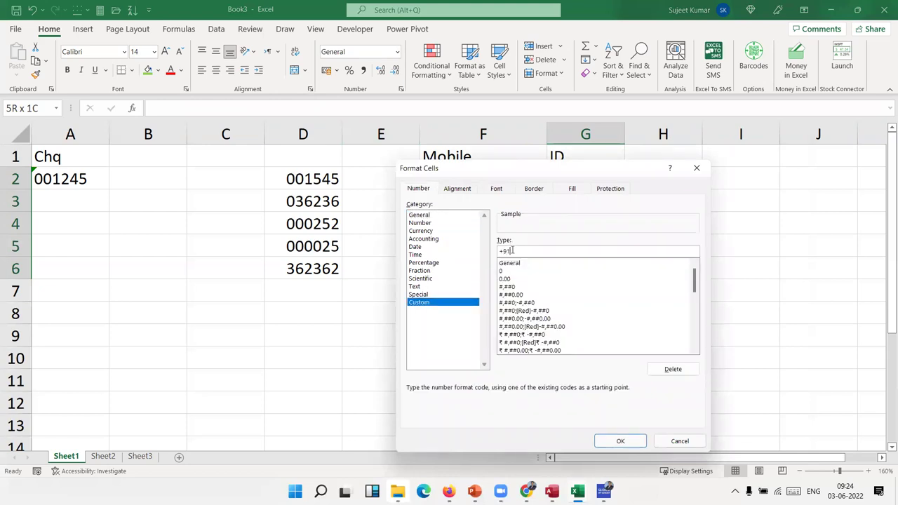
key("BackSpace")
key("BackSpace")
key("BackSpace")
key("BackSpace")
type("### ### ##")
key("Return")
Step: Enter a nine-digit ID number in G2 and check its raw stored value
left_click(585, 178)
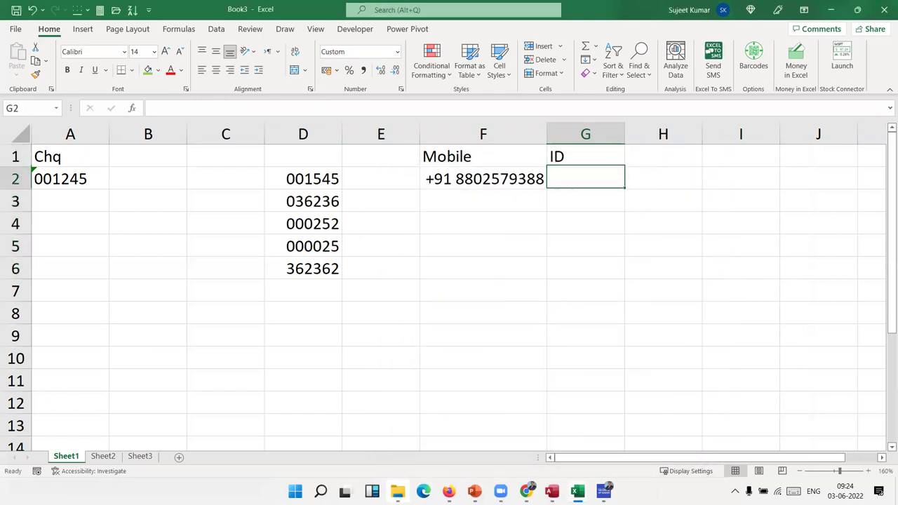
type("123 852 147")
key("Return")
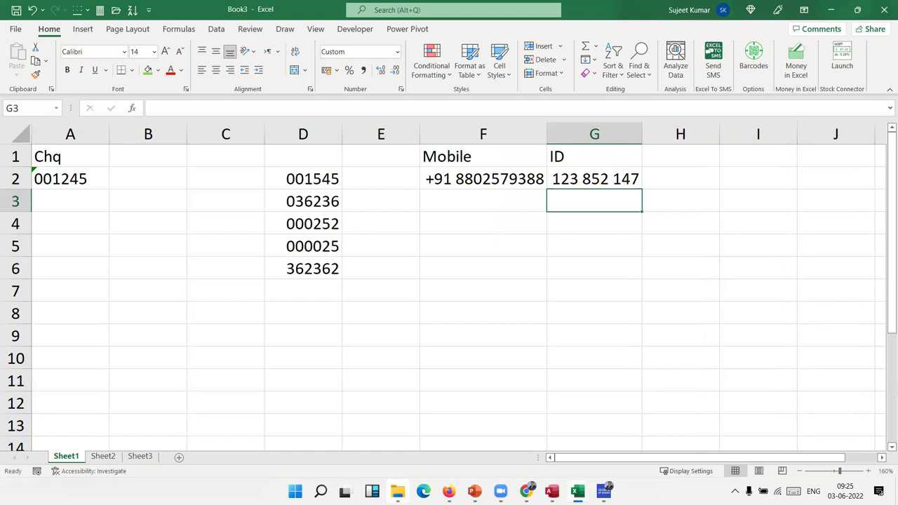
key("Up")
key("Right")
key("Up")
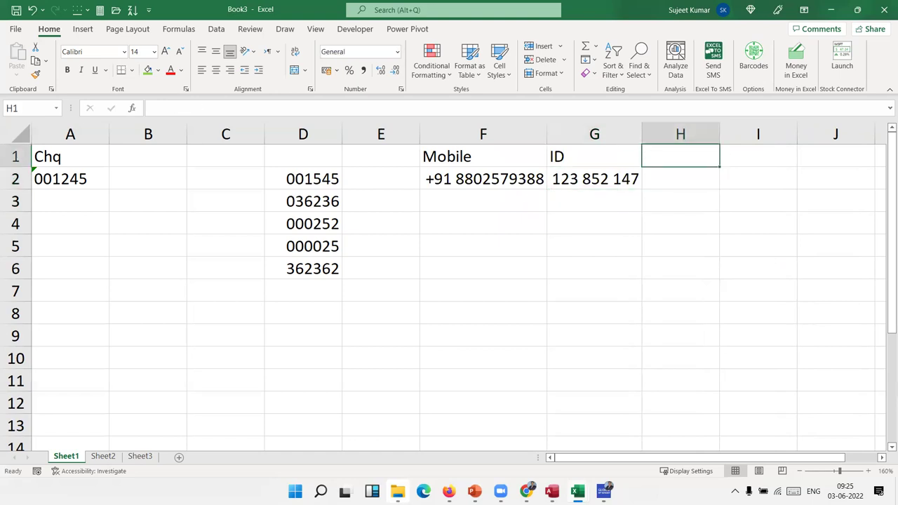
key("Left")
key("Down")
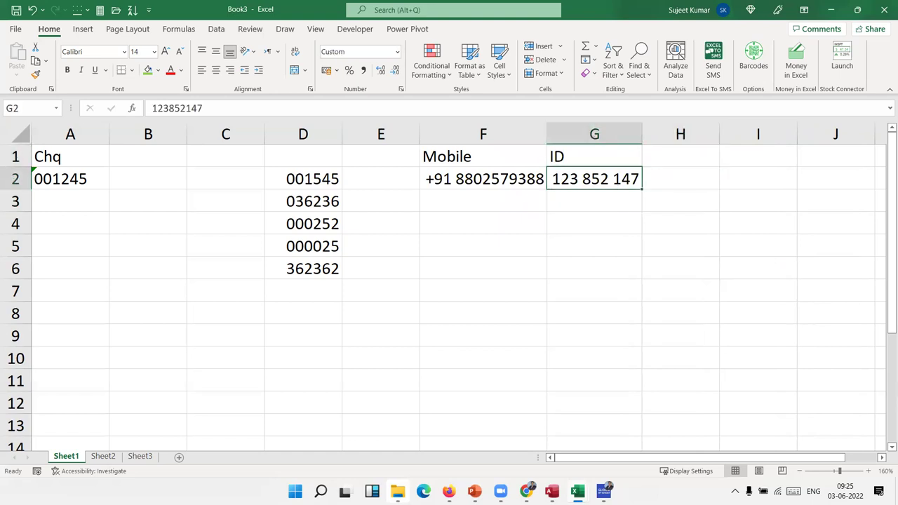
key("Right")
key("Right")
key("Right")
key("Right")
key("Right")
key("Left")
key("Left")
key("Left")
key("Left")
key("Left")
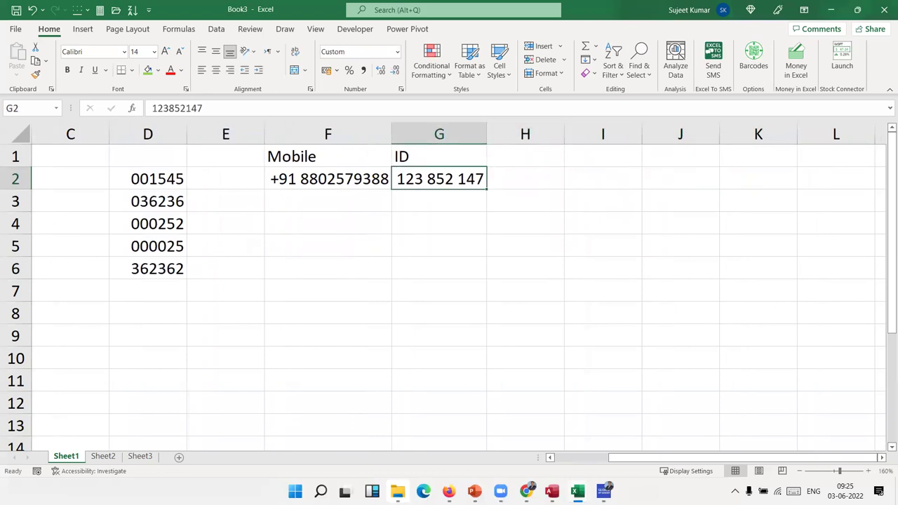
Step: Add the heading a/c in H1 and enter a ten-digit account number in H2
left_click(533, 155)
type("a/")
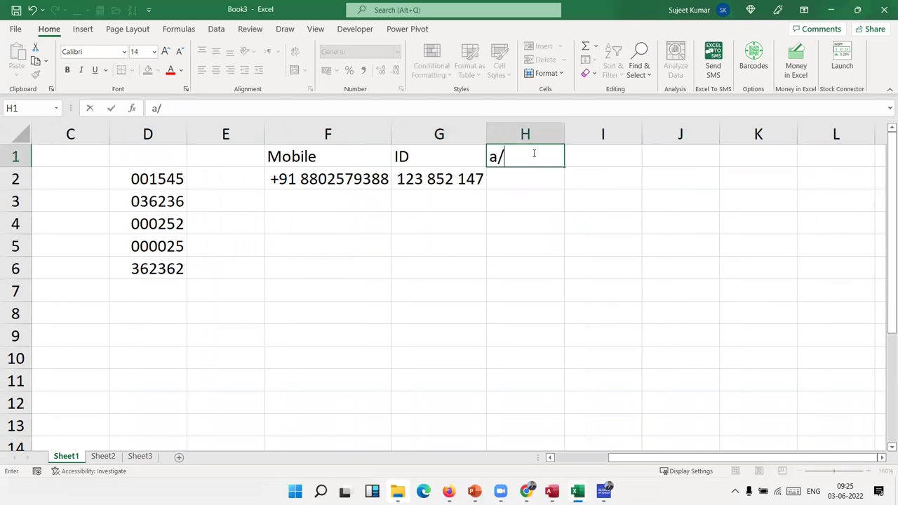
type("c")
key("Return")
type("123")
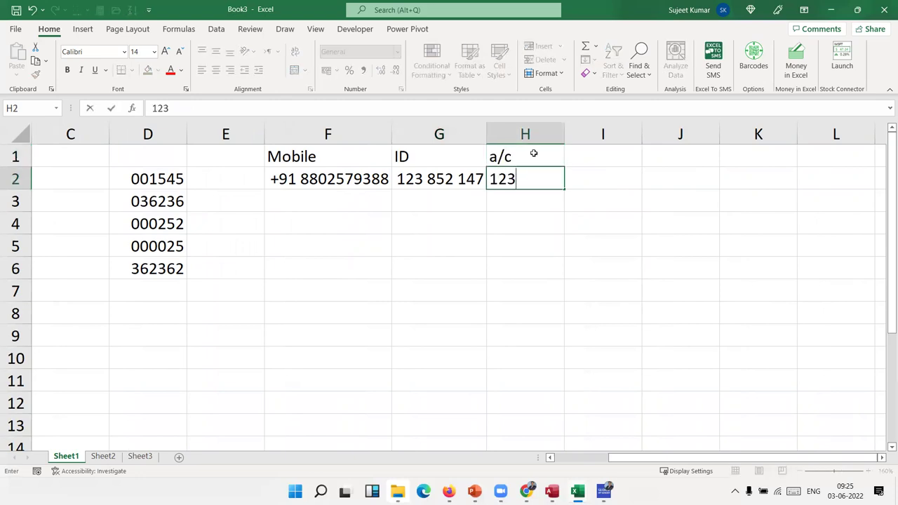
type("456789")
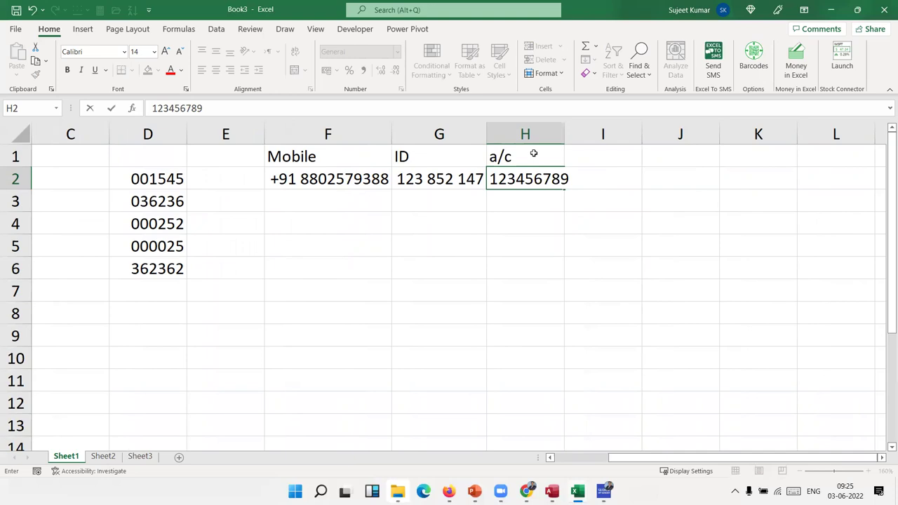
type("1")
key("Return")
Step: Extend H2's account number to twelve digits, which displays in scientific notation
key("Up")
key("F2")
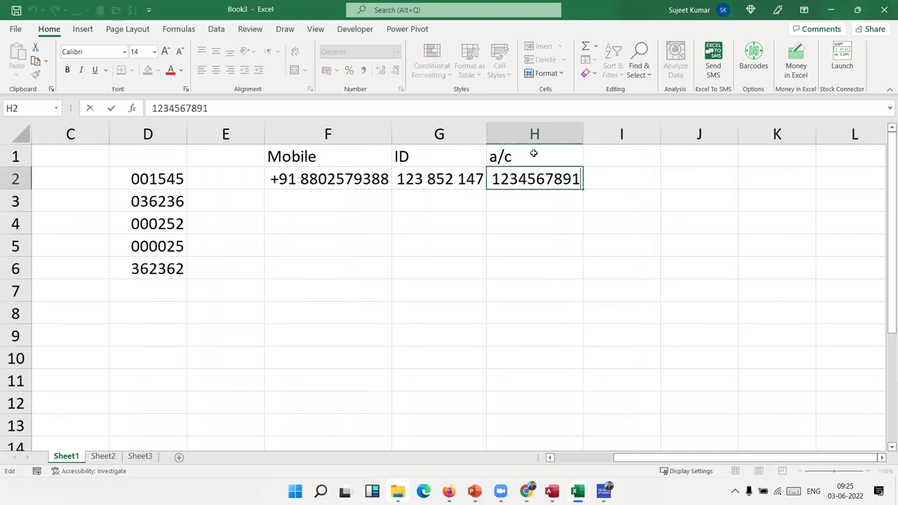
type("2")
key("Return")
key("Up")
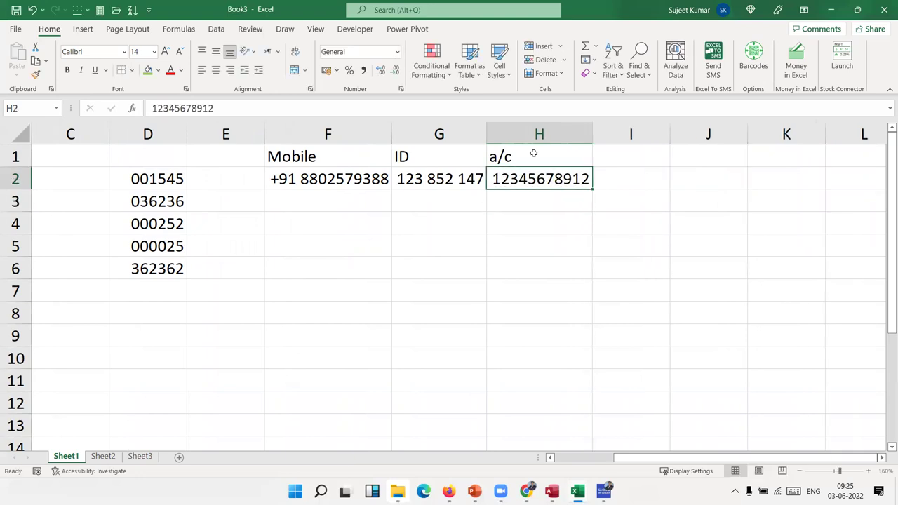
key("F2")
type("3")
key("Return")
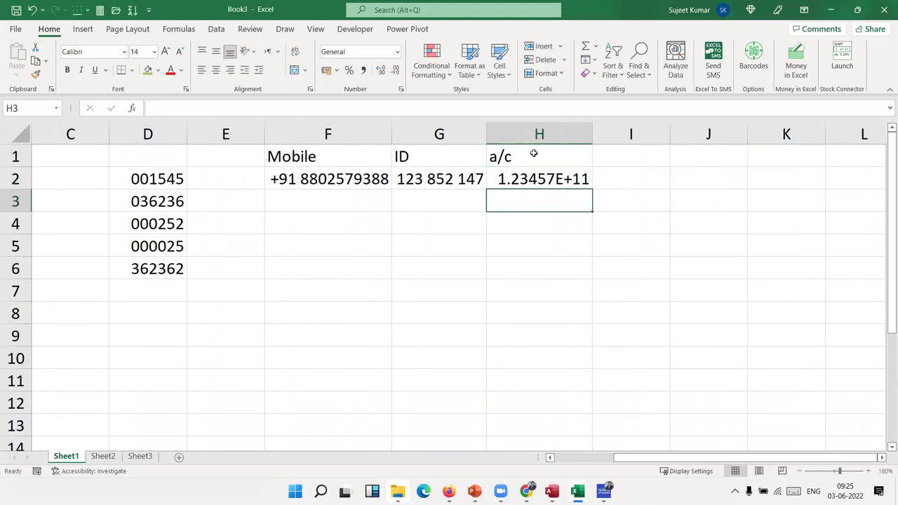
key("Up")
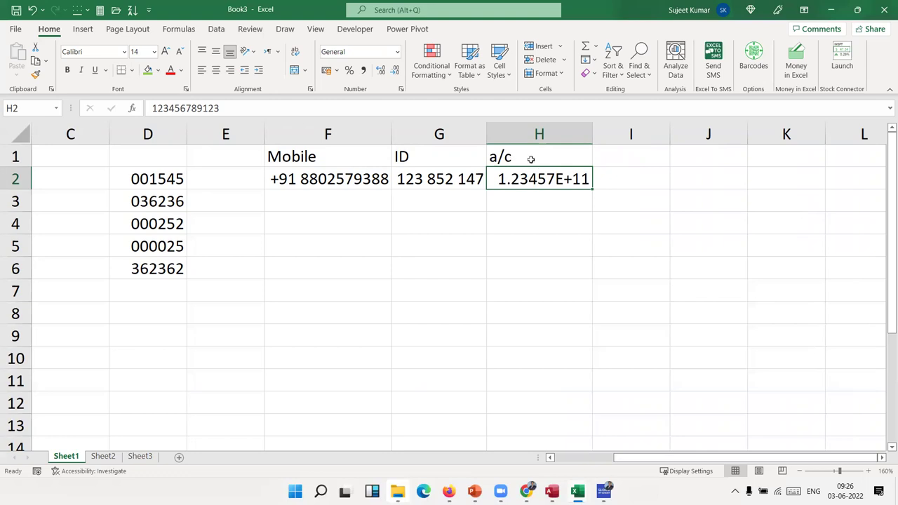
Step: Apply the custom format # to H2 so its twelve-digit account number displays in full
right_click(532, 181)
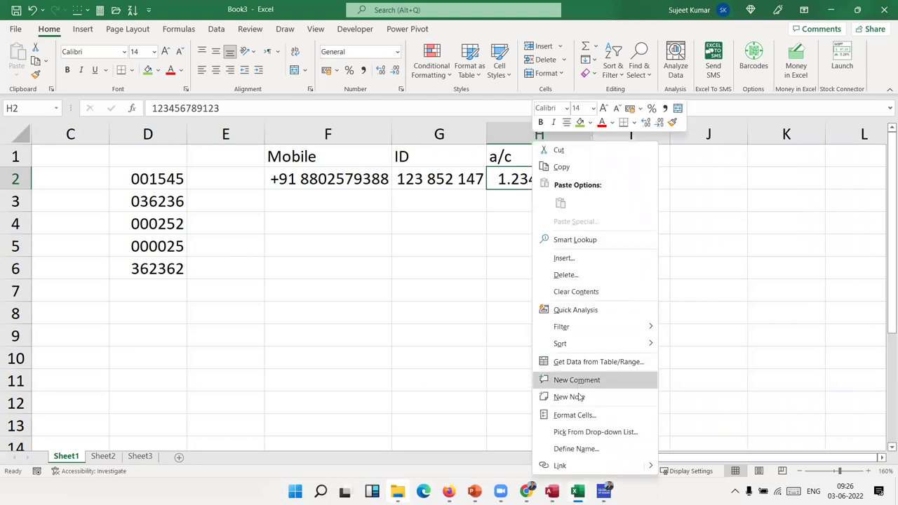
left_click(578, 420)
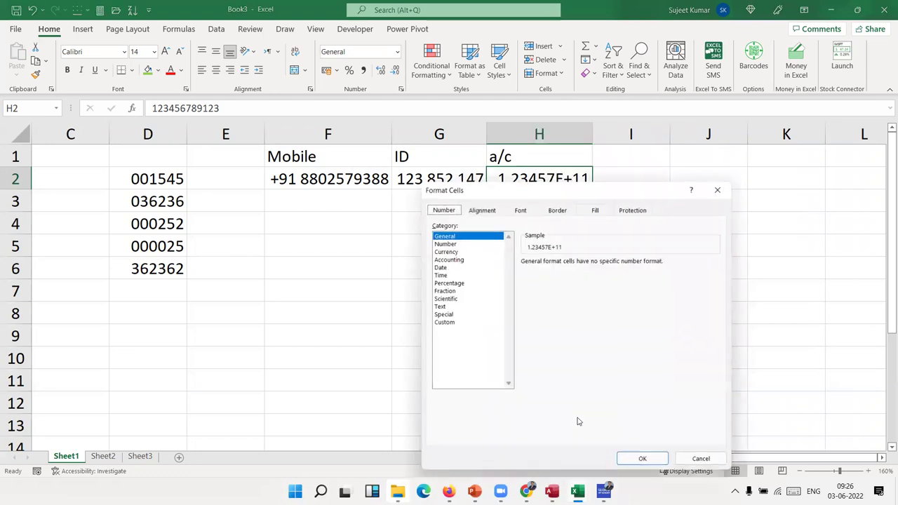
left_click(466, 324)
double_click(526, 271)
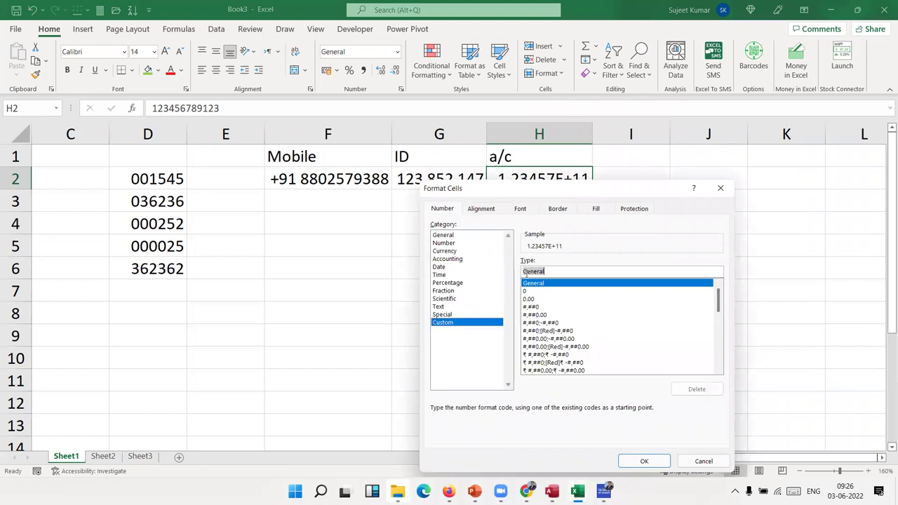
type("#")
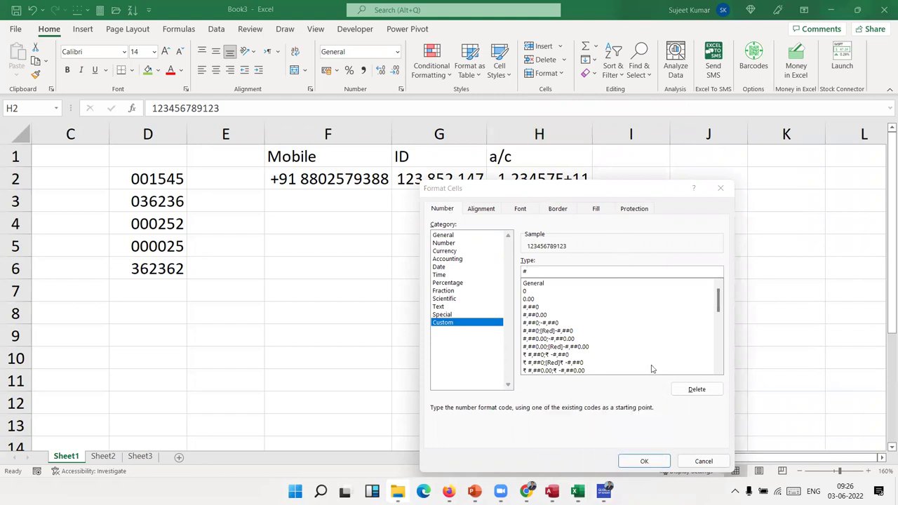
left_click(644, 461)
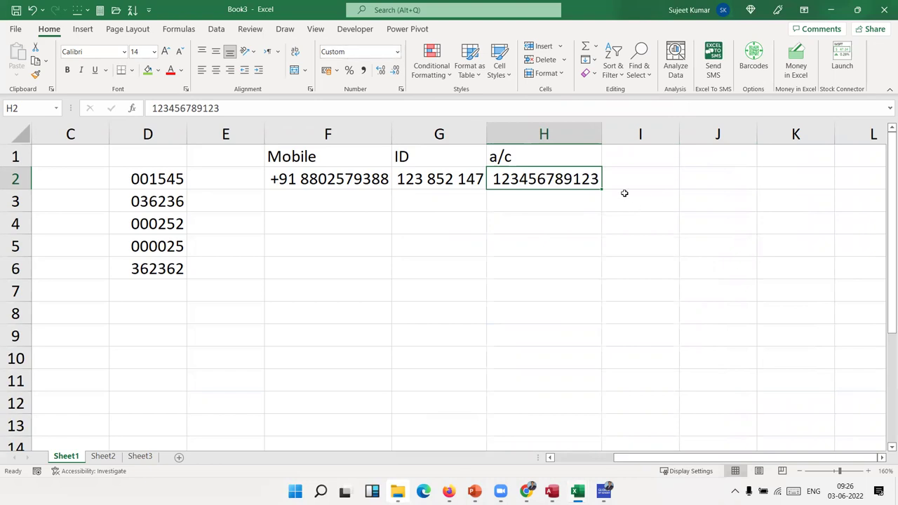
Step: Append the digits 852 and then 0 to H2's account number
left_click(344, 109)
type("852")
key("Return")
key("Up")
left_click(344, 109)
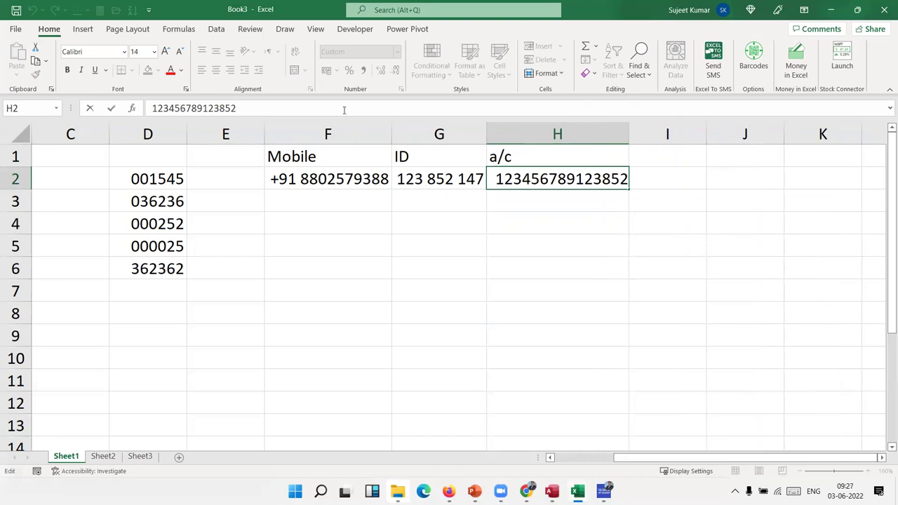
type("0")
key("Return")
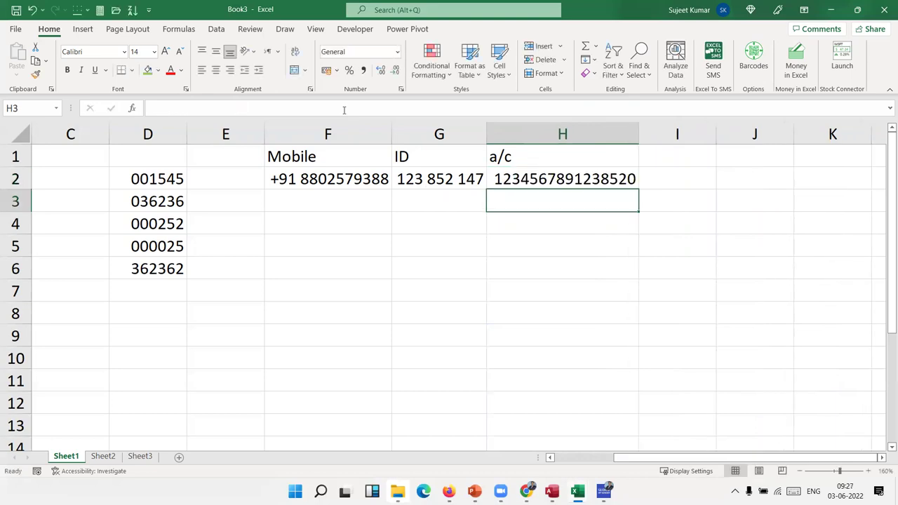
key("Up")
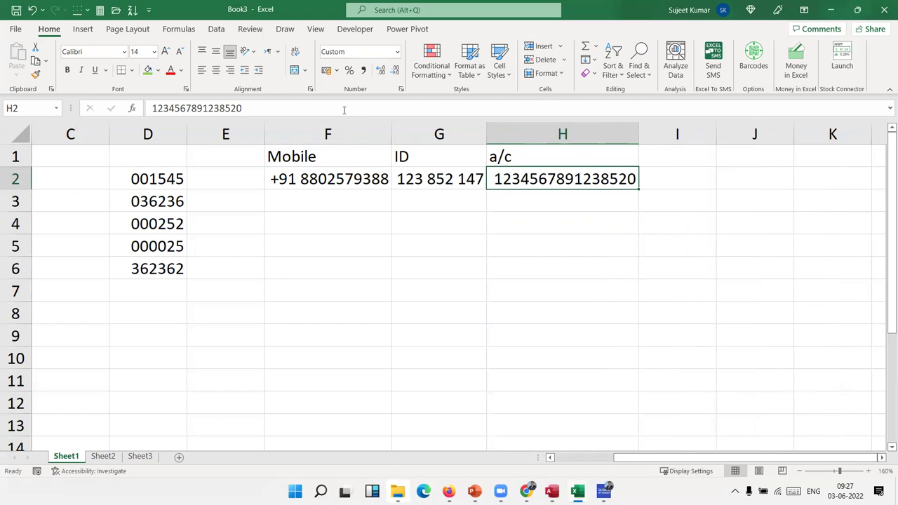
Step: Replace H2's trailing 0 with 789, making an 18-digit number stored with trailing zeros
left_click(362, 106)
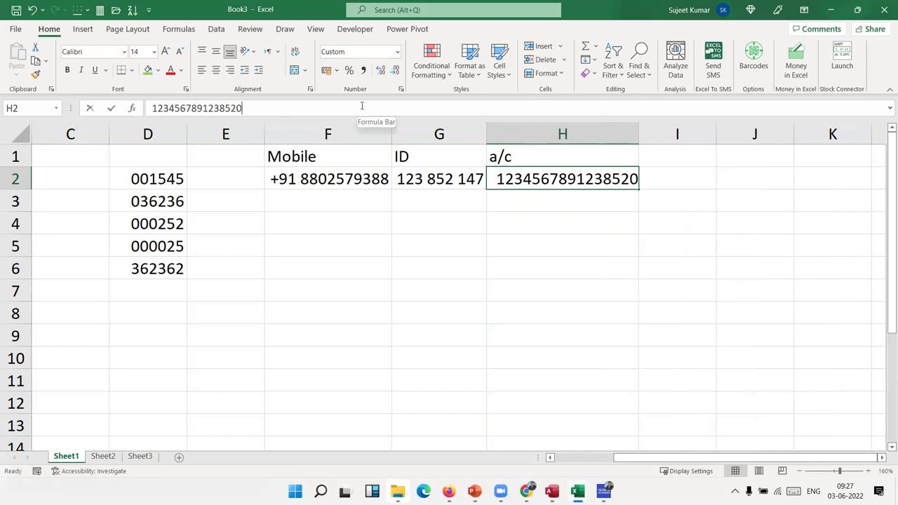
key("BackSpace")
type("789")
key("ctrl+Return")
key("Return")
key("Up")
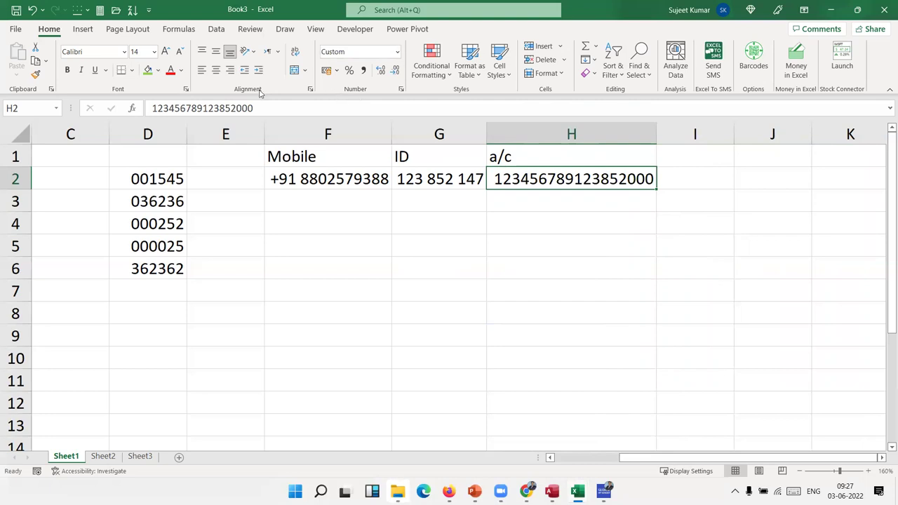
Step: Trim H2's account number back to 15 digits
left_click(240, 108)
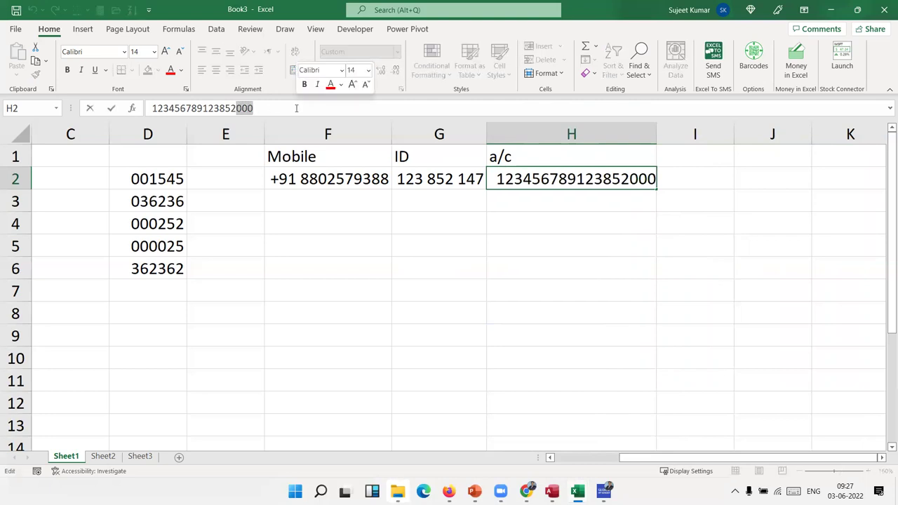
key("BackSpace")
key("Return")
Step: Store the long decimal account number in H3 as text using a leading apostrophe
type("'131.")
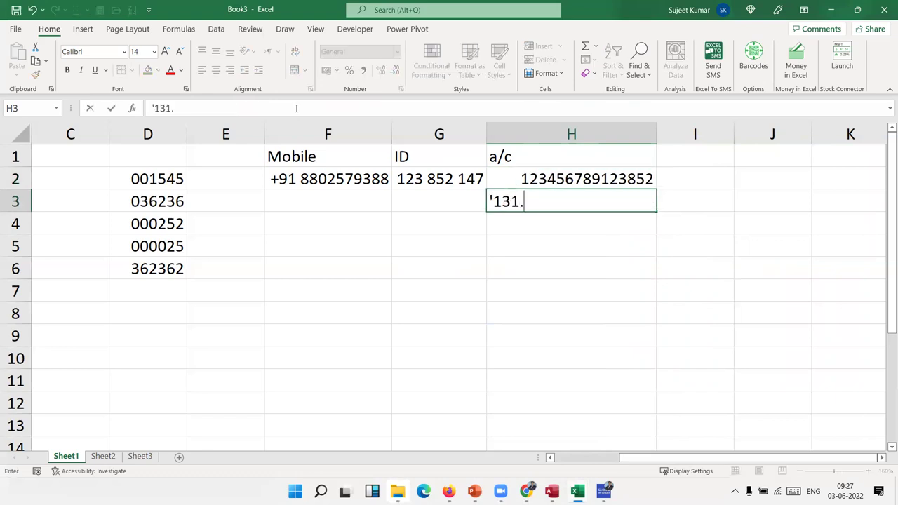
type("146321321321321651321")
key("Return")
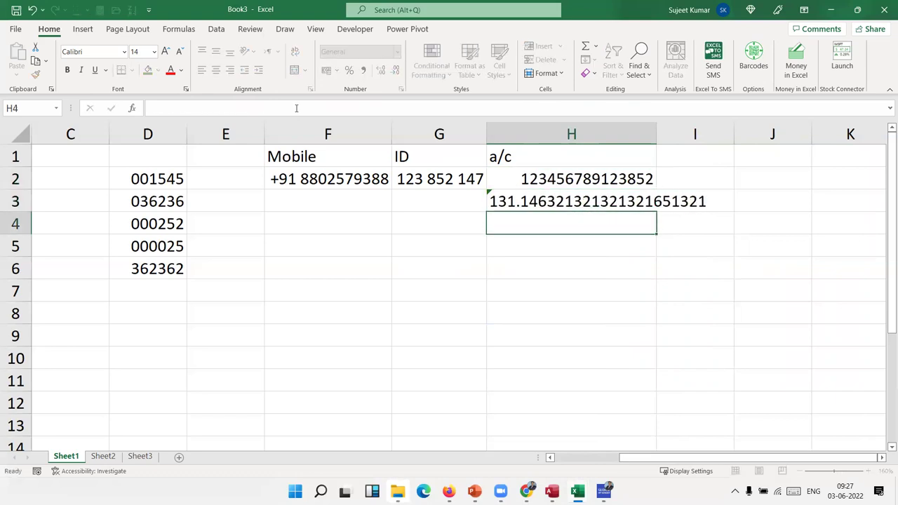
key("Up")
key("Right")
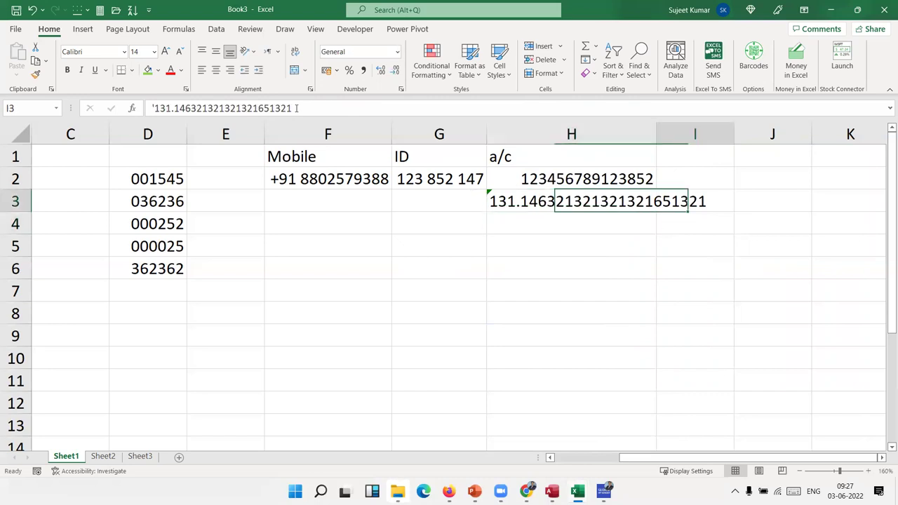
key("Right")
key("Right")
key("Right")
key("Left")
key("Left")
Step: Add the heading C C No in J1 with a masked card number in J2
key("Up")
key("Up")
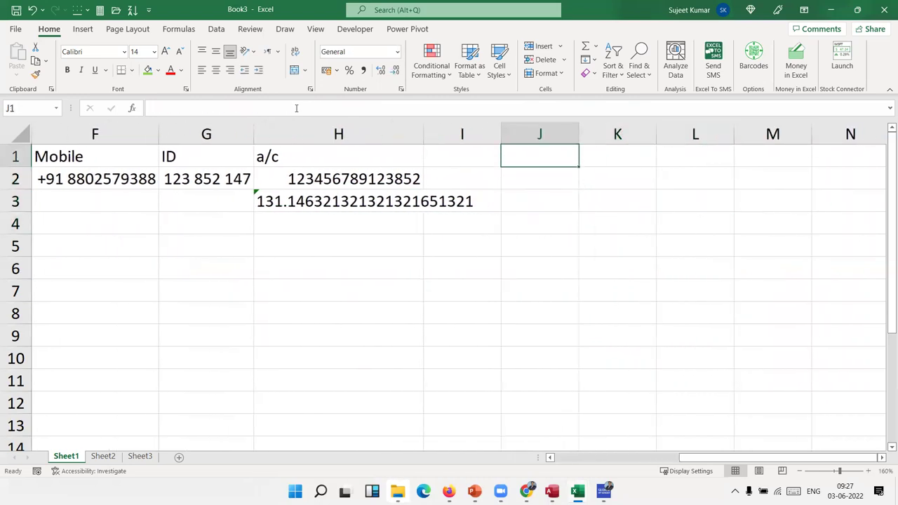
type("C C No")
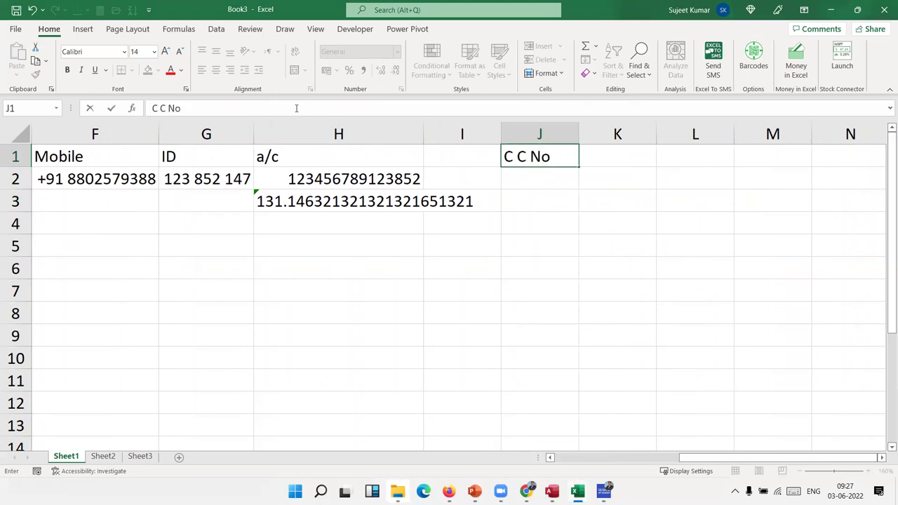
key("Return")
type("4521")
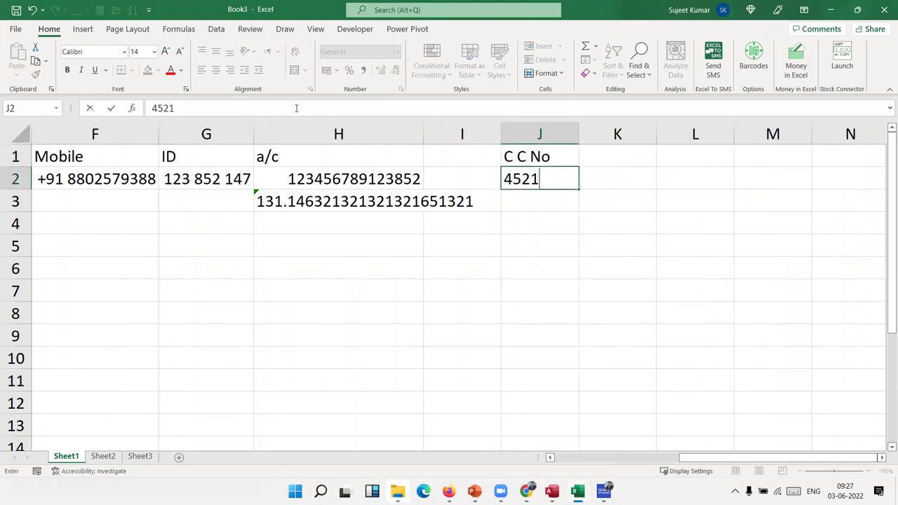
type(" XXXX XXXX 452")
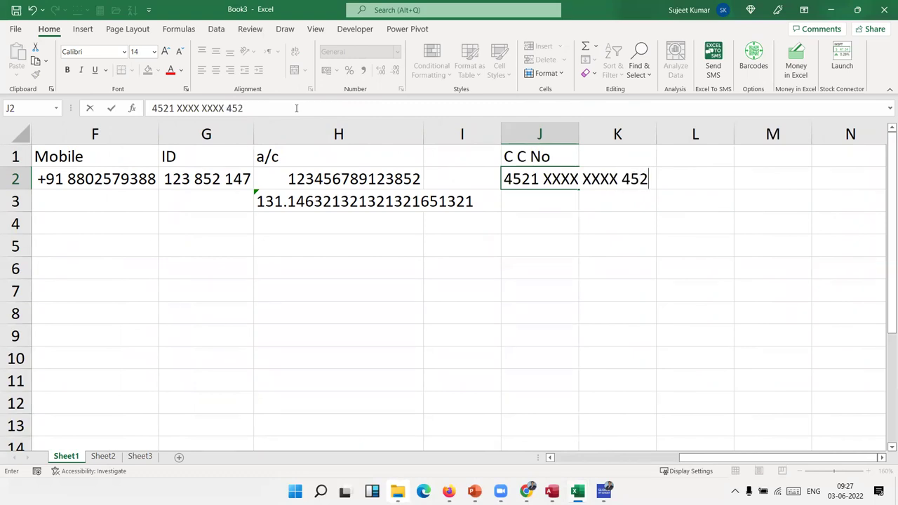
type("1")
key("Return")
key("Up")
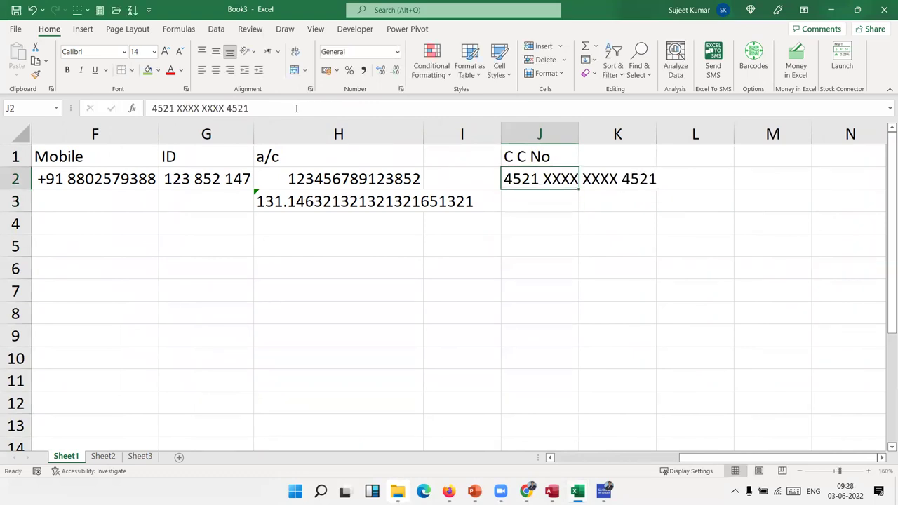
key("F2")
key("BackSpace")
key("BackSpace")
key("BackSpace")
key("BackSpace")
type("2145")
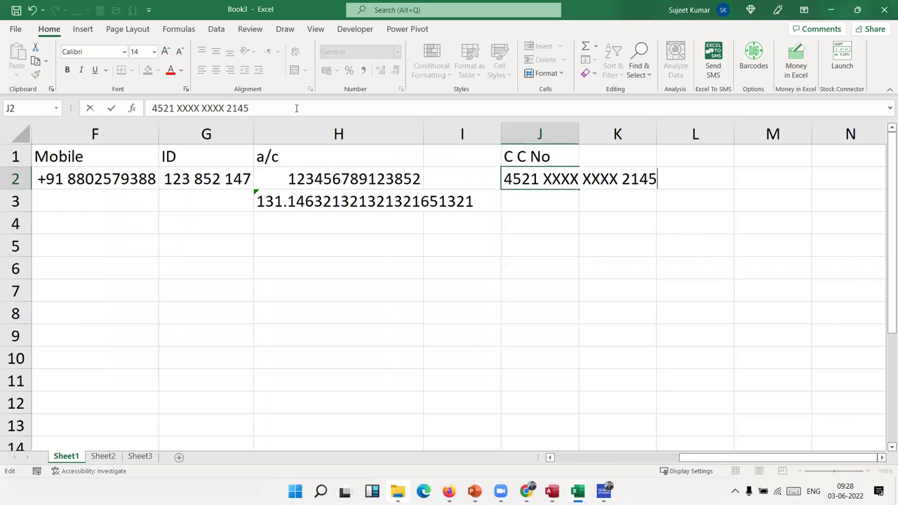
key("Return")
Step: Enter an unformatted eight-digit card number in J3
type("85213698")
key("Return")
key("Up")
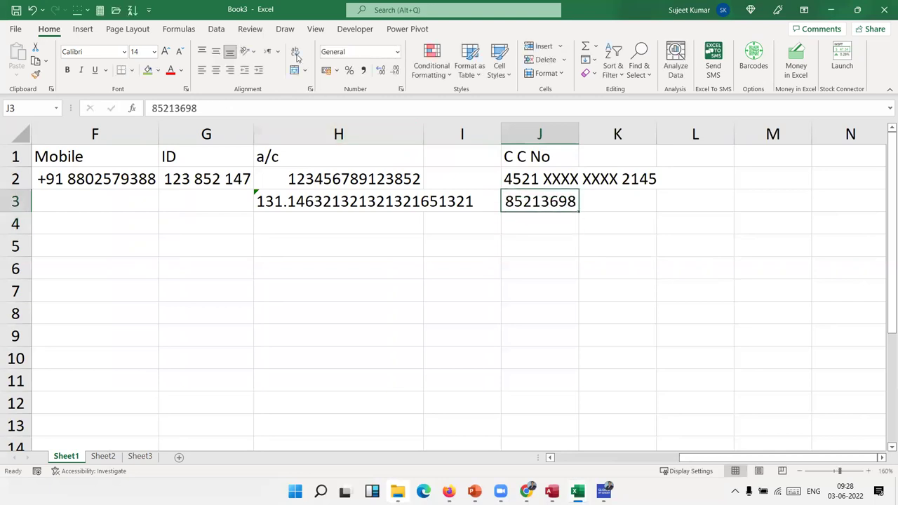
Step: Give J3 the custom format 0000 "XXXX XXXX" 0000 to mask its middle digits
key("ctrl+1")
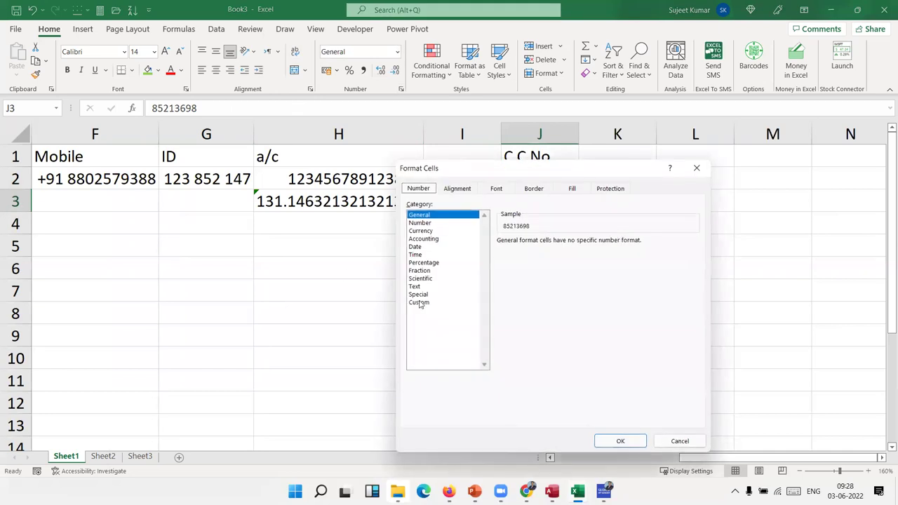
left_click(419, 302)
double_click(508, 251)
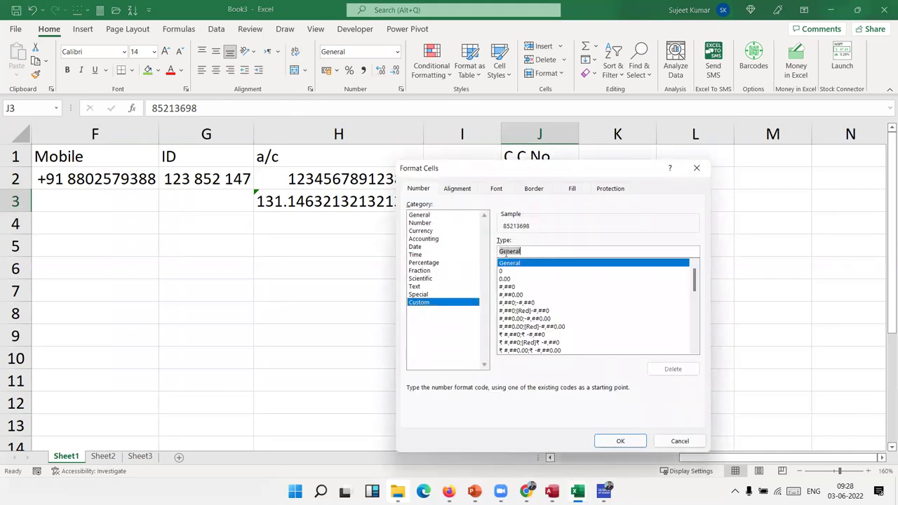
type("0000 ")
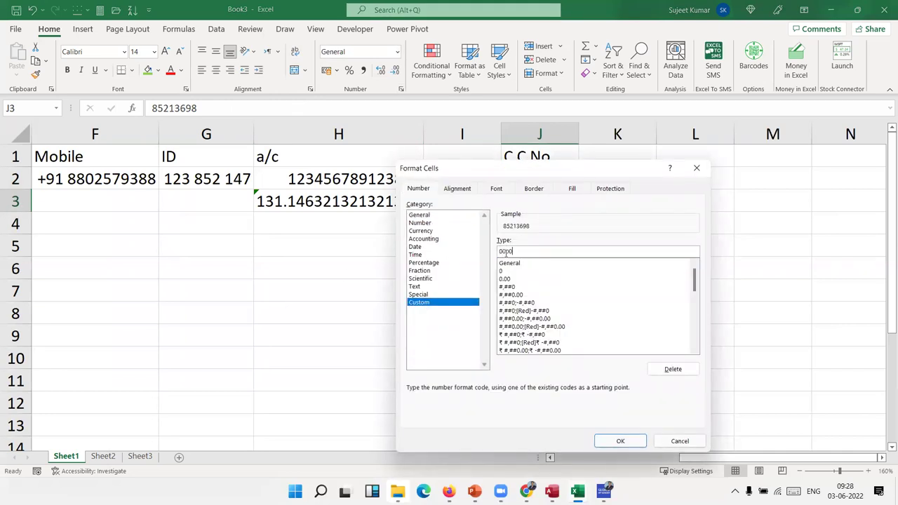
type("XX")
type("XX\" ")
type("XX")
type("XX")
type("\" 0000")
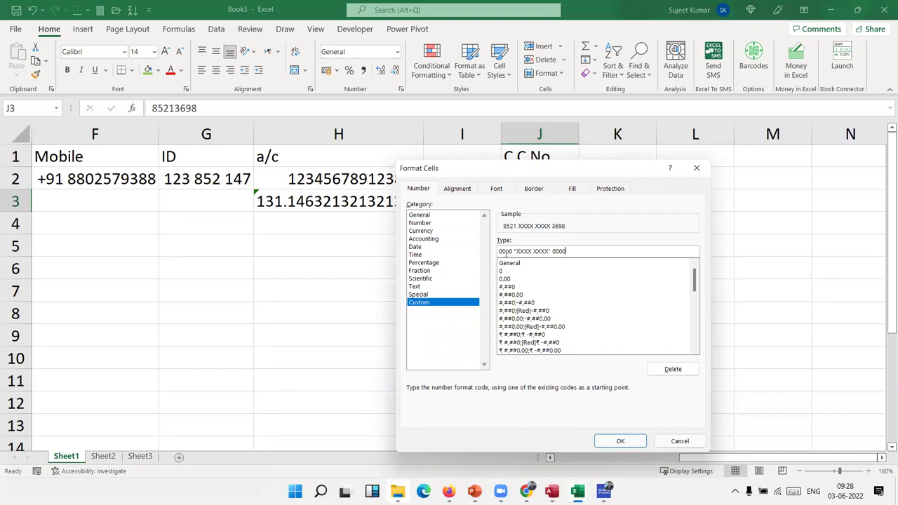
key("Return")
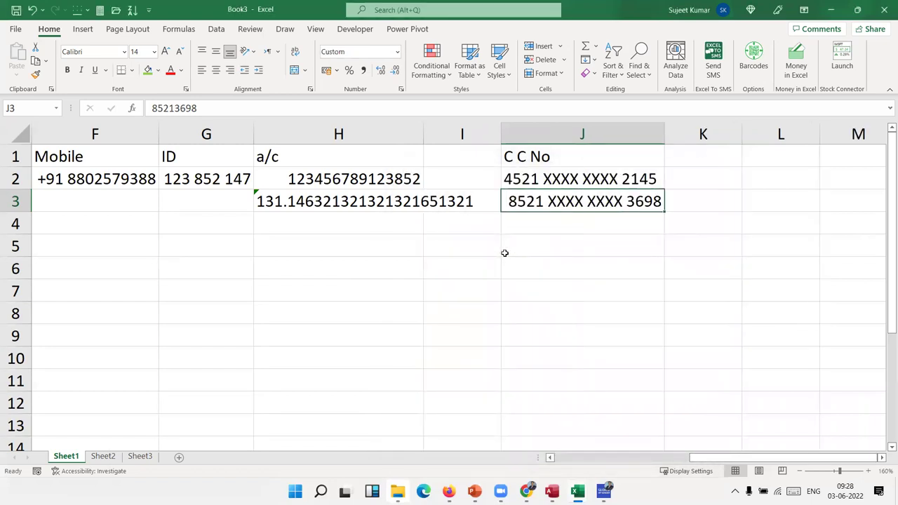
key("Left")
key("Home")
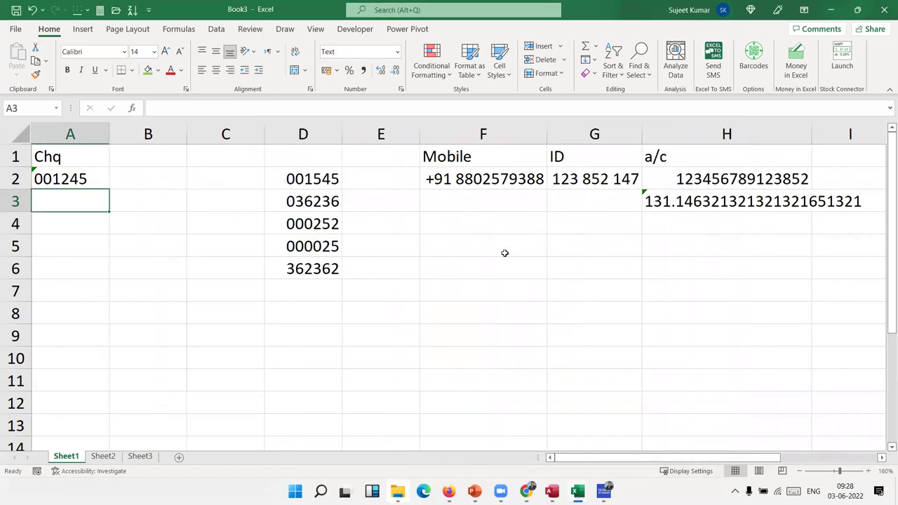
Step: Enter the number 500 in cell B9
key("Down")
key("Down")
key("Down")
key("Down")
key("Down")
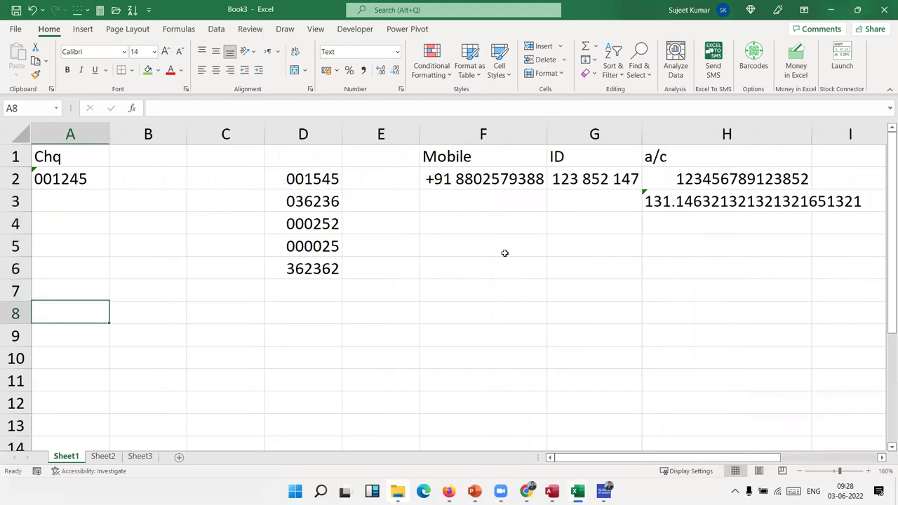
key("Right")
key("Right")
key("Right")
key("Right")
key("Right")
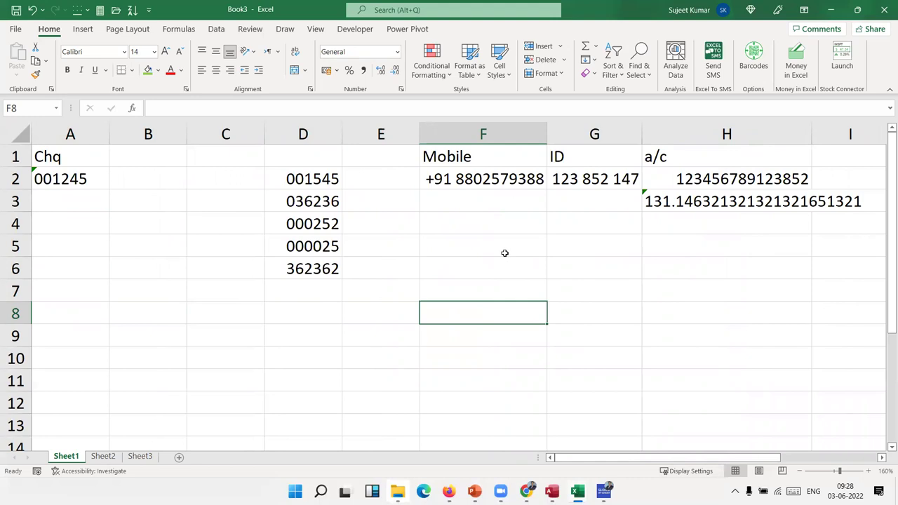
key("Left")
key("Left")
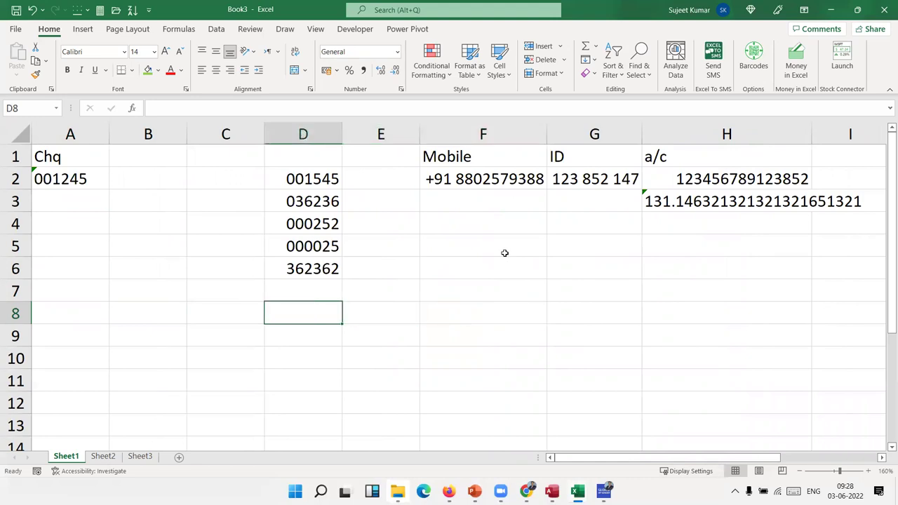
key("Left")
key("Down")
key("Left")
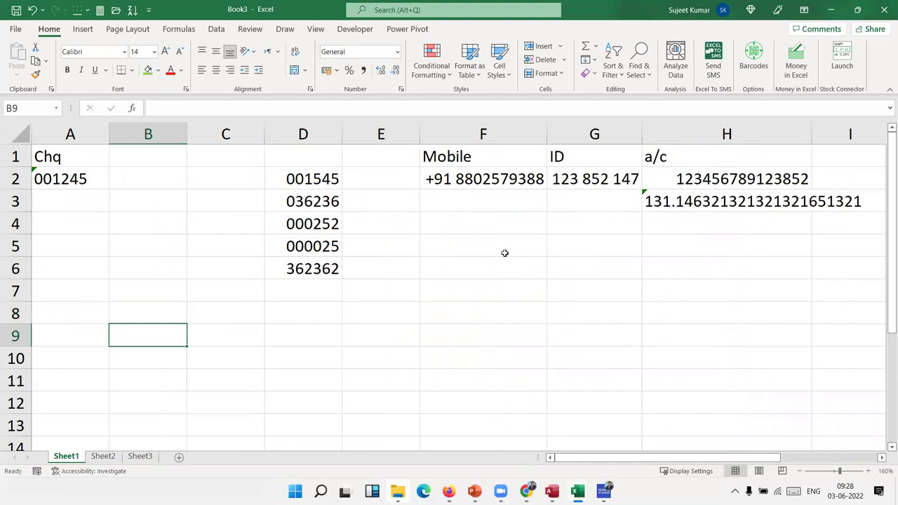
type("12")
key("BackSpace")
key("BackSpace")
type("85")
key("BackSpace")
key("BackSpace")
type("500")
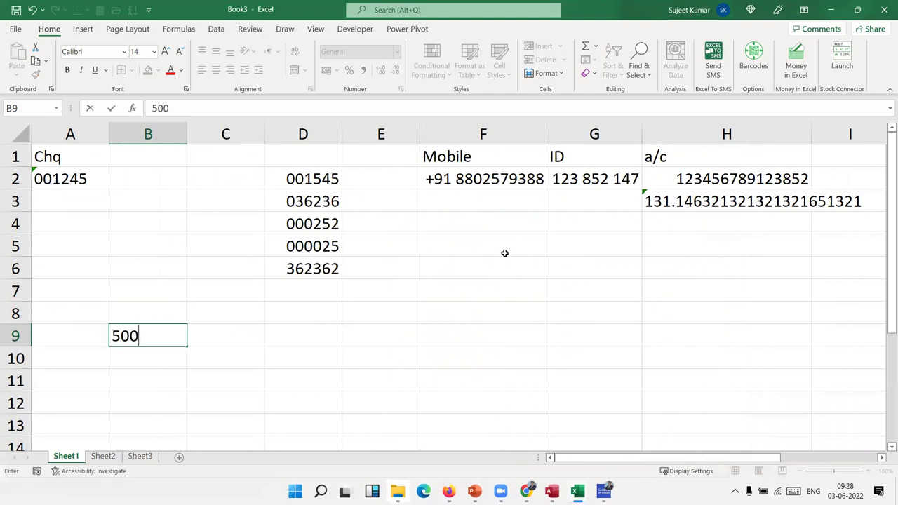
key("Return")
Step: Change B9 to the text MRP 500 and enter =B9+20 in C9, producing #VALUE!
key("Up")
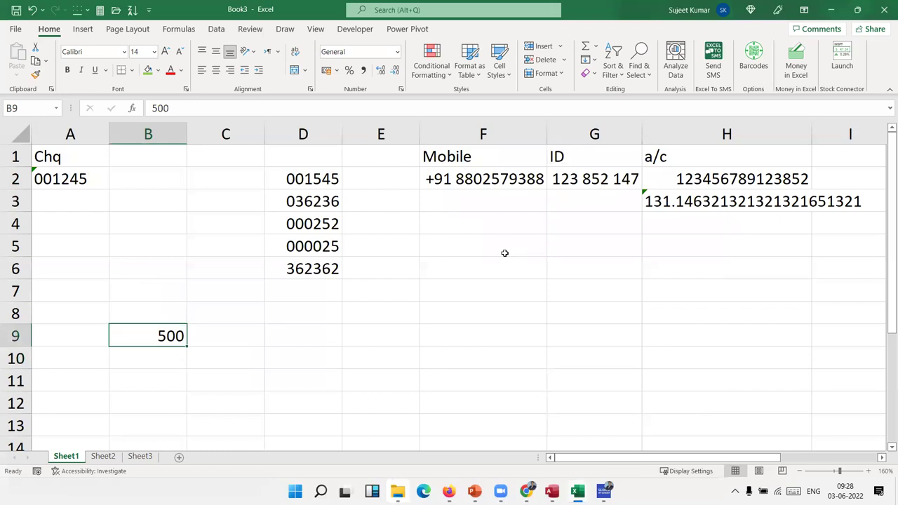
key("F2")
key("BackSpace")
key("BackSpace")
key("BackSpace")
type("MRP 500")
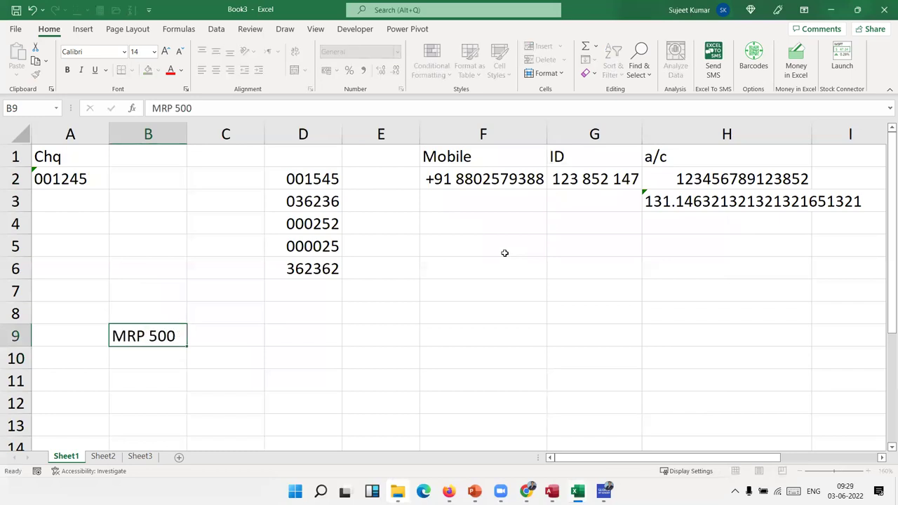
key("Return")
key("Up")
key("Right")
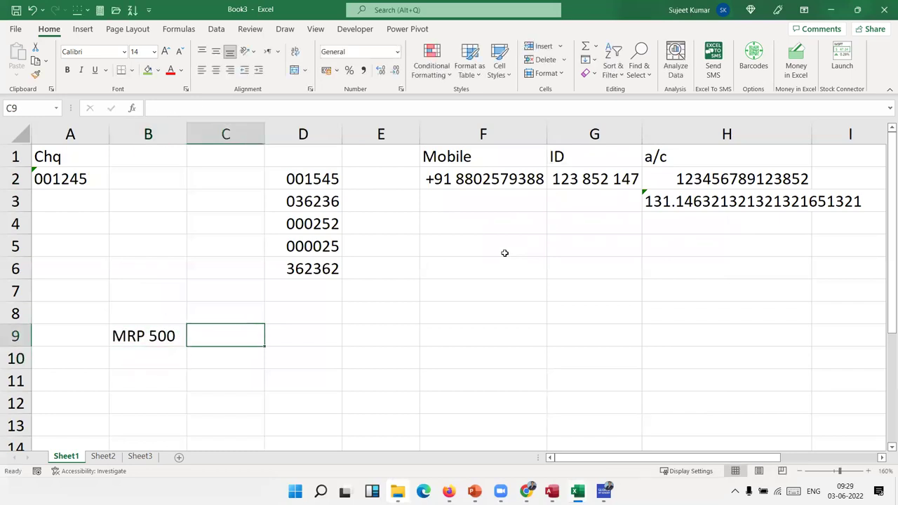
type("=")
key("Left")
type("+20")
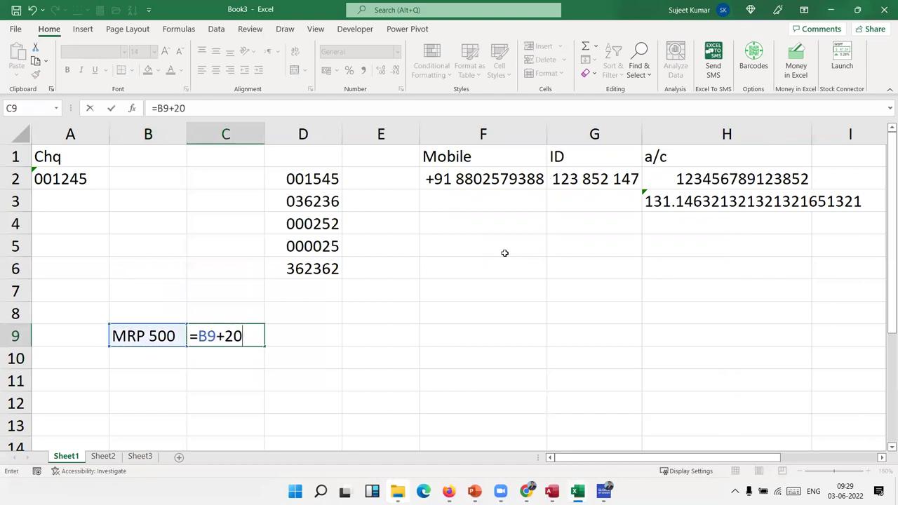
key("Return")
Step: Undo the text label and formula so B9 holds 500 again
key("Up")
key("Left")
key("F2")
key("Escape")
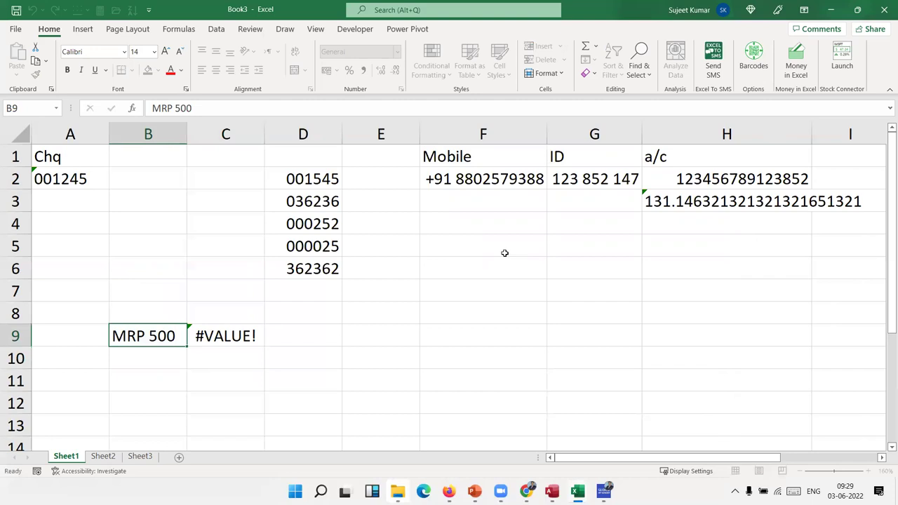
key("ctrl+z")
key("ctrl+z")
key("ctrl+z")
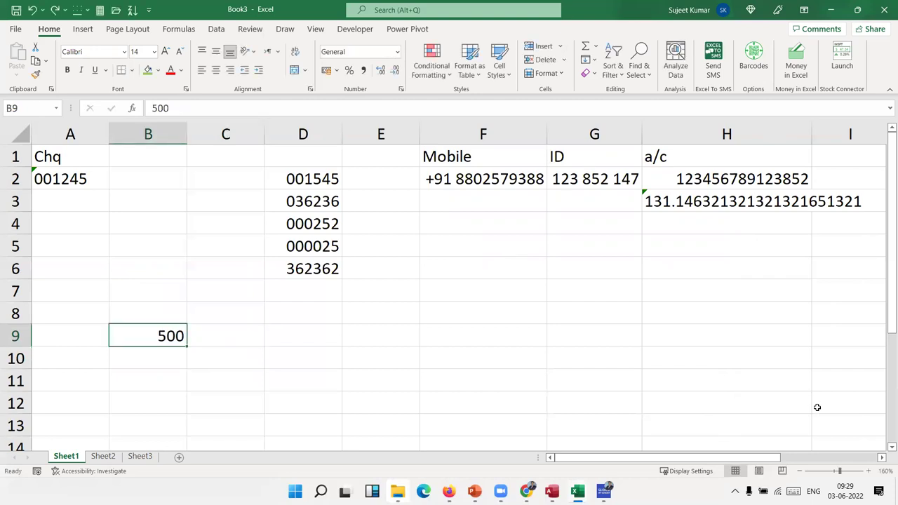
Step: Set B9's custom format to "MRP " so it shows only MRP while holding 500
left_click(401, 89)
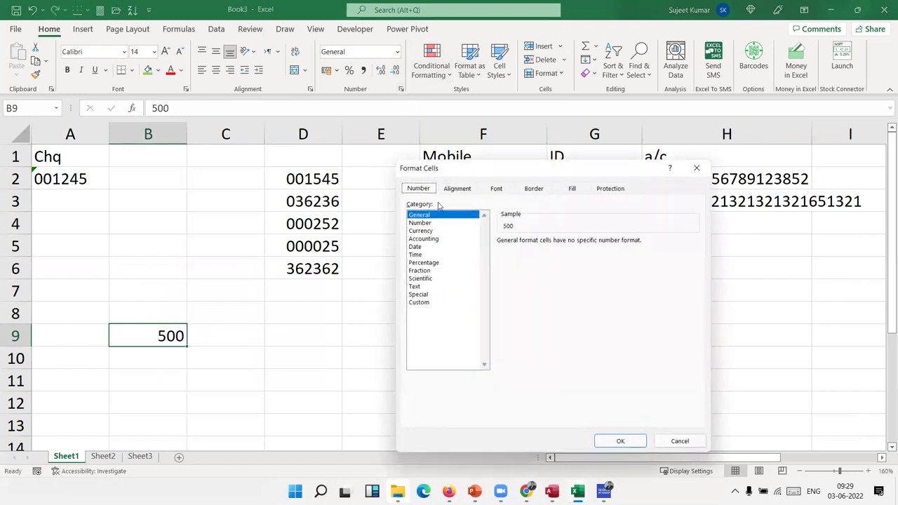
left_click(427, 302)
double_click(532, 253)
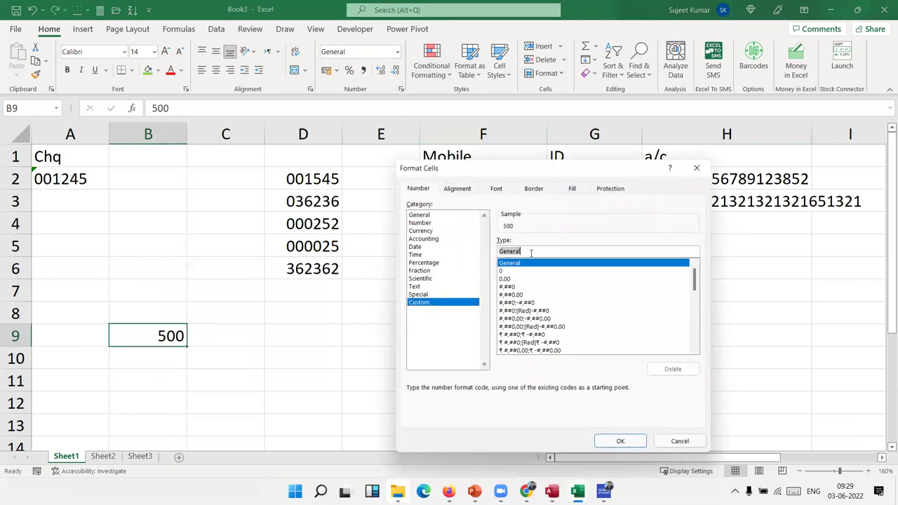
type("\"MRP ")
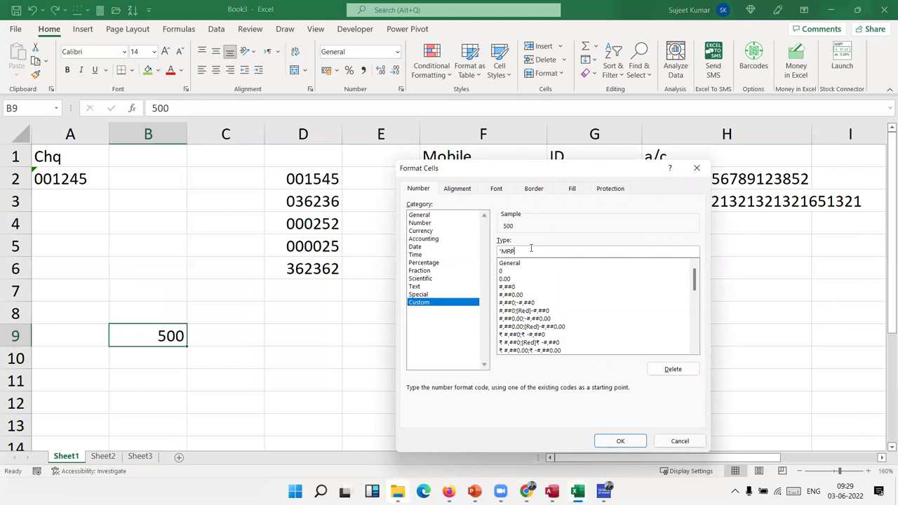
type("\" 0")
key("BackSpace")
key("BackSpace")
key("Return")
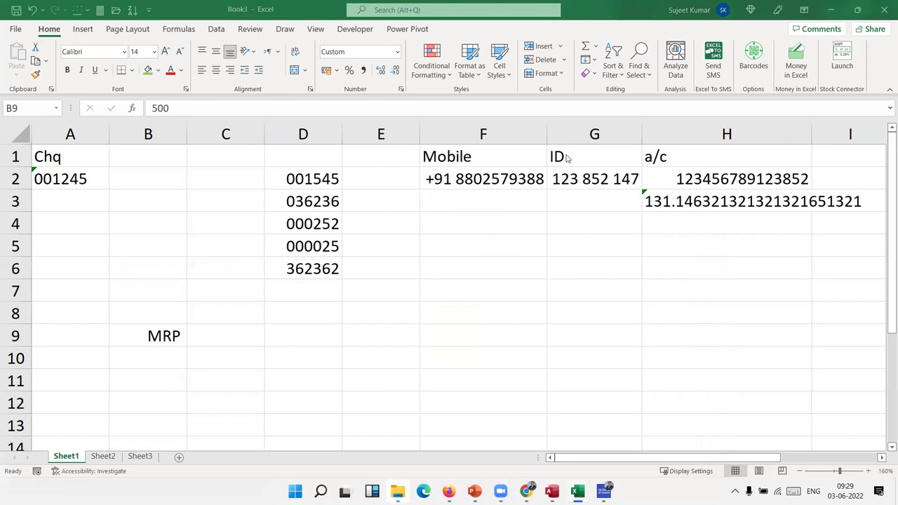
left_click(160, 339)
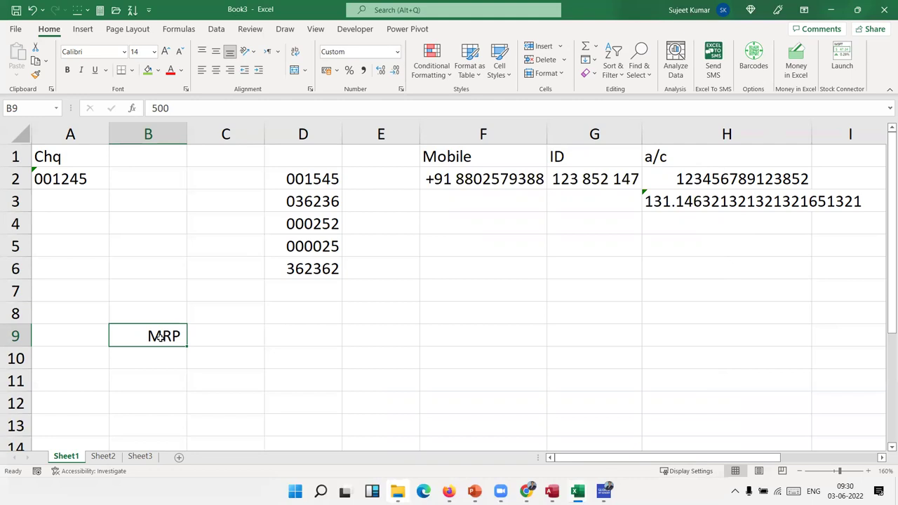
Step: Change B9's format to "MRP " 00 and set its value to 5
left_click(401, 92)
left_click(527, 252)
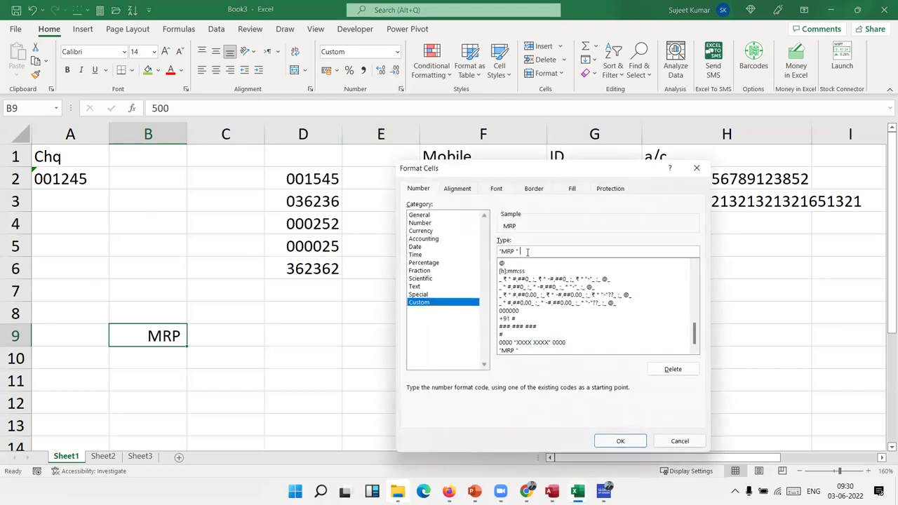
type("0")
type("0")
key("Return")
key("F2")
key("BackSpace")
key("BackSpace")
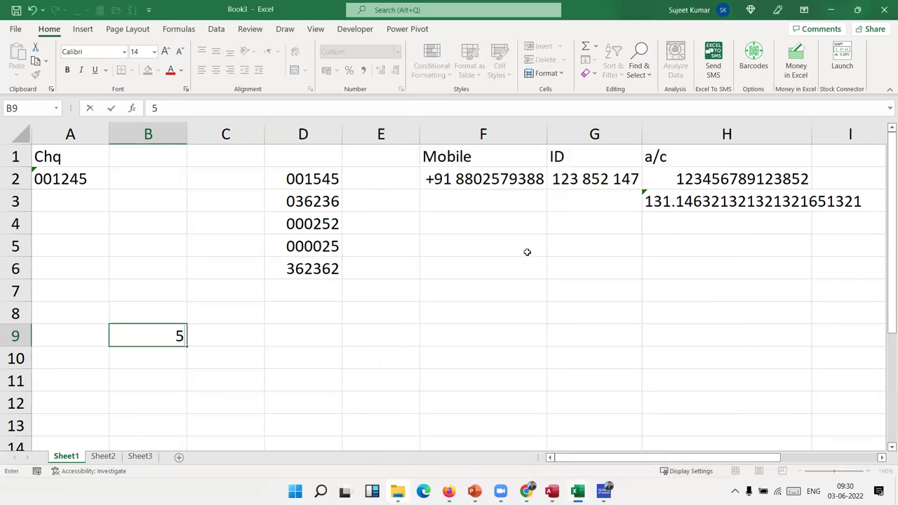
key("Return")
key("Up")
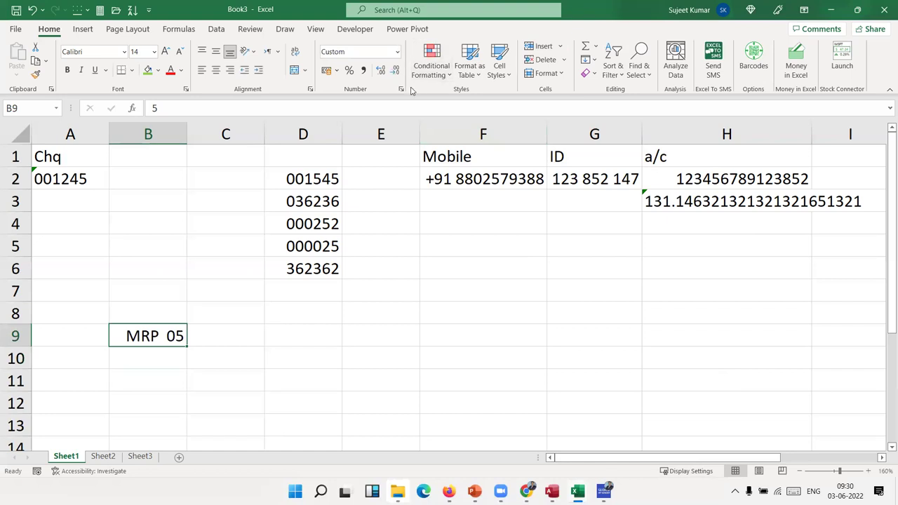
Step: Switch B9's format to "MRP " # so it reads MRP 5 without a leading zero
left_click(400, 89)
left_click(523, 251)
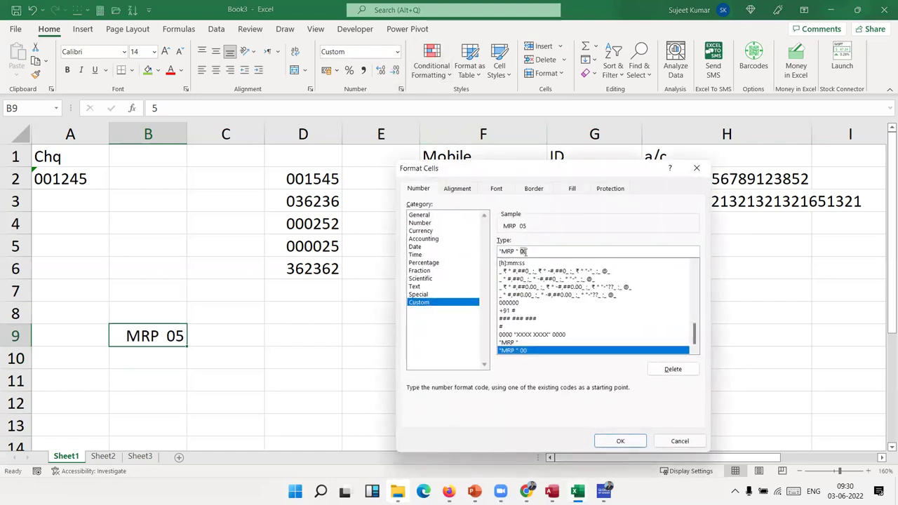
type("#")
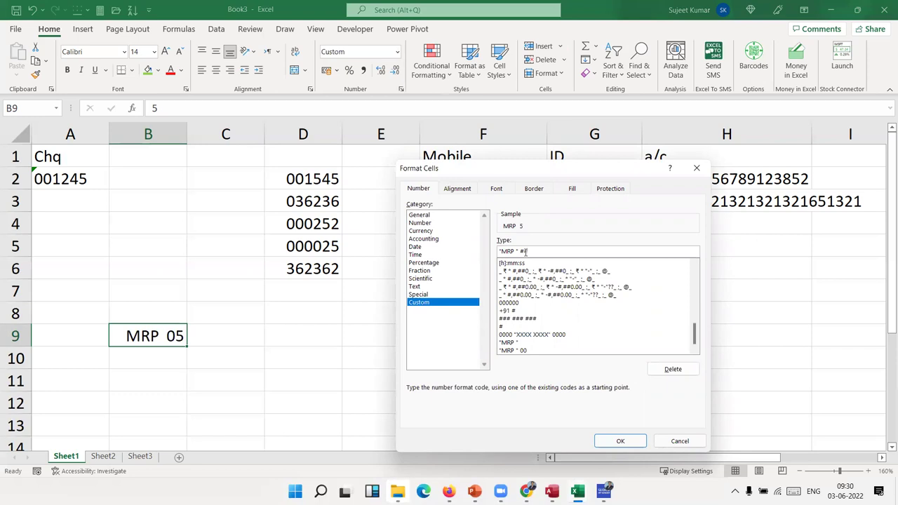
key("Return")
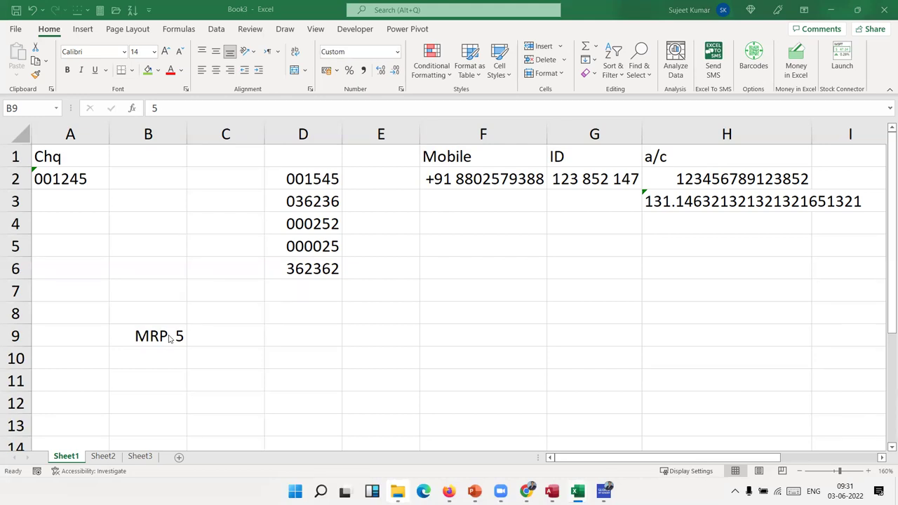
left_click(168, 339)
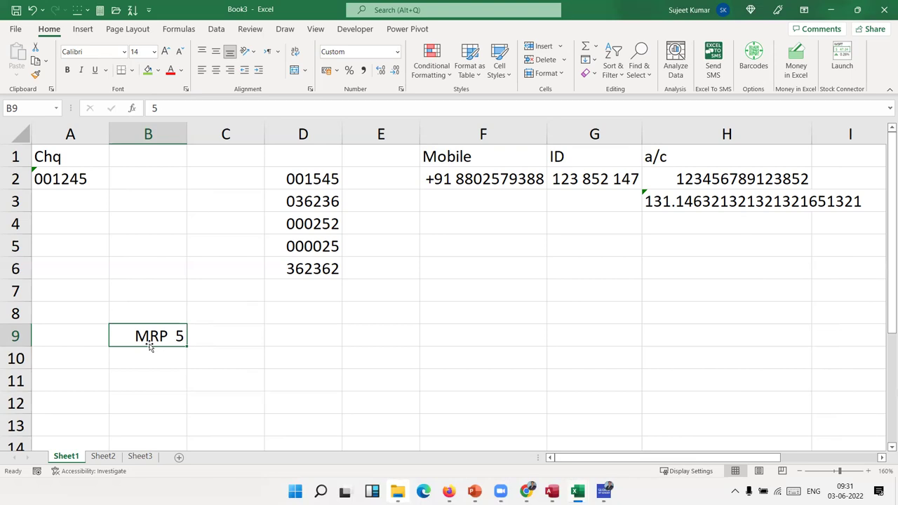
Step: Enter 45.60 in D9 and 45.63 in E9
key("Right")
left_click(149, 342)
key("Right")
key("Right")
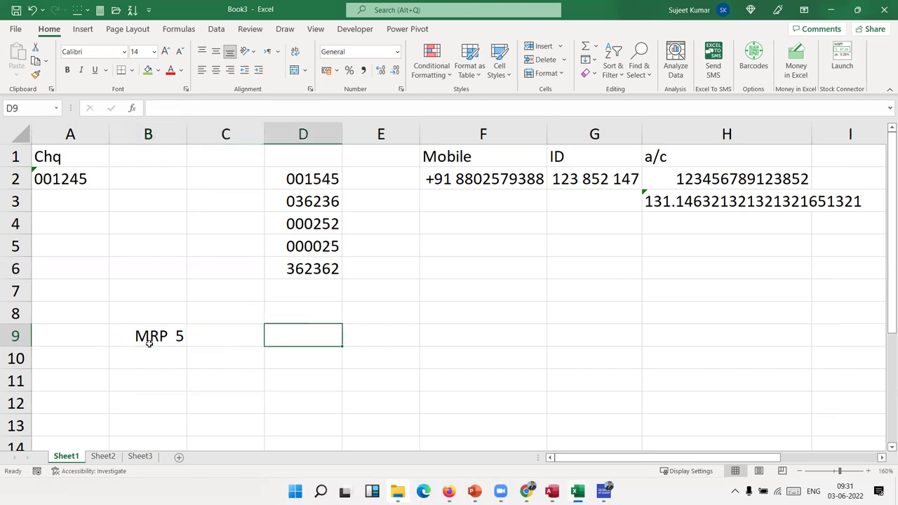
type("45.60")
key("Return")
key("Up")
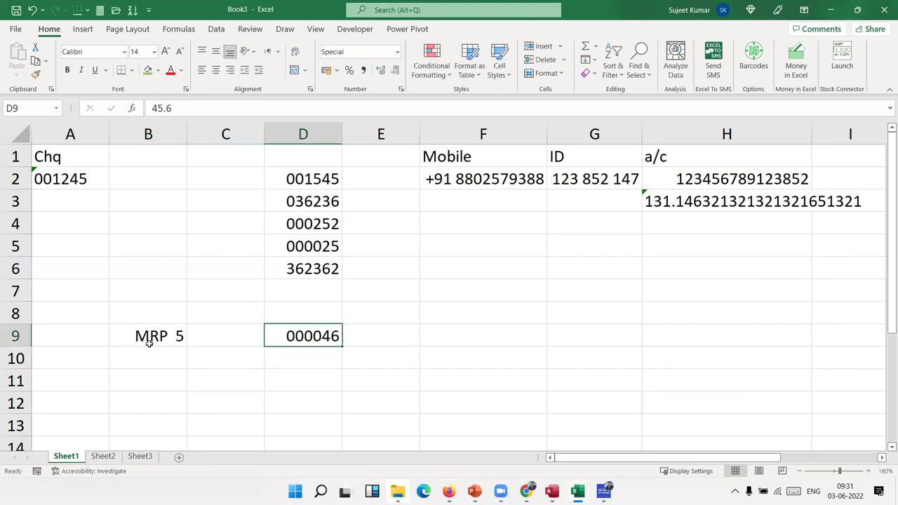
key("Right")
type("45.3")
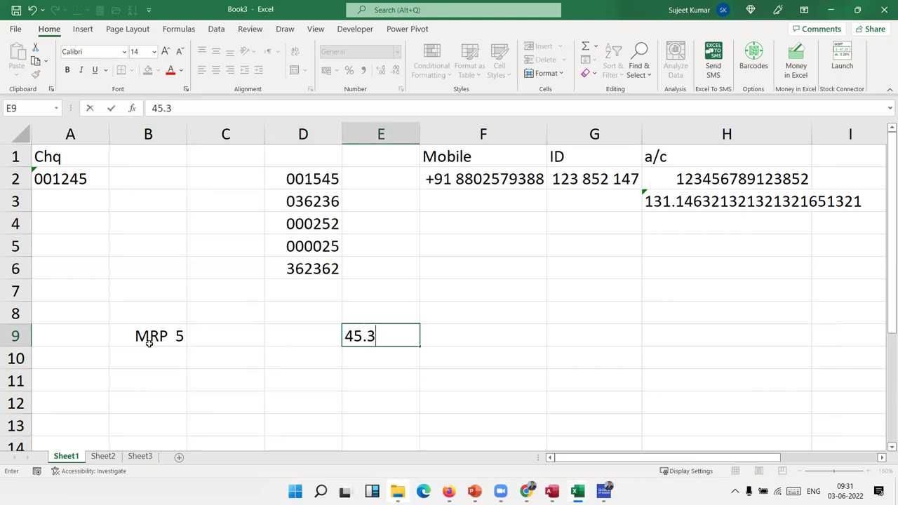
key("Return")
key("Up")
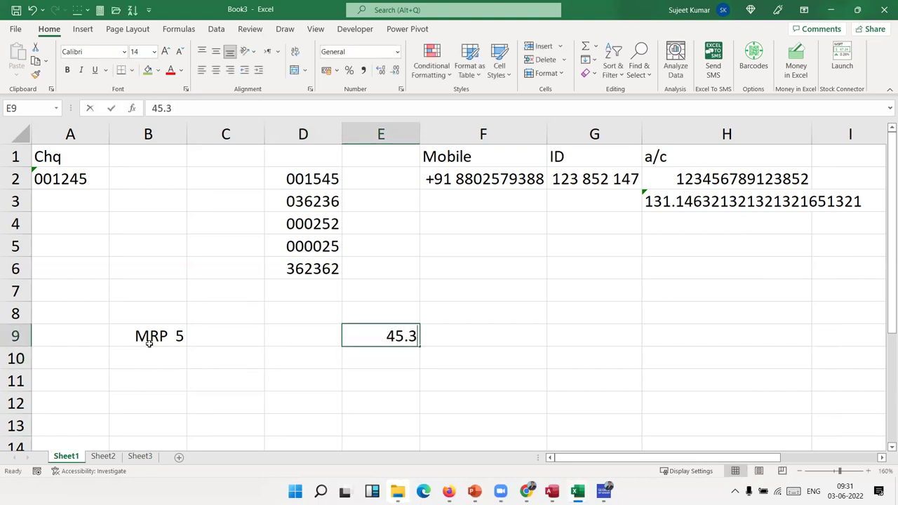
key("BackSpace")
type("63")
key("Return")
key("Up")
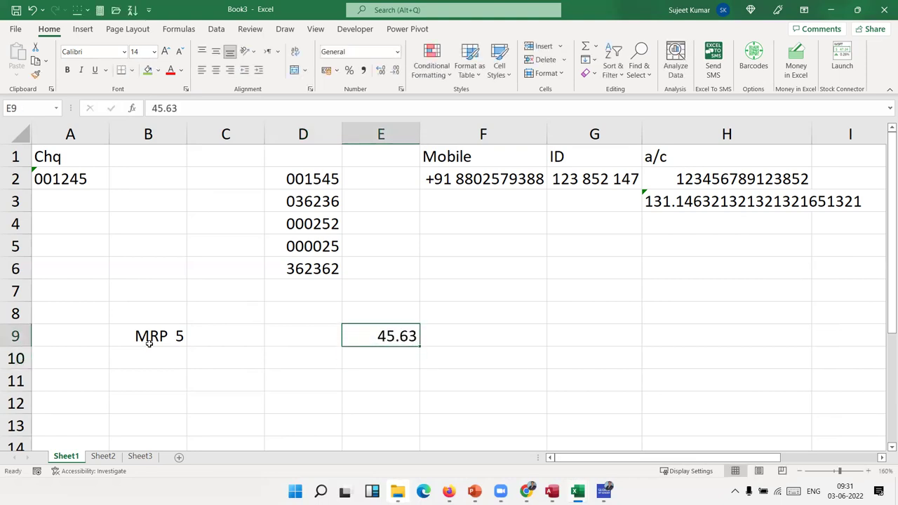
Step: Give E9 the custom format 0# "Rupees" .00 "Paise"
left_click(401, 89)
left_click(433, 302)
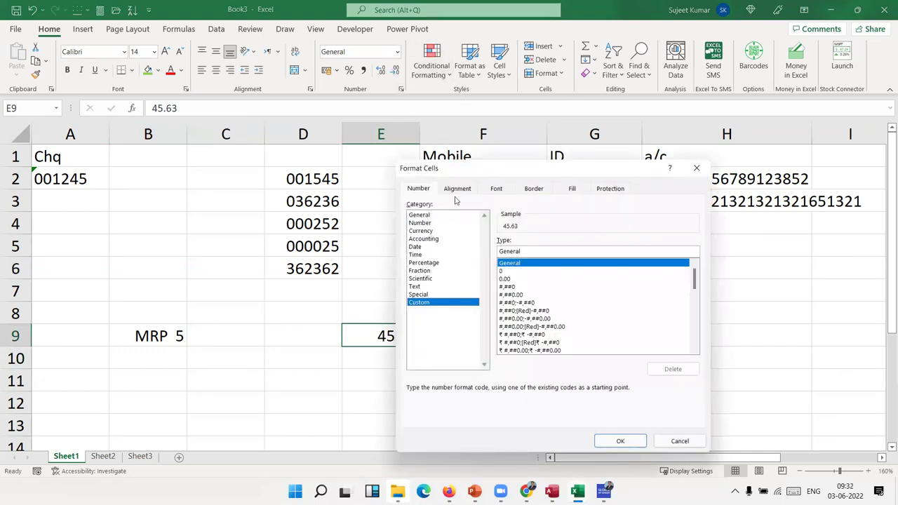
left_click_drag(454, 173, 554, 138)
double_click(607, 216)
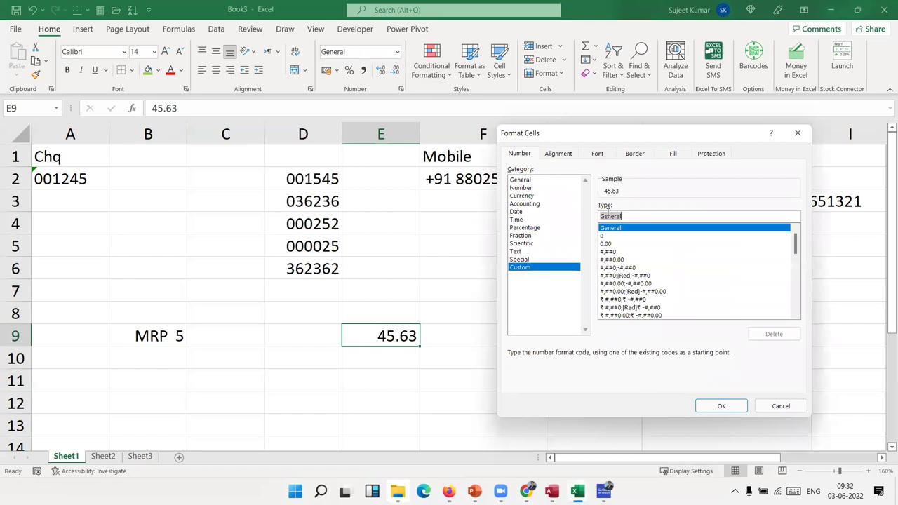
type("\"")
key("BackSpace")
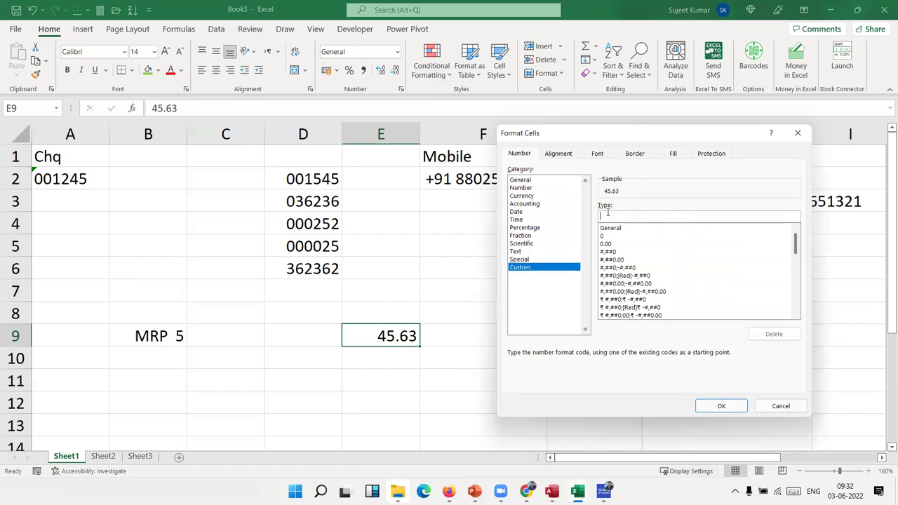
type("0#")
type("\"Rupees\" .")
type("00 \"Paise")
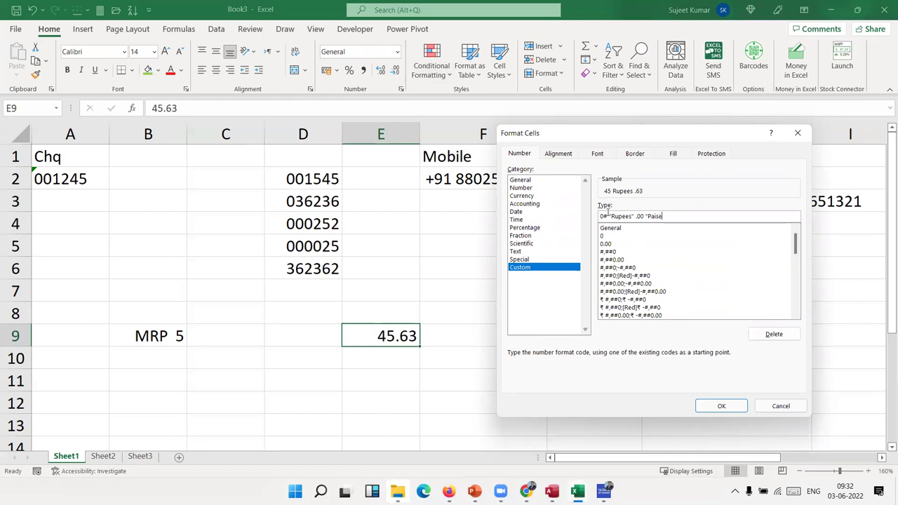
type("\"")
key("Return")
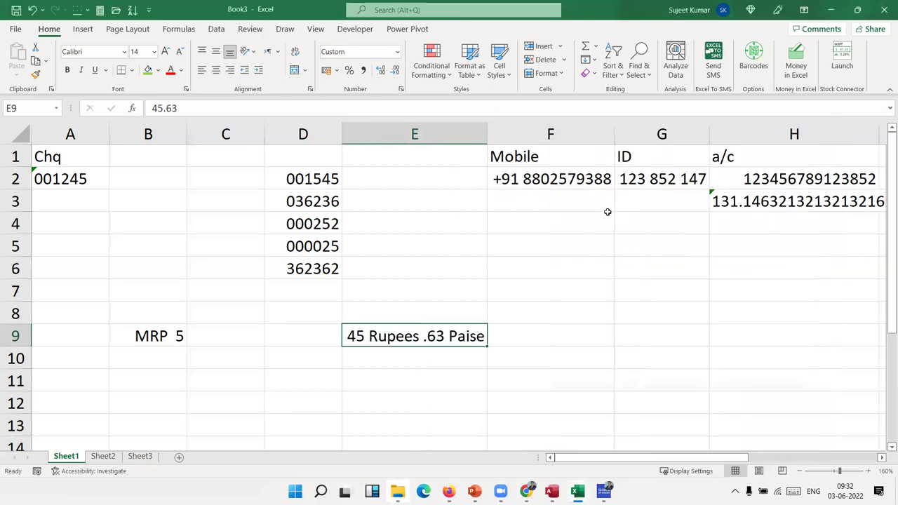
Step: Change E9's paise code to .## and enter 65.50 in E9
left_click(401, 90)
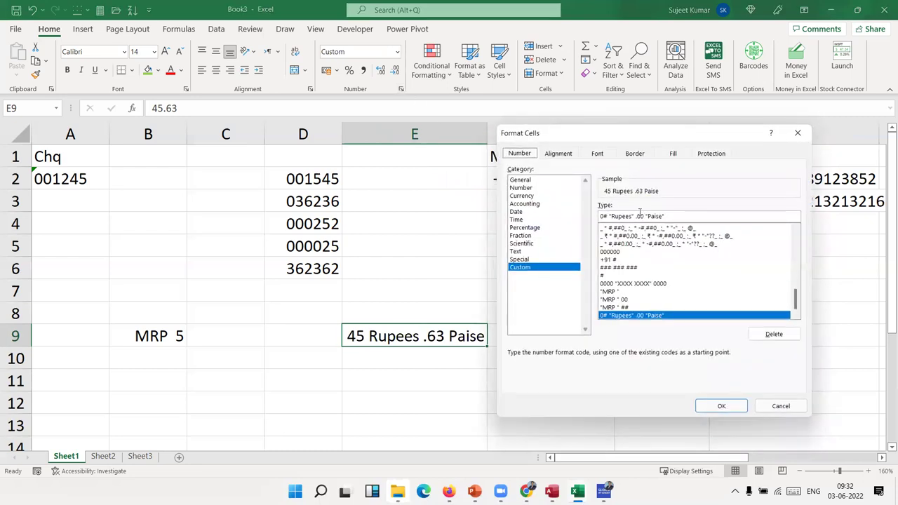
double_click(640, 216)
type(".")
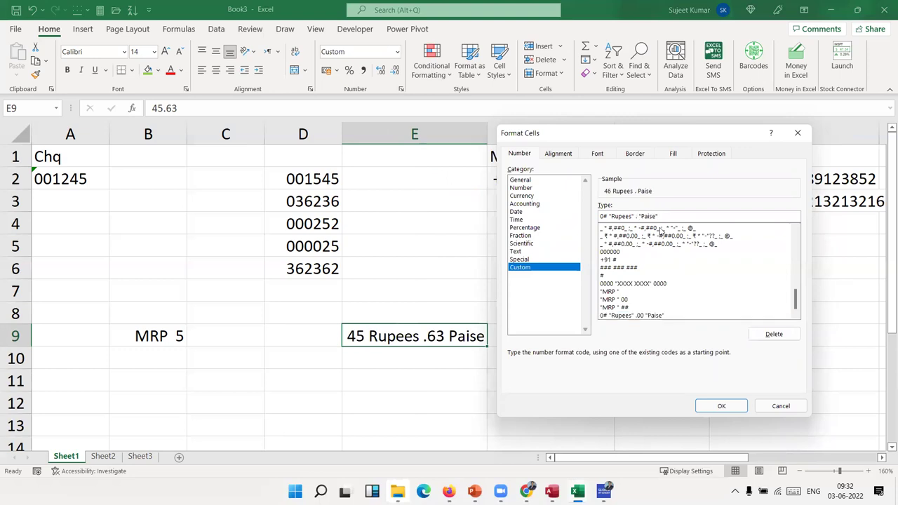
type("##")
key("Return")
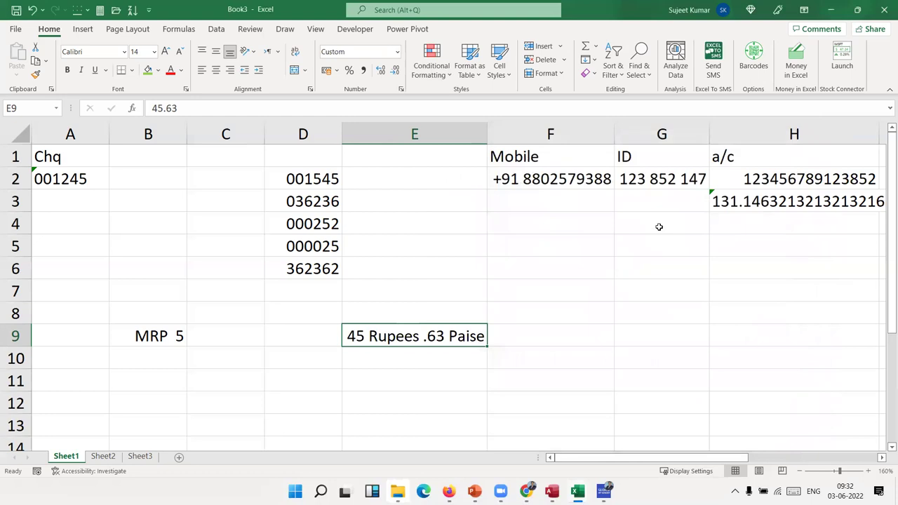
type("65.50")
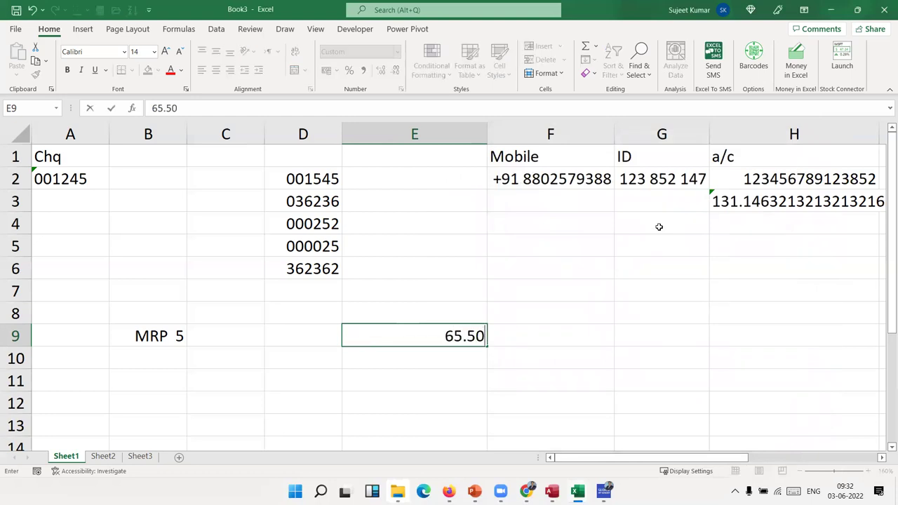
key("Return")
key("Up")
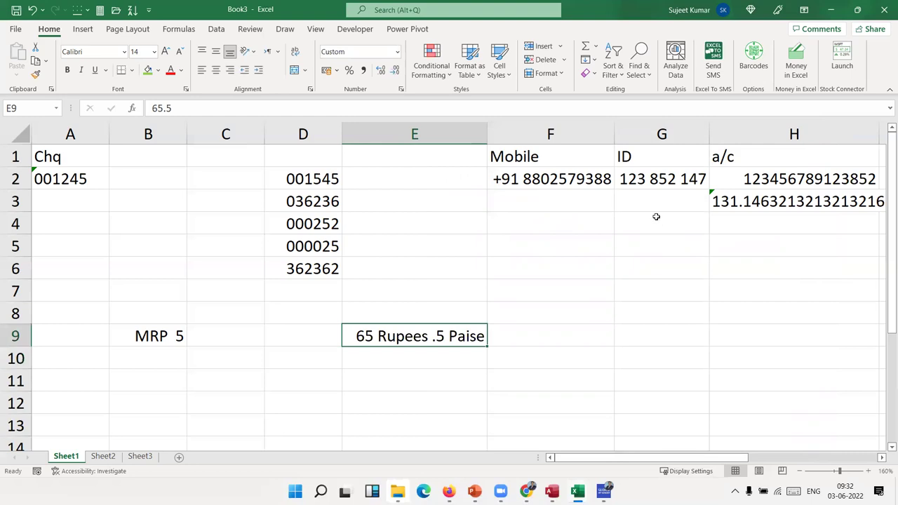
Step: Restore the paise code to .00 so E9 reads 65 Rupees .50 Paise
left_click(401, 89)
left_click(641, 216)
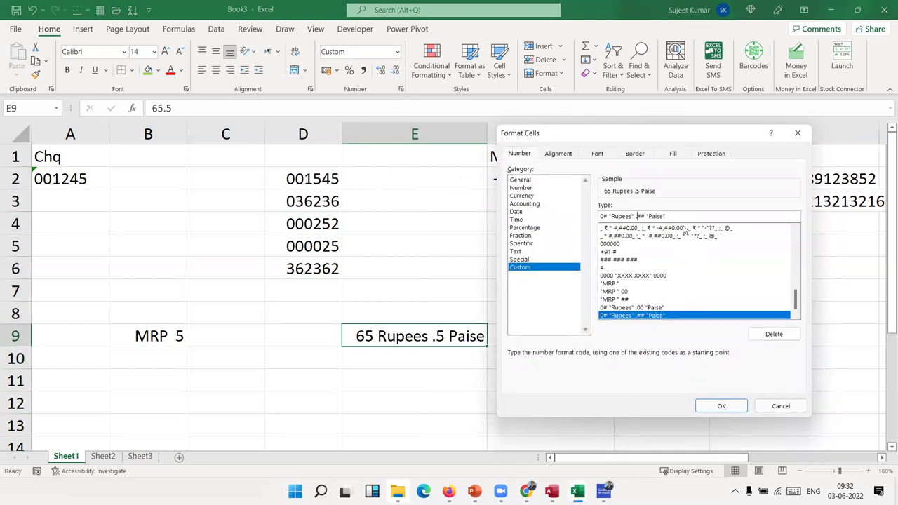
key("BackSpace")
key("BackSpace")
type("00")
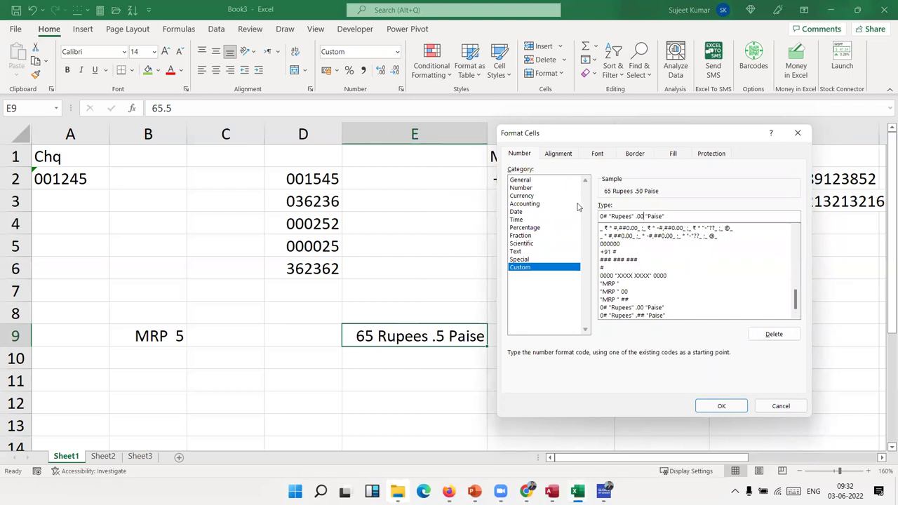
key("Return")
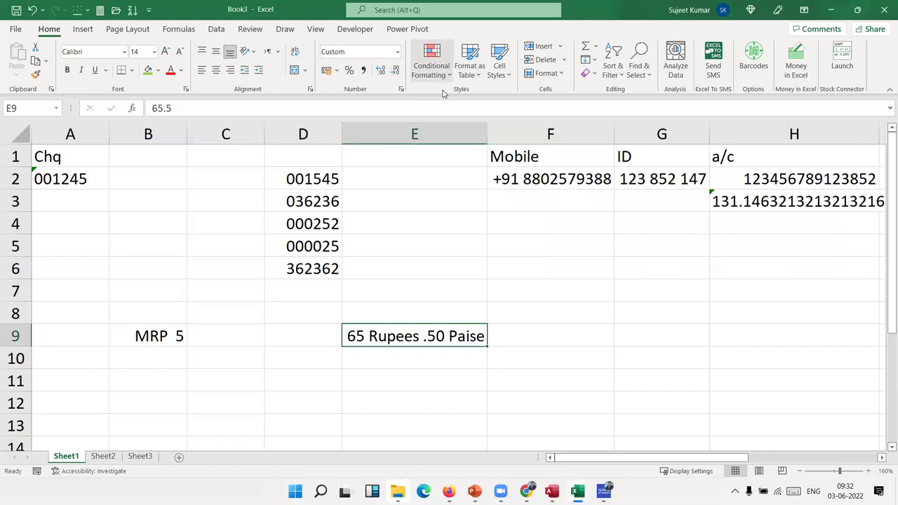
left_click(401, 89)
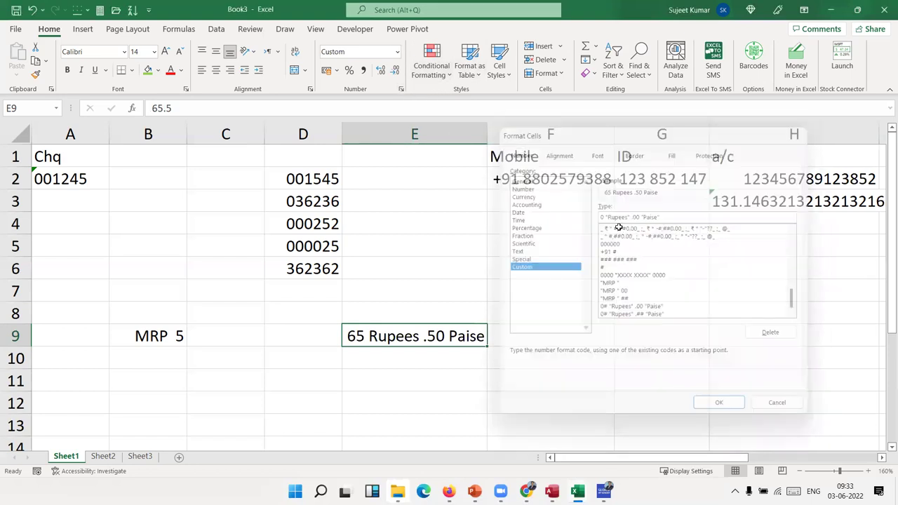
Step: Enter 5.60 in E9 and add a zero to its Rupees/Paise format code
key("Escape")
type("5.6")
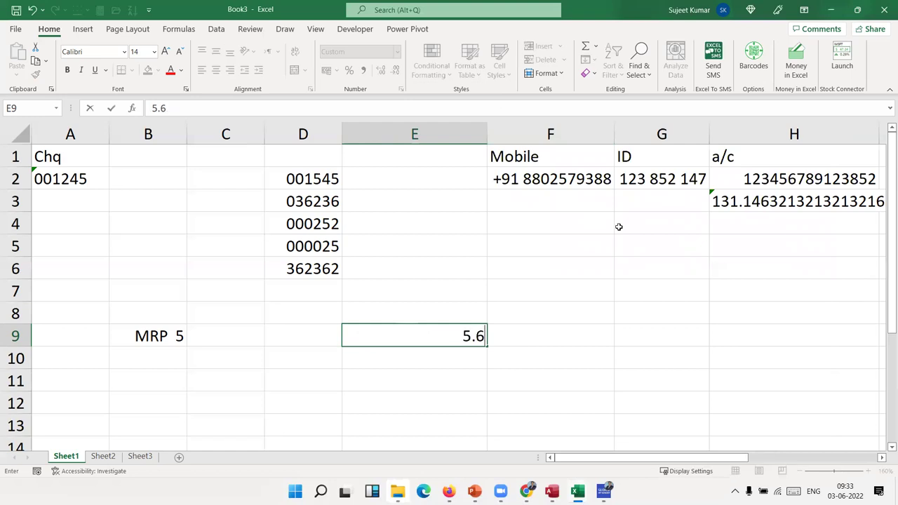
type("0")
key("Return")
key("Up")
key("Up")
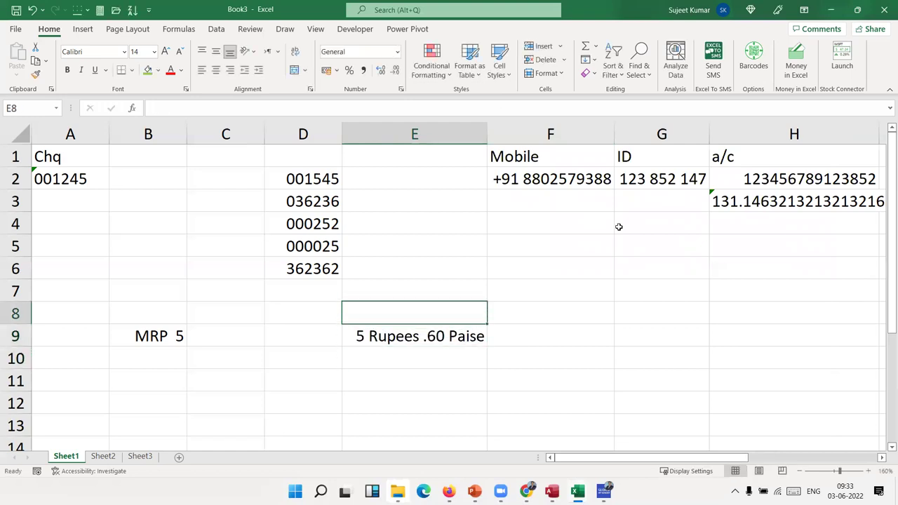
key("Down")
left_click(401, 89)
left_click(601, 216)
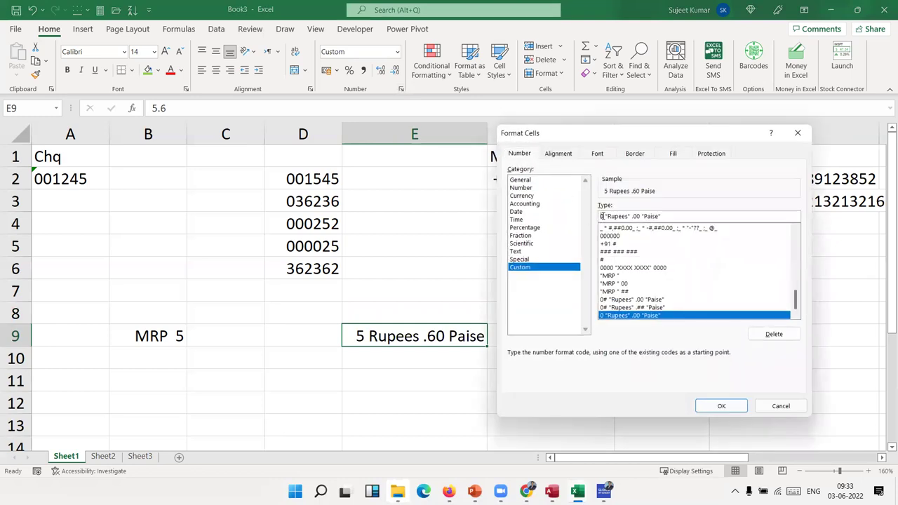
type("0")
key("Return")
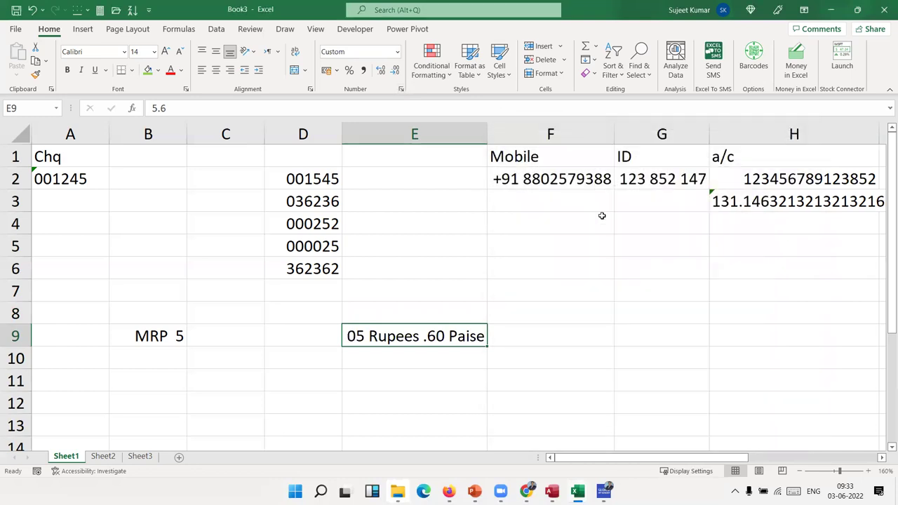
Step: Enter .50 in E9 and remove the leading 00 from its format code
type(".50")
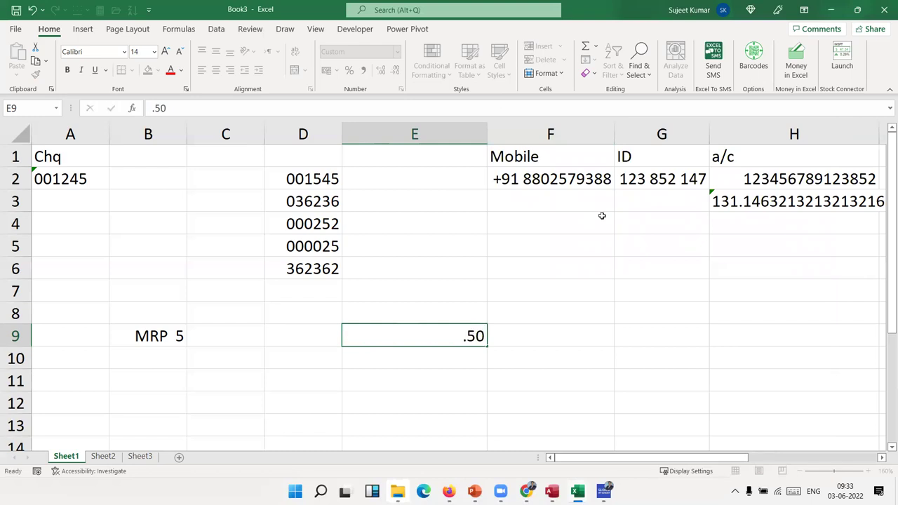
key("ctrl+Return")
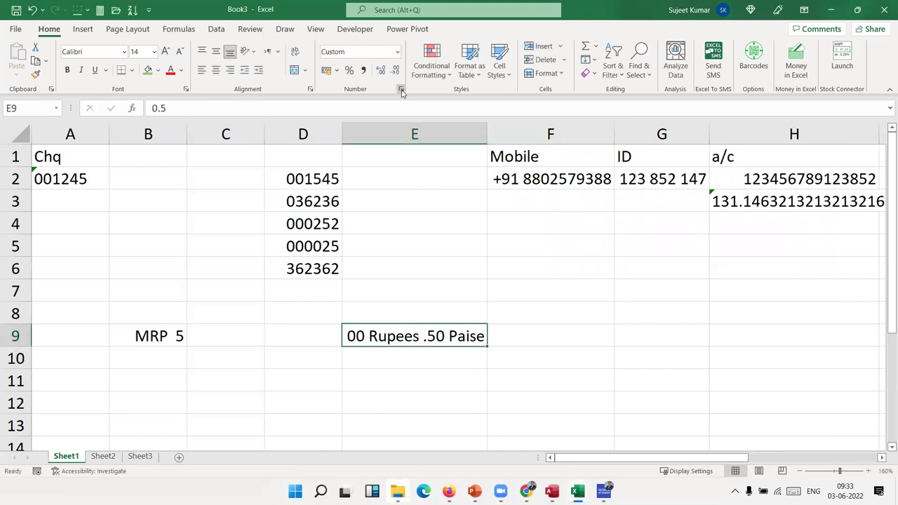
left_click(400, 89)
left_click(602, 217)
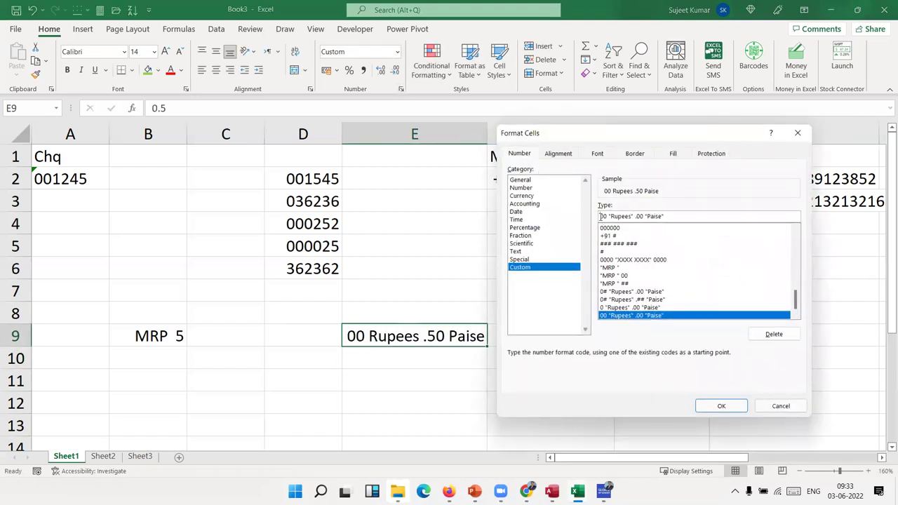
key("BackSpace")
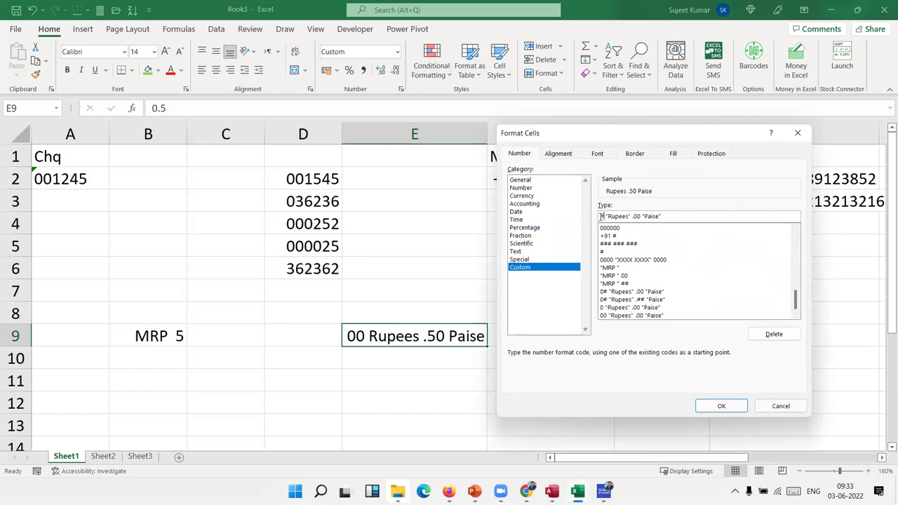
key("Return")
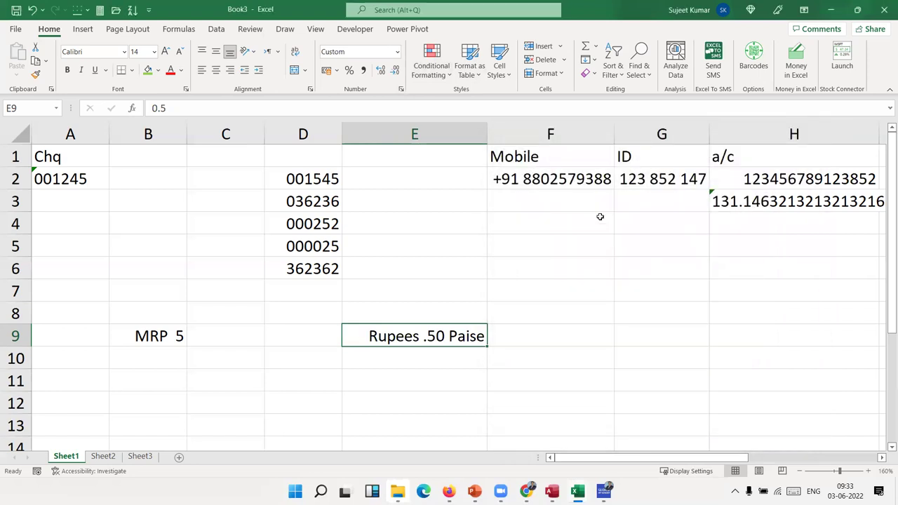
Step: Replace the leading # with a single 0 so E9 reads 0 Rupees .50 Paise
left_click(401, 88)
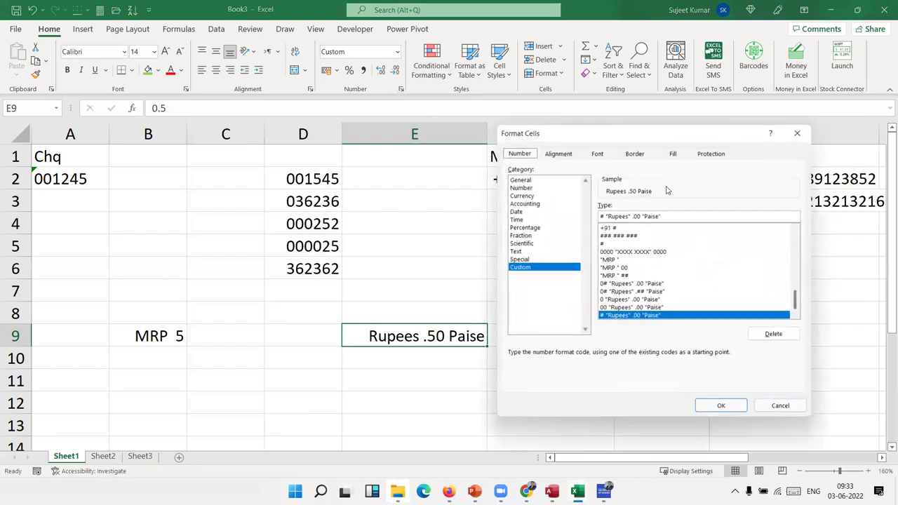
double_click(601, 216)
type("0")
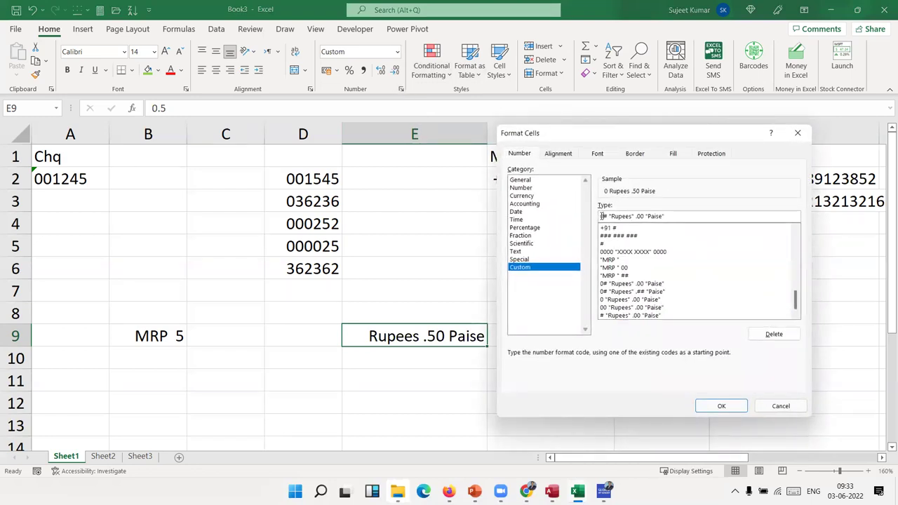
key("Return")
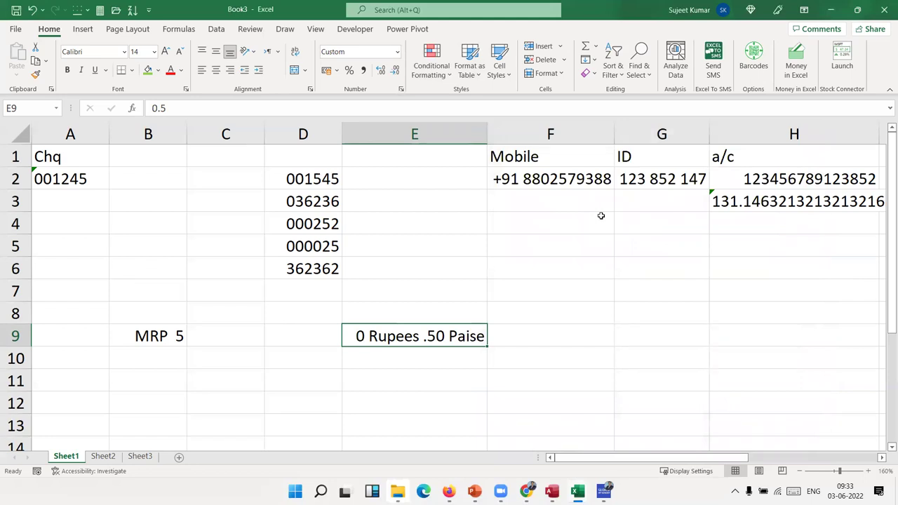
key("Down")
key("Down")
key("Down")
Step: Enter 25000 in cell C12
key("Left")
key("Left")
key("Left")
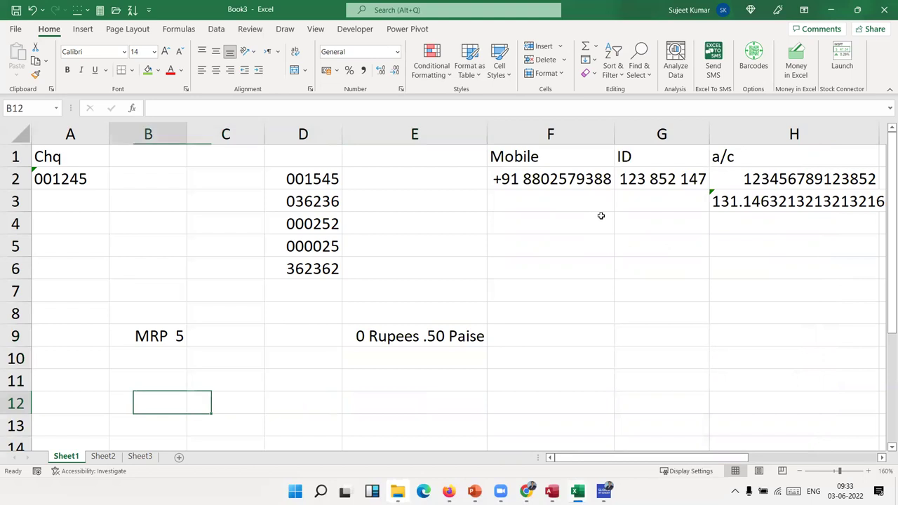
key("Right")
type("25000")
key("Return")
key("Up")
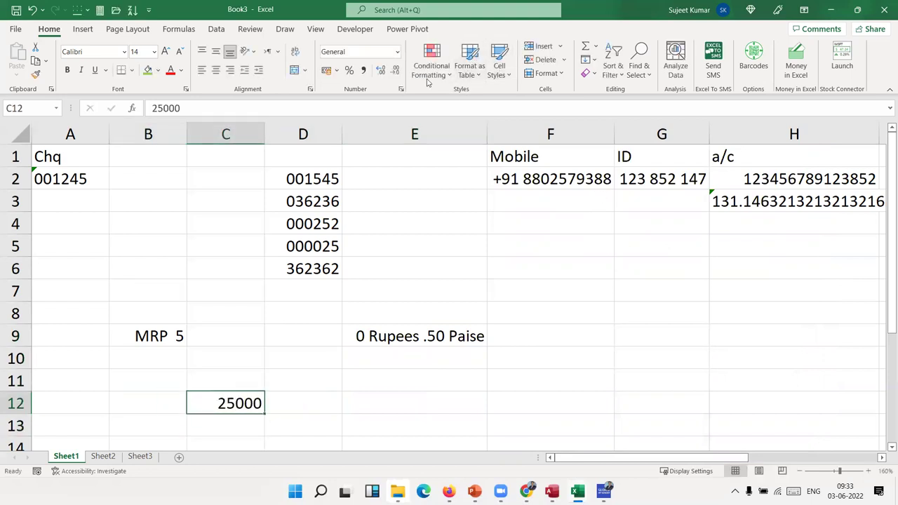
Step: Give C12 the custom format #, so it displays 25
left_click(401, 93)
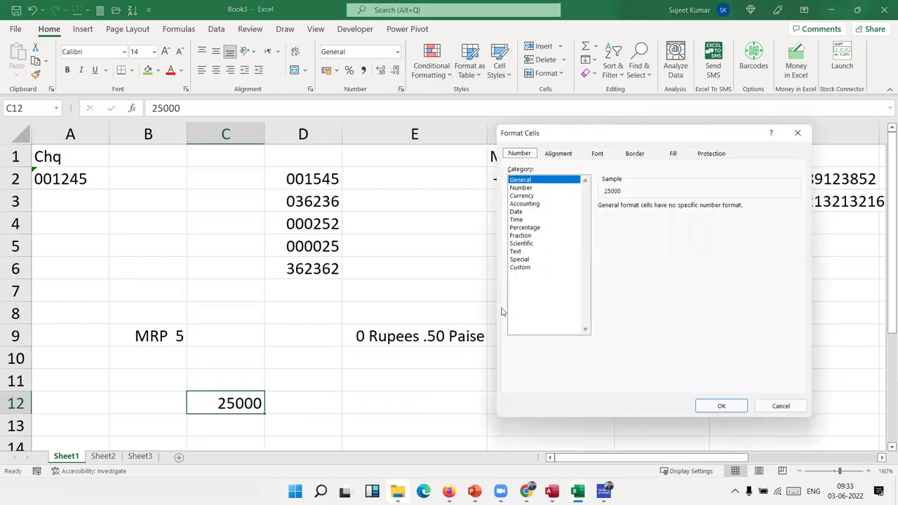
left_click(529, 268)
double_click(610, 217)
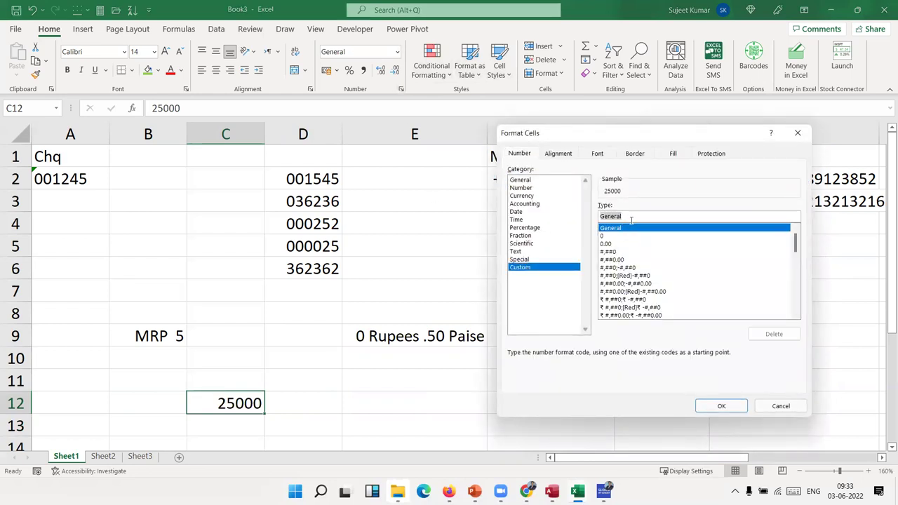
type("\"")
key("BackSpace")
type("#,")
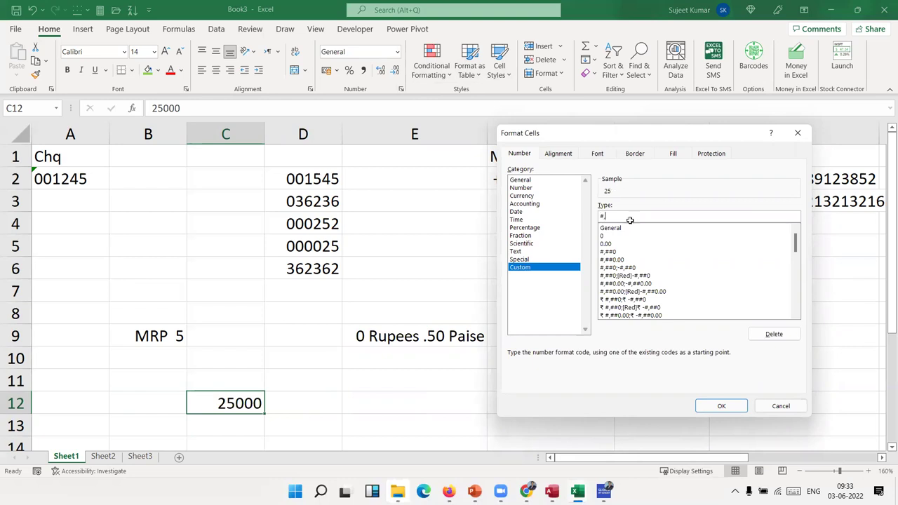
key("Return")
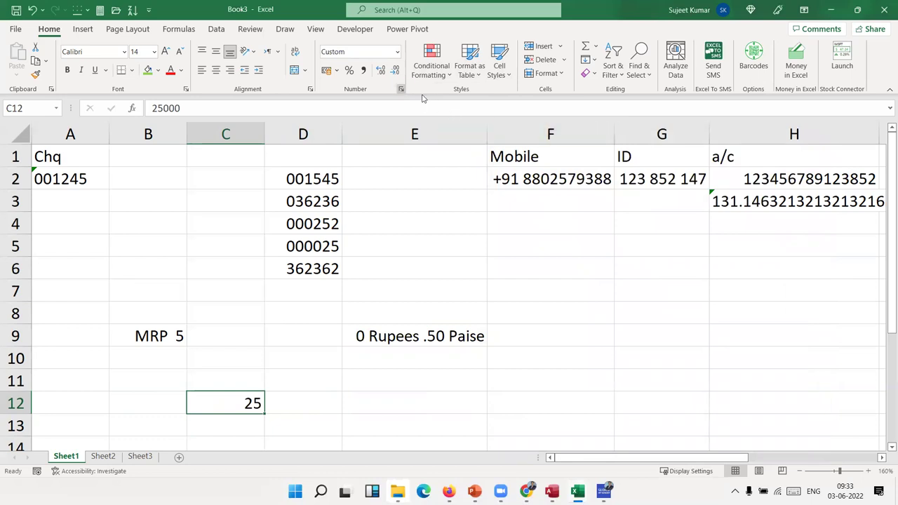
Step: Extend C12's format to #, "K" so it displays 25 K
left_click(401, 90)
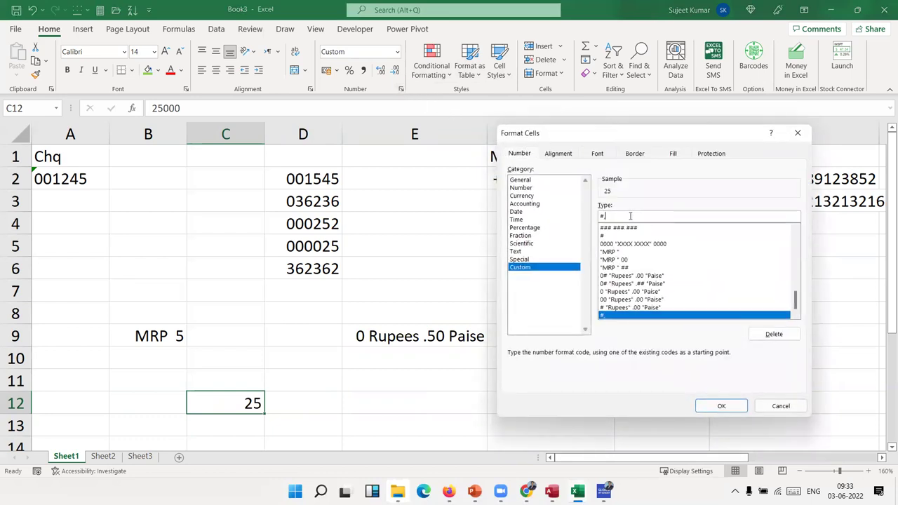
type("\"K\"")
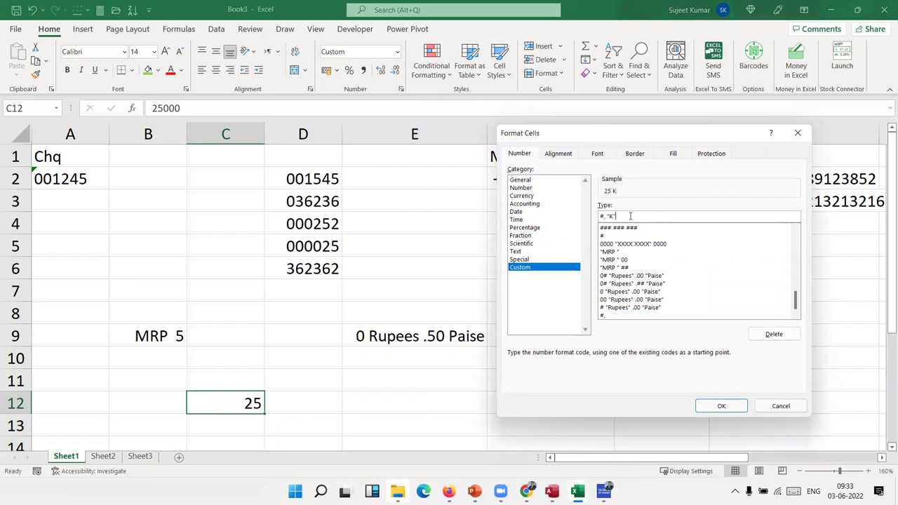
key("Return")
key("Right")
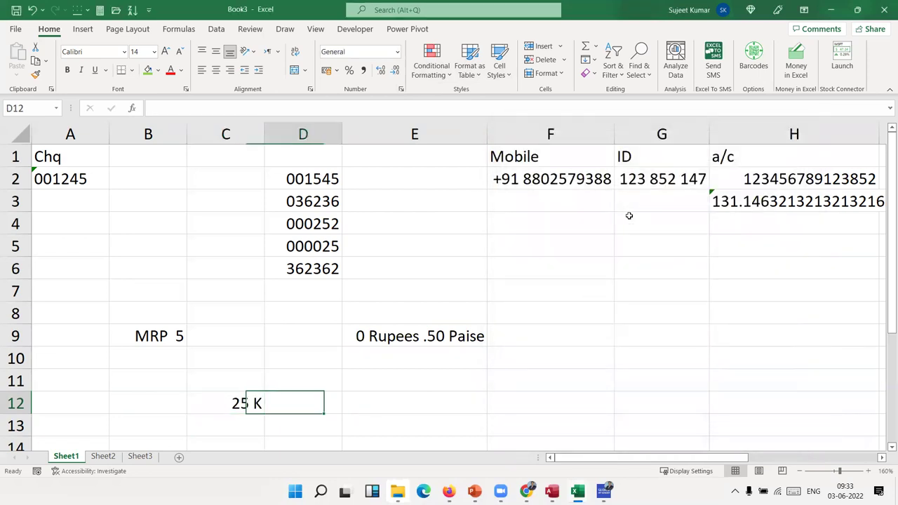
key("Right")
Step: Enter 56632356 in cell E12
type("56632356")
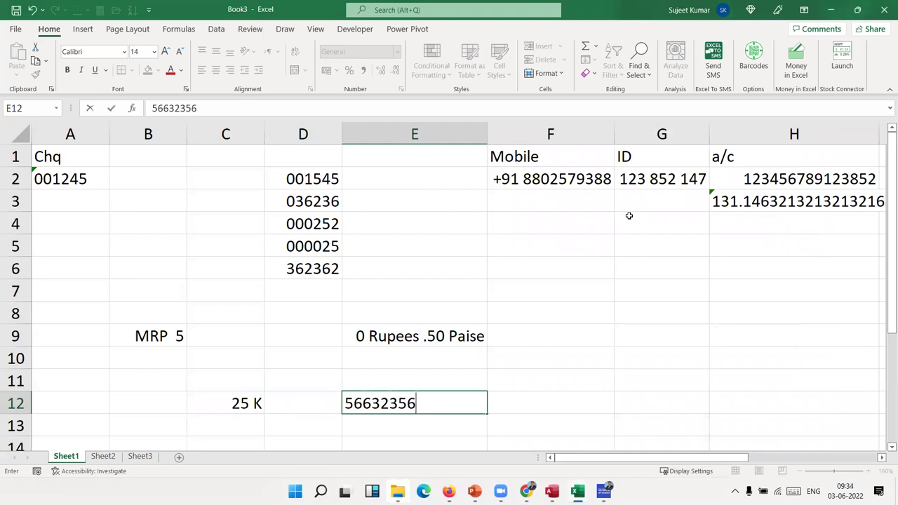
key("Return")
key("Up")
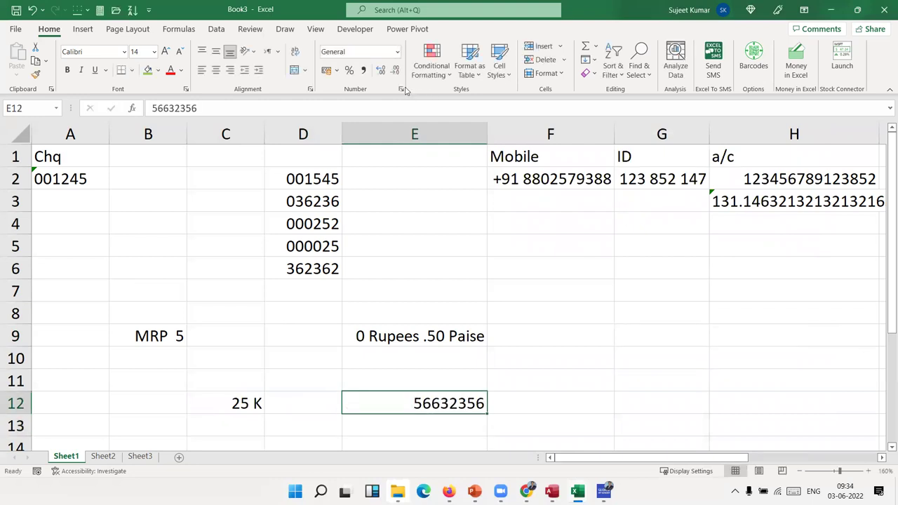
Step: Give E12 the custom format 0.00,, so it displays 56.63
left_click(401, 89)
left_click(533, 267)
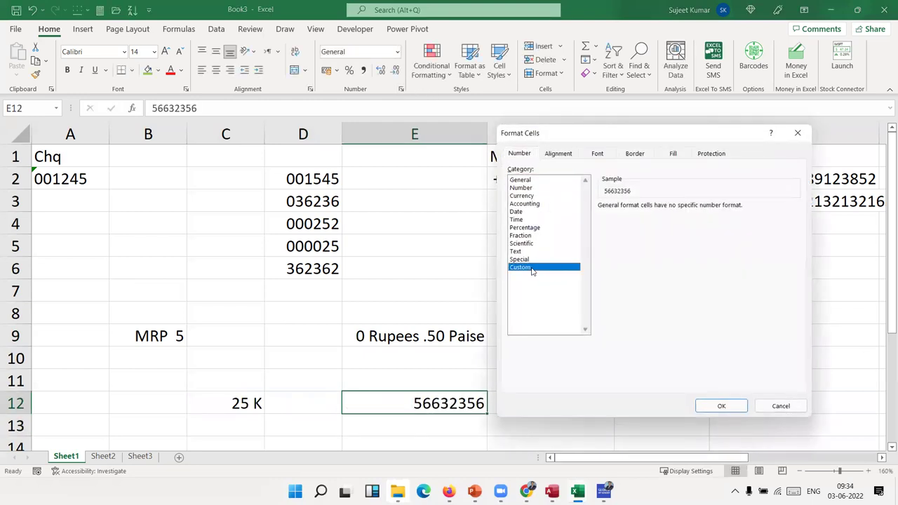
double_click(610, 216)
type("0.00,,")
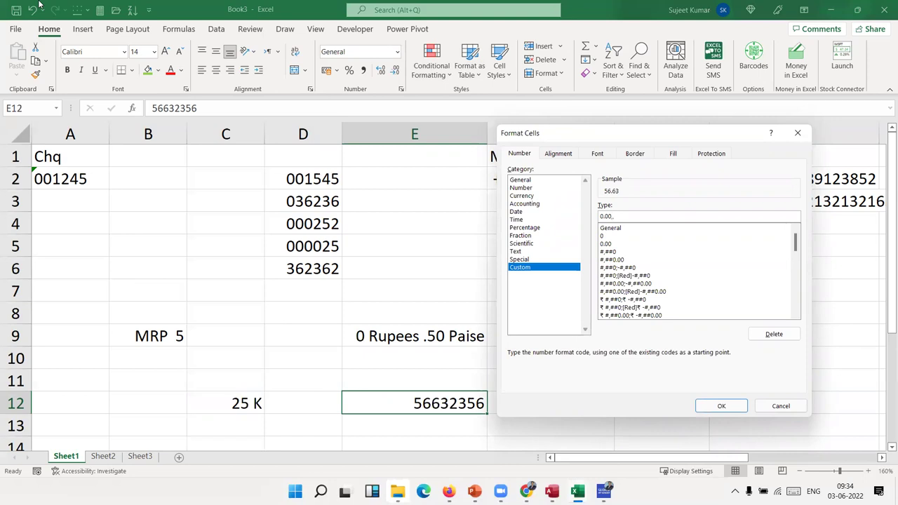
key("Return")
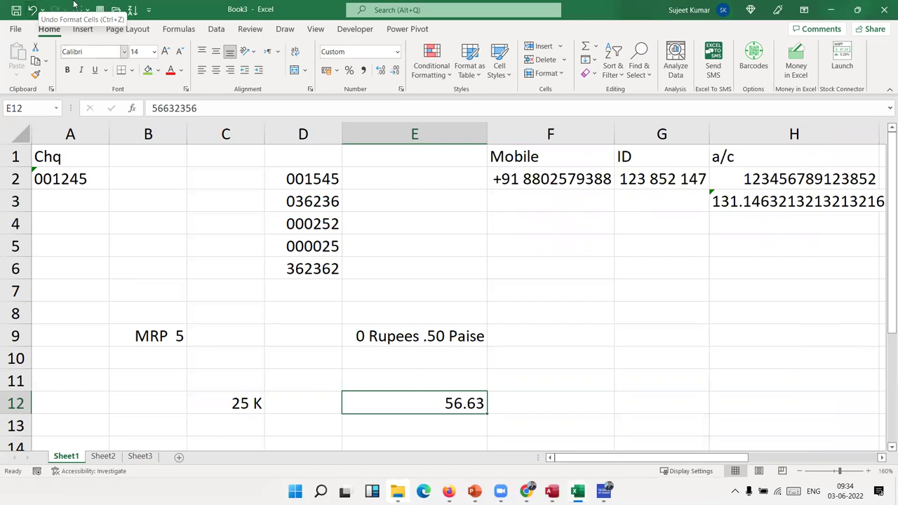
left_click(228, 402)
Step: Insert today's date, 03-06-2022, into B15 with Ctrl+;
left_click(361, 417)
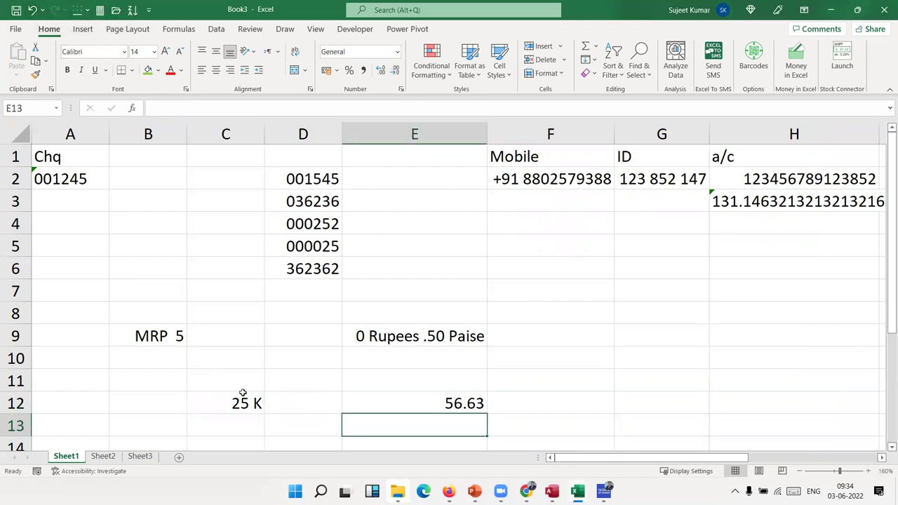
scroll(209, 376, "down", 3)
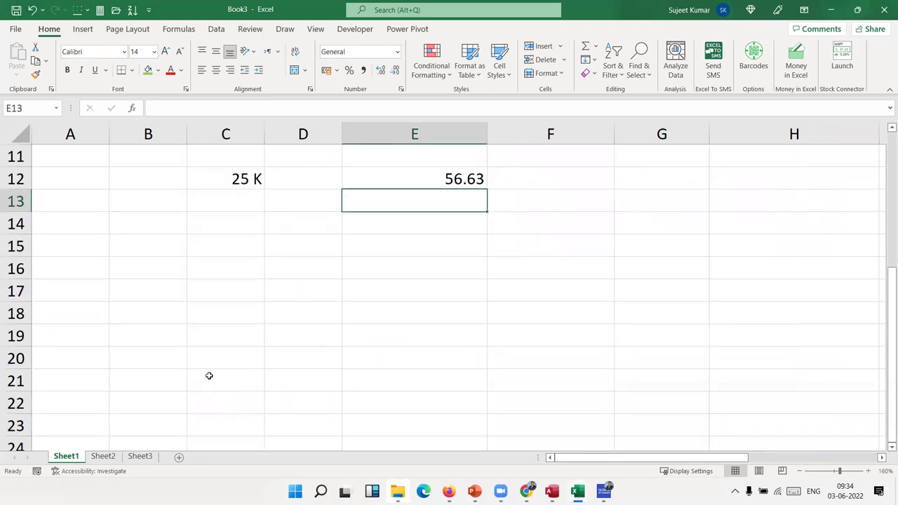
left_click(159, 239)
key("ctrl+semicolon")
key("Up")
key("Up")
key("Down")
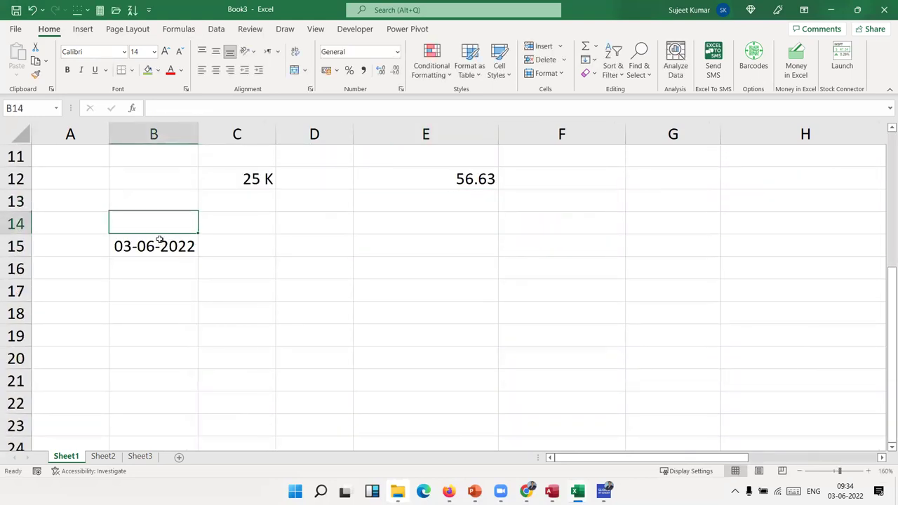
left_click(160, 239)
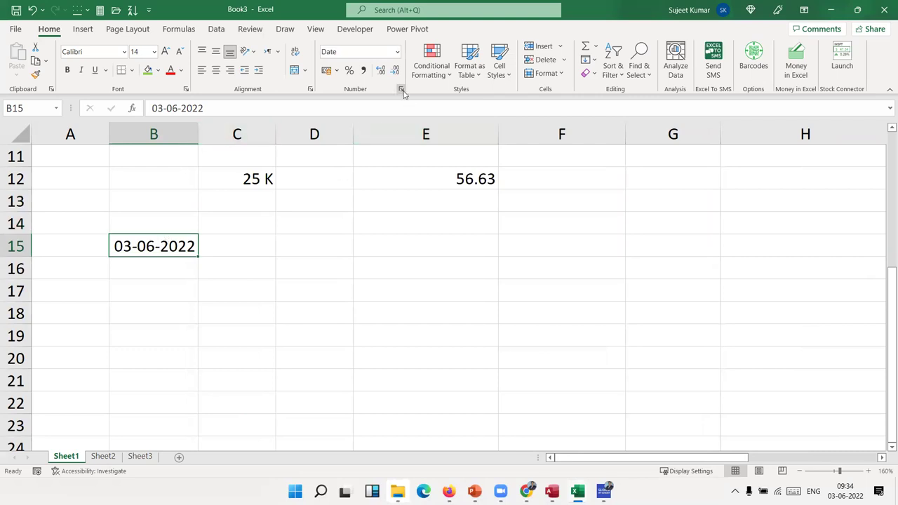
Step: Apply custom format Dddd -dd , mmmm/ yyyy so B15 reads Friday -03 , June/ 2022
left_click(402, 90)
left_click(525, 260)
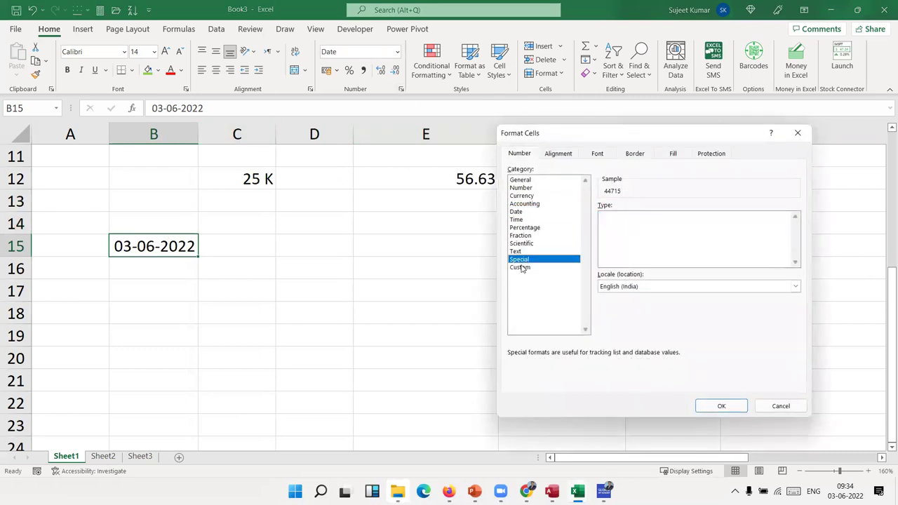
left_click(521, 267)
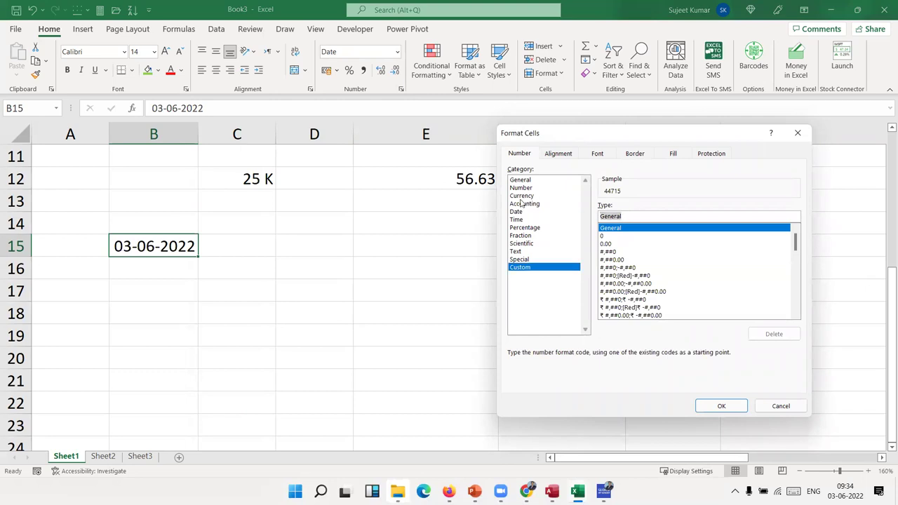
type("D")
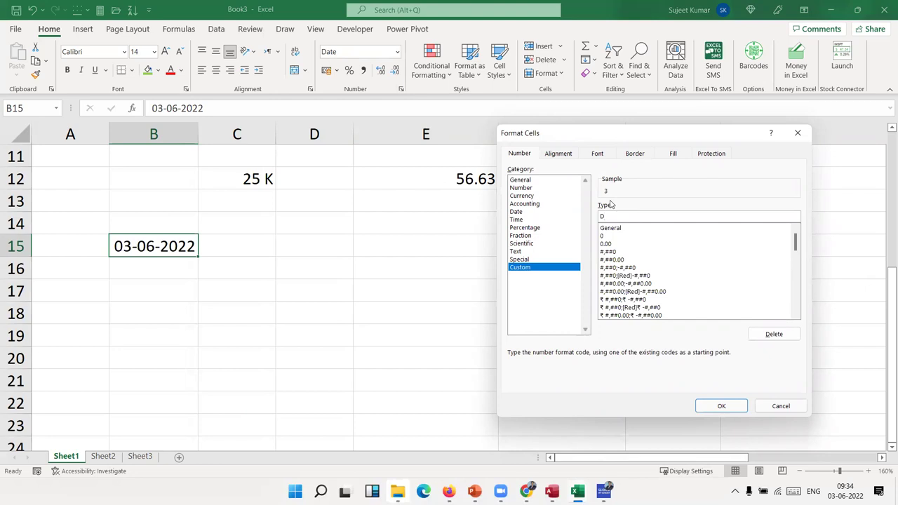
type("d")
type("d")
type("d")
type(" -dd ")
type(", m")
type("m")
type("m")
type("m")
type("m")
key("BackSpace")
type("/ ")
type("yyyy")
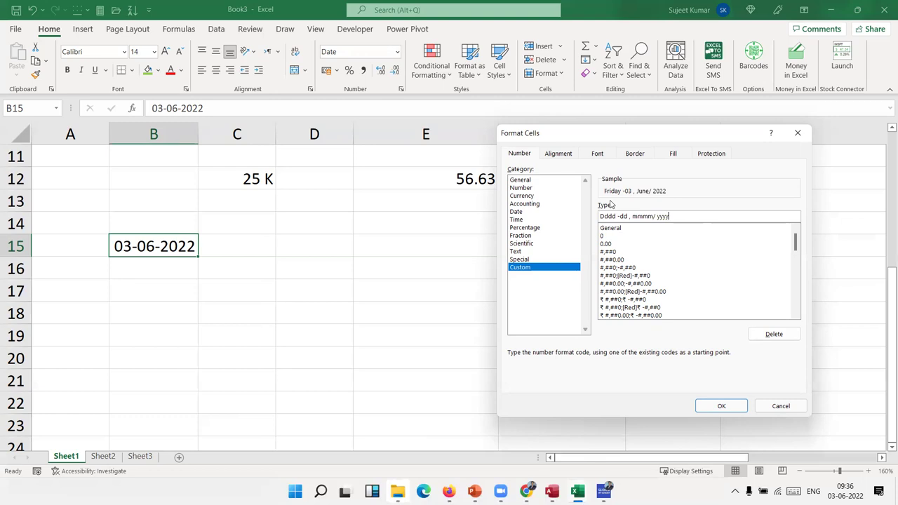
key("Return")
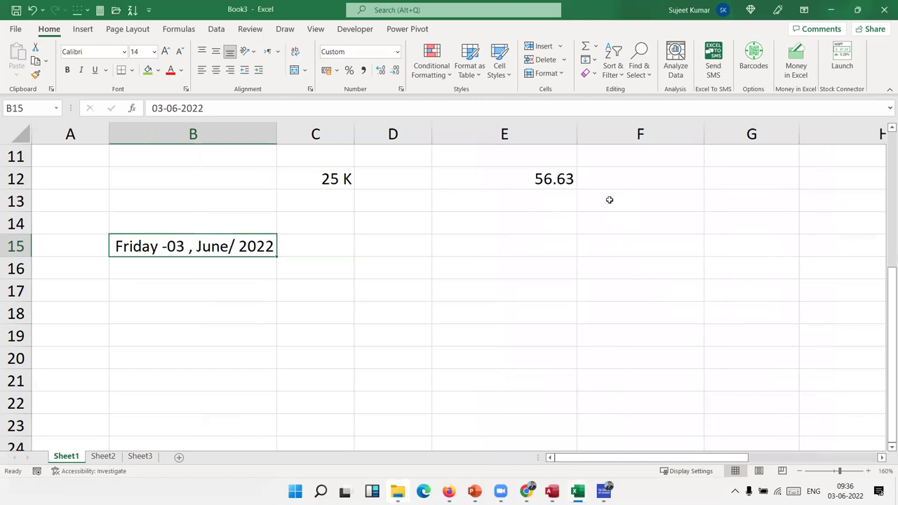
Step: Enter the time 10:30:45 in B18
key("Down")
key("Down")
key("Down")
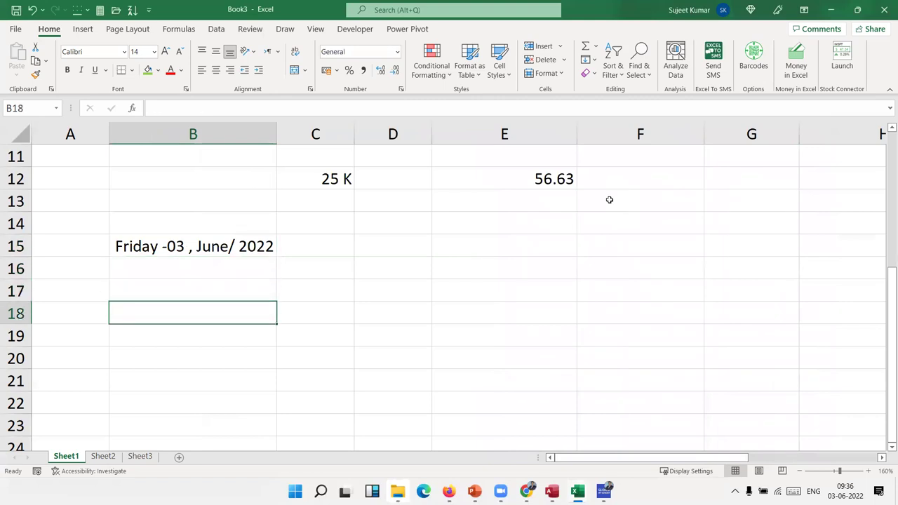
type("10:30:45")
key("Return")
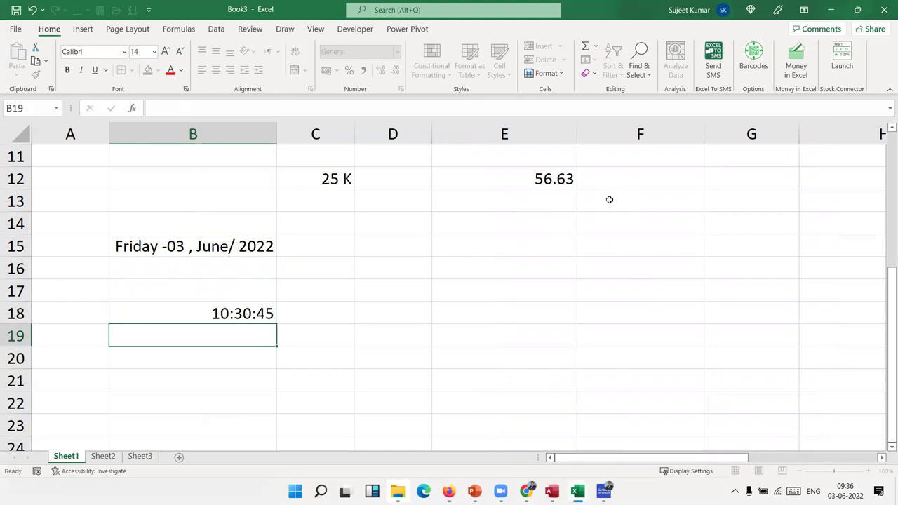
key("Up")
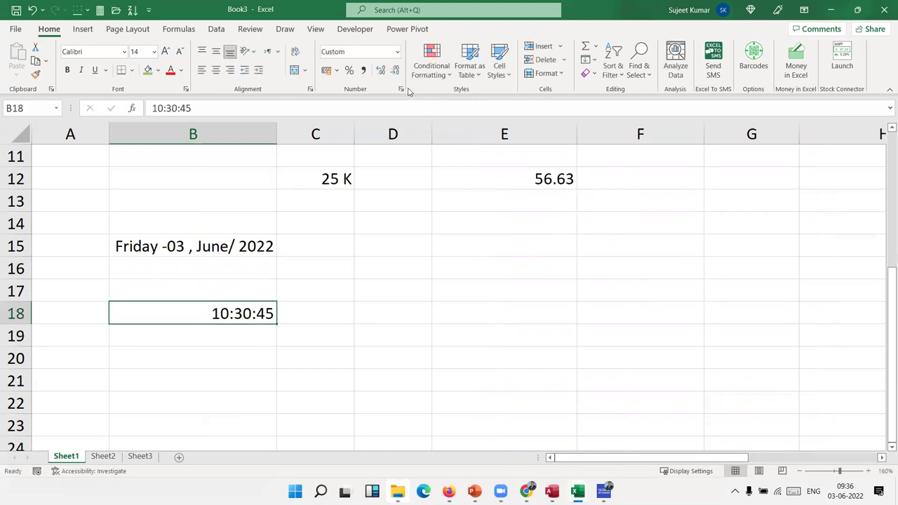
Step: Change B18's format to hh:mm:ss AM/PM so it shows 10:30:45 AM
left_click(401, 89)
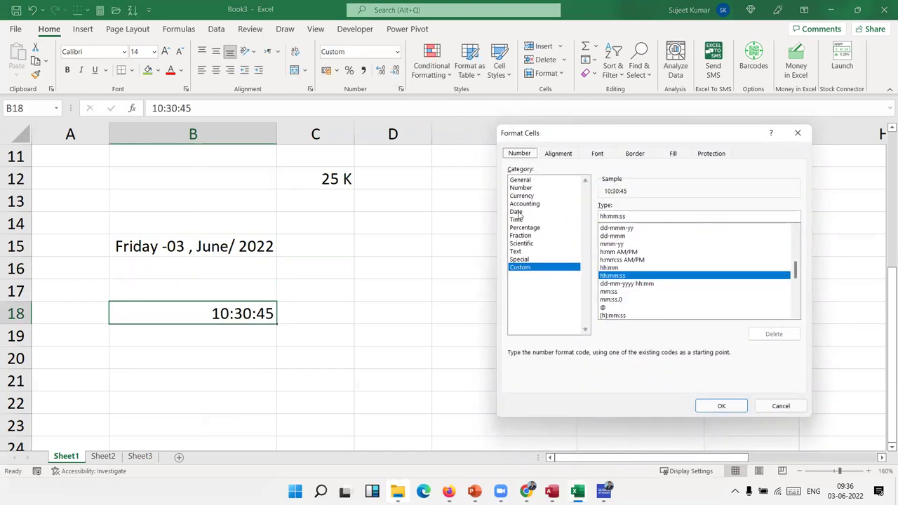
left_click(606, 217)
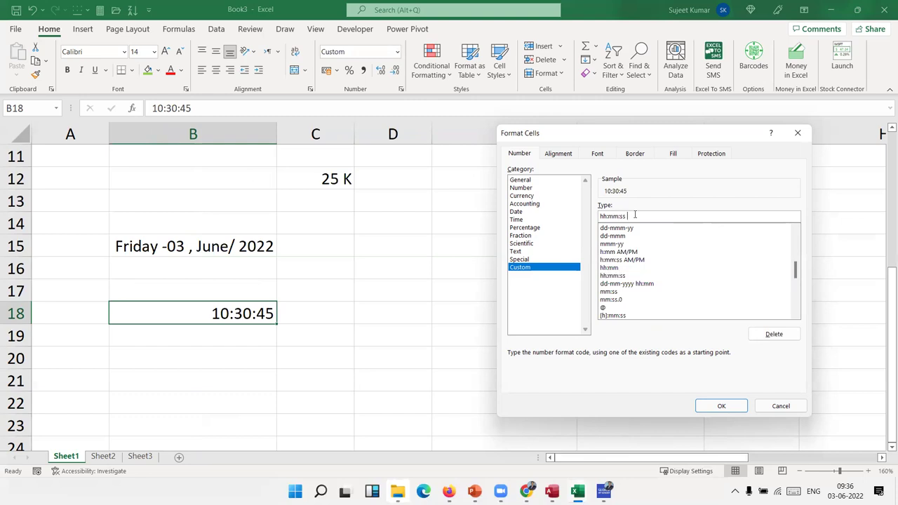
type("\"A")
key("BackSpace")
type("AM/PM")
key("Return")
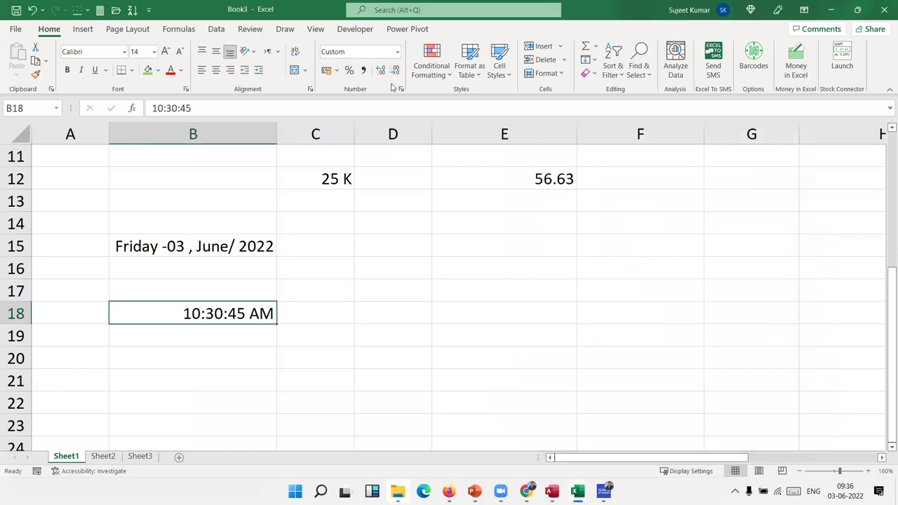
Step: Apply the custom format [m] to B18 to show total minutes, 630
left_click(401, 89)
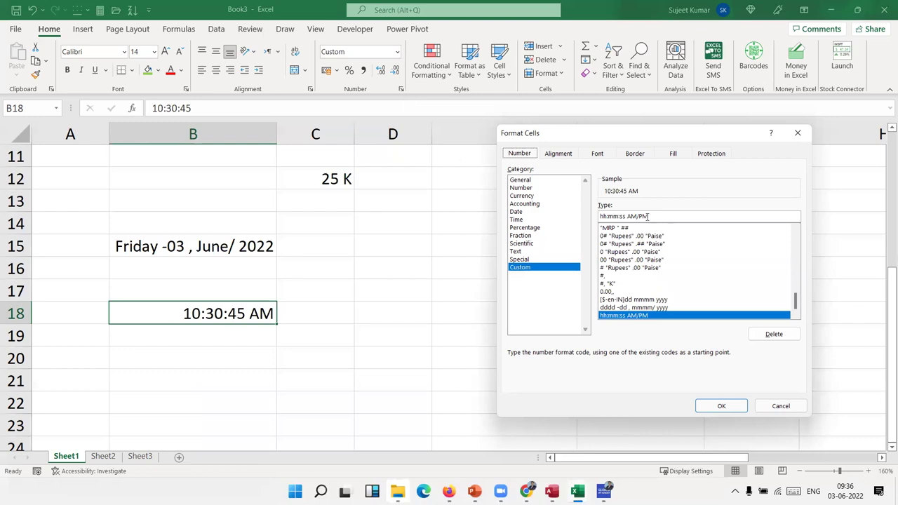
key("alt+t")
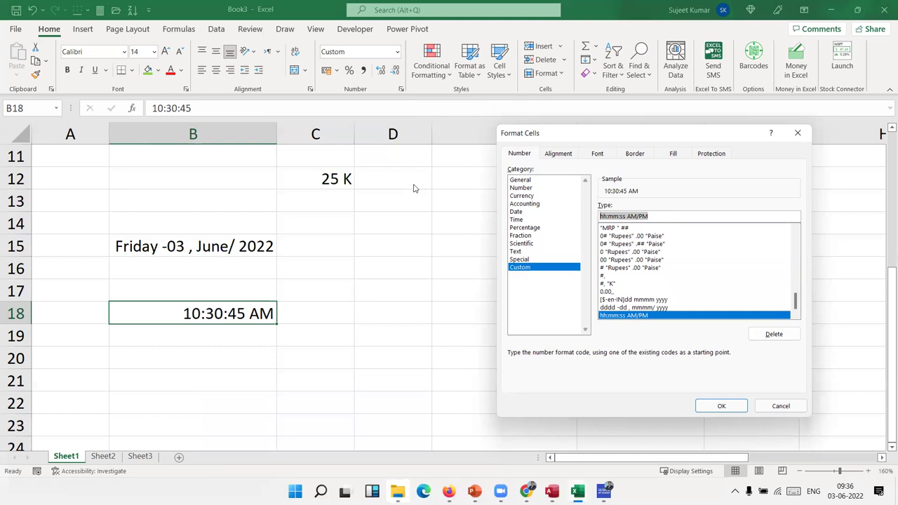
type("[m]")
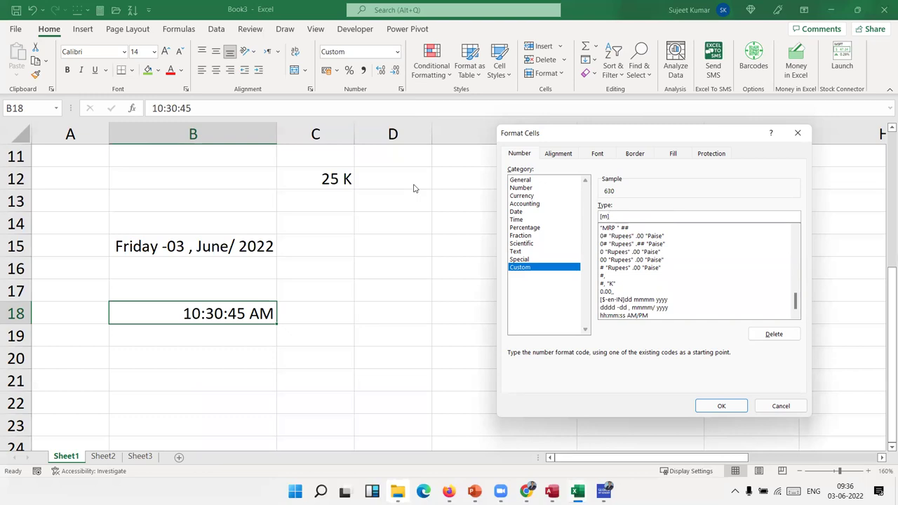
key("Return")
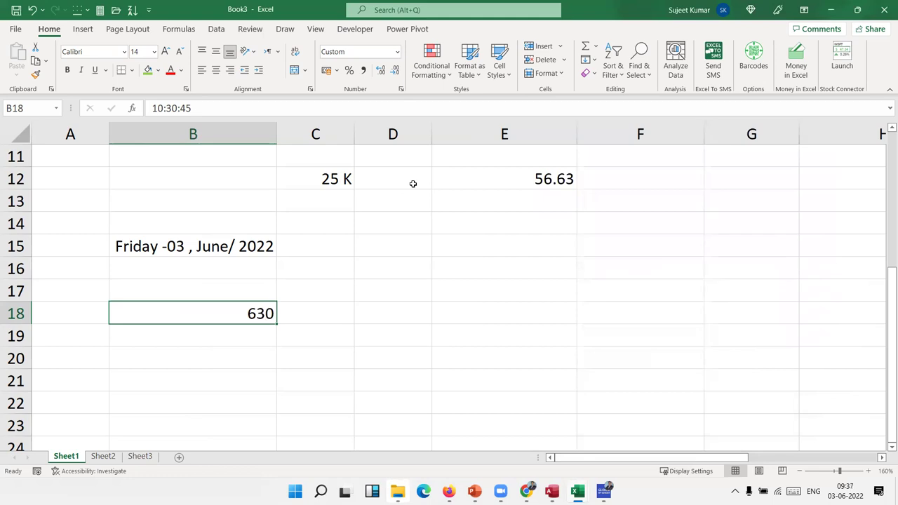
Step: Review B18's [m] format code in Format Cells and cancel without changes
left_click(400, 89)
left_click(615, 217)
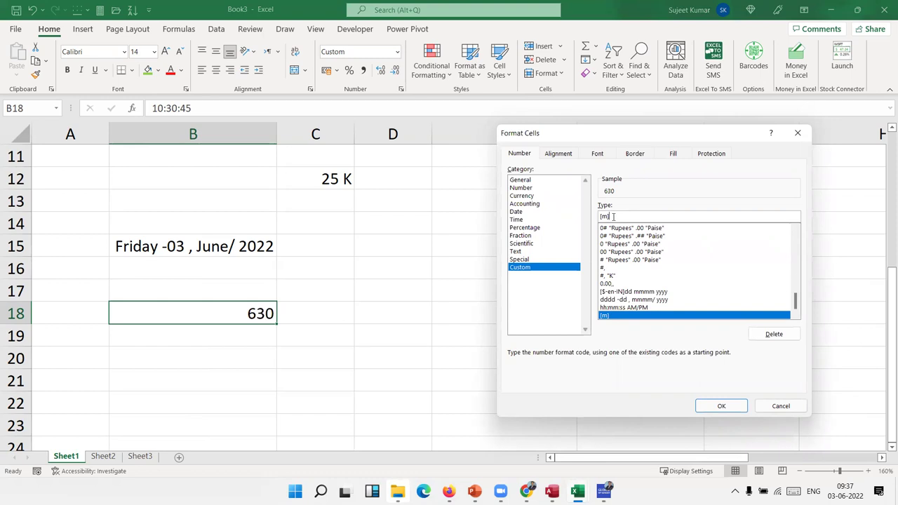
left_click_drag(615, 217, 590, 217)
left_click(604, 217)
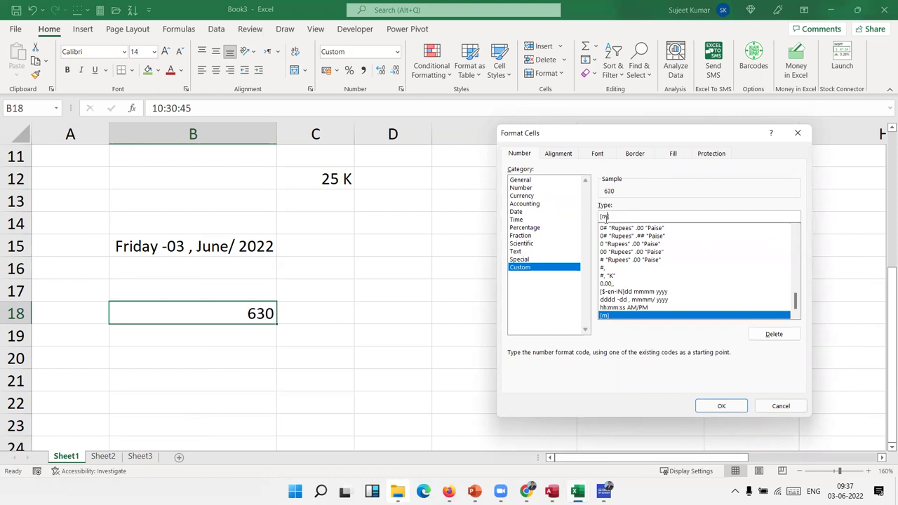
left_click(789, 406)
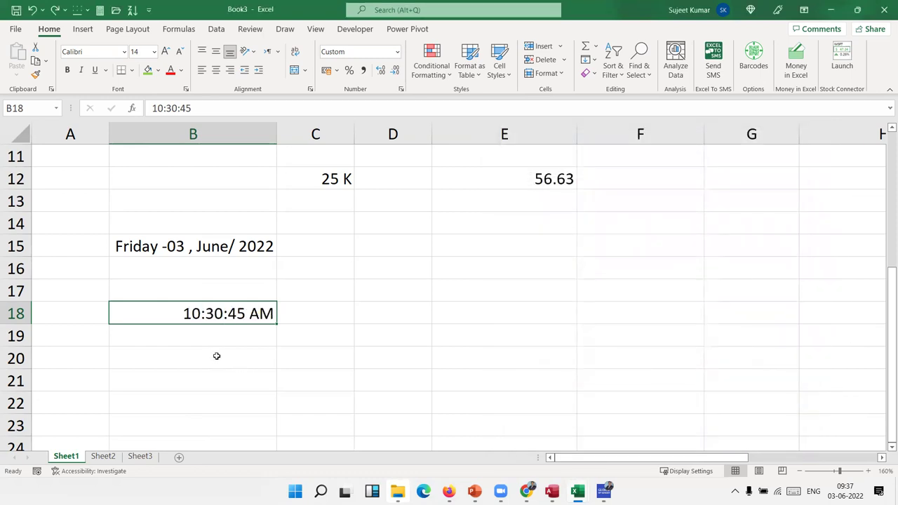
left_click(312, 319)
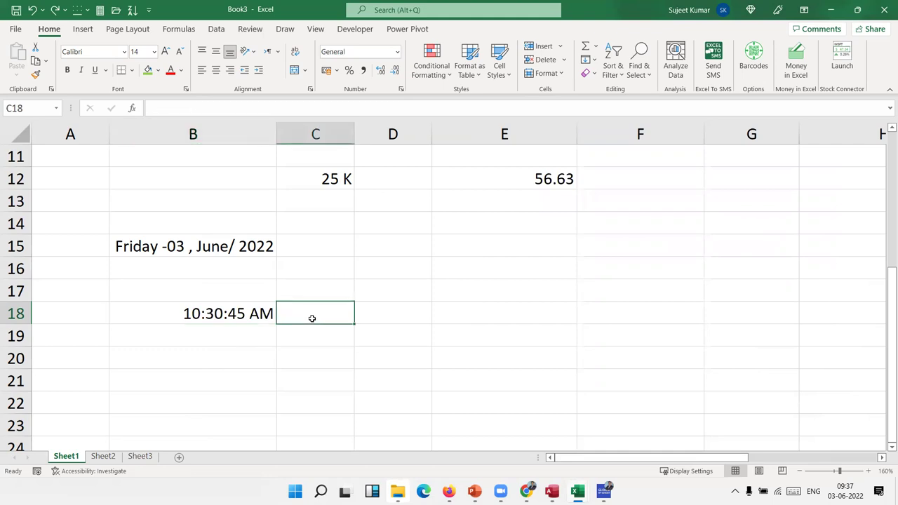
Step: Enter =TEXT(B18,"[m]") in C18 to show 630 total minutes
type("=te")
key("Tab")
key("Left")
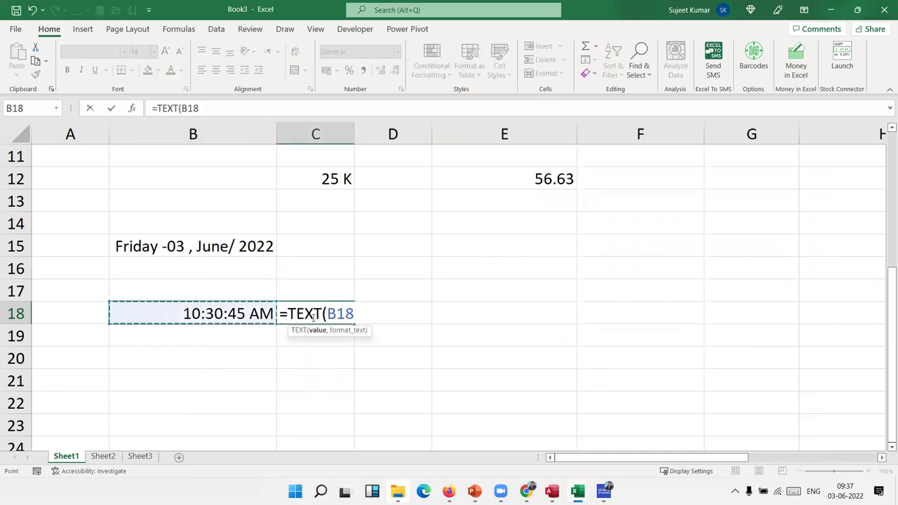
type(",\"[")
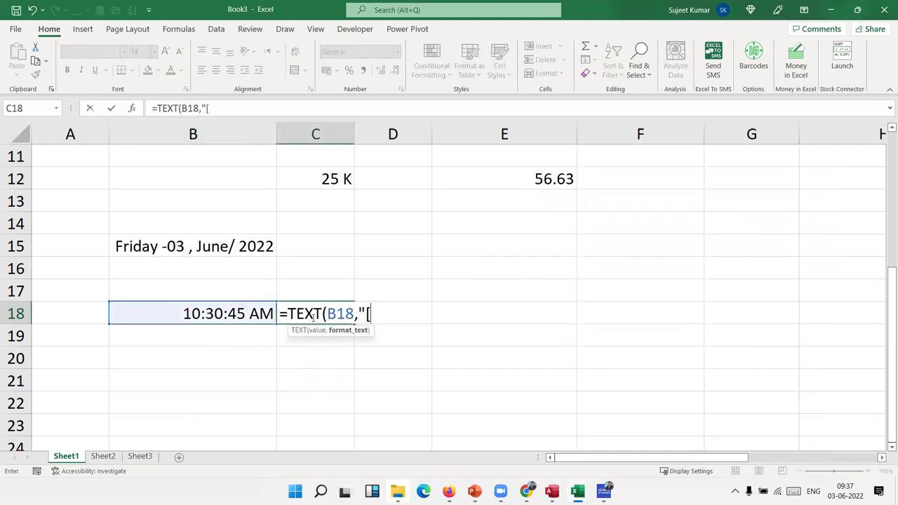
type("m]\"")
key("Return")
left_click(313, 317)
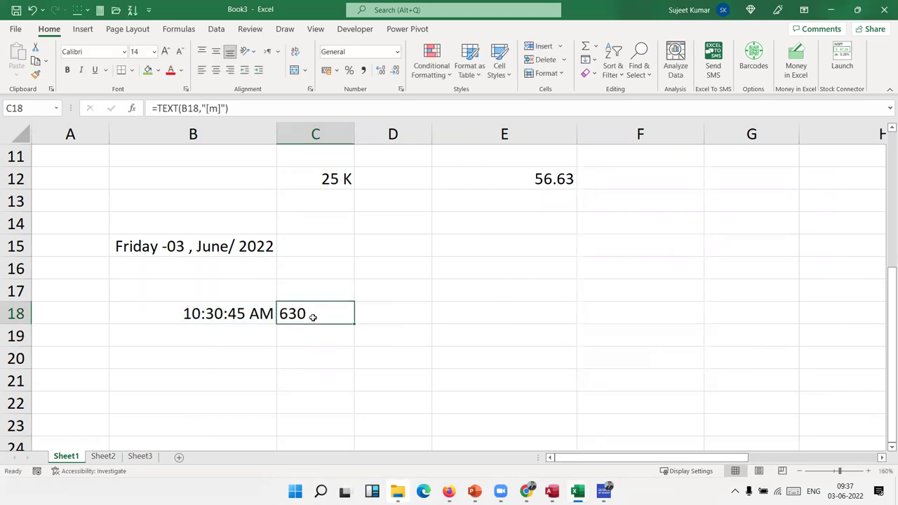
Step: Enter =NOW() in E15 for the current date and time
key("Right")
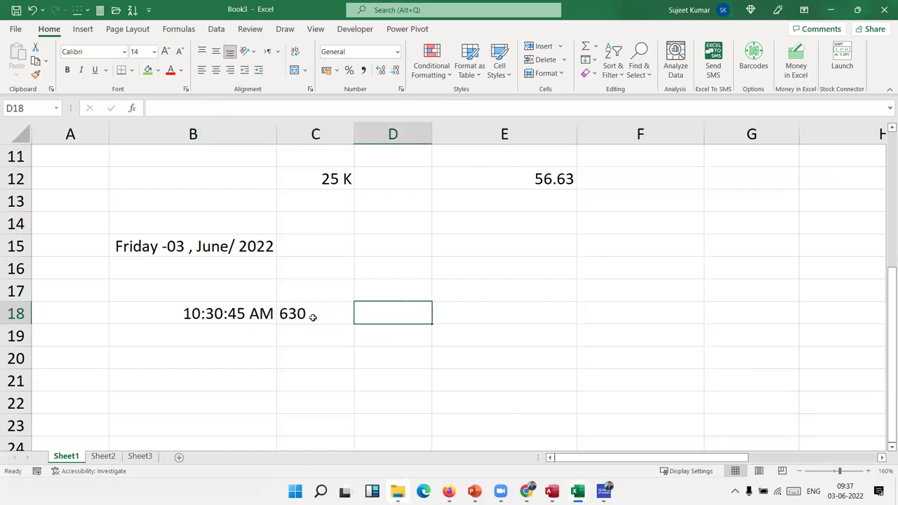
key("Right")
key("Up")
key("Up")
key("Up")
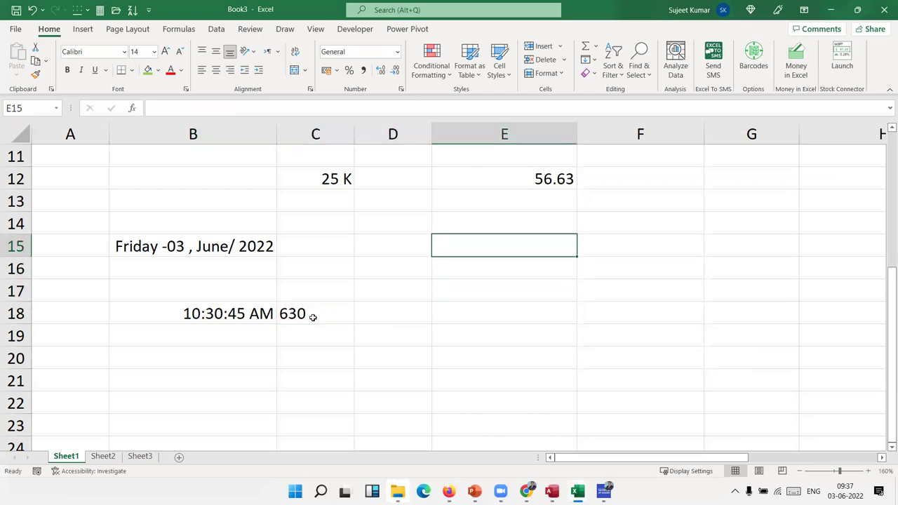
type("now")
key("BackSpace")
key("BackSpace")
key("BackSpace")
type("=now(")
key("Return")
key("Up")
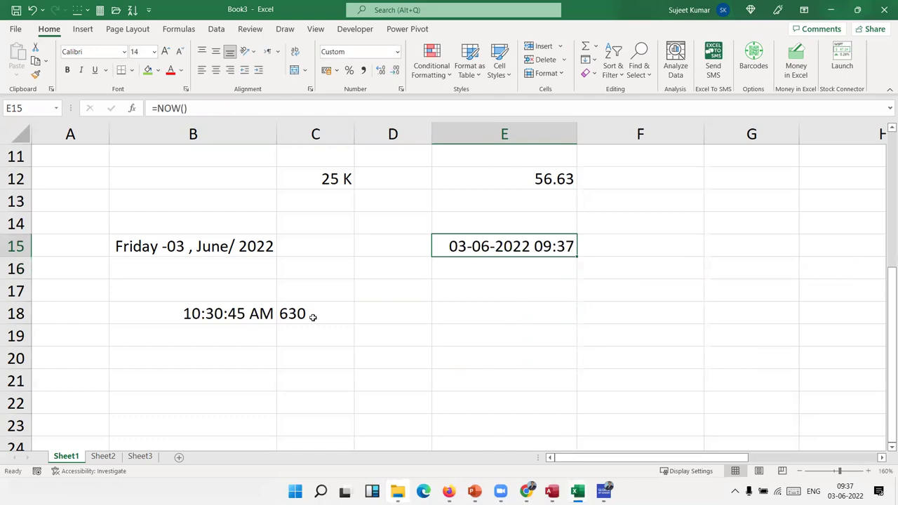
Step: Enter =TEXT(E15,"HH:MM:SS") in F15 to show only the time, 09:37:52
key("Right")
type("=text(")
key("Left")
type(",\"")
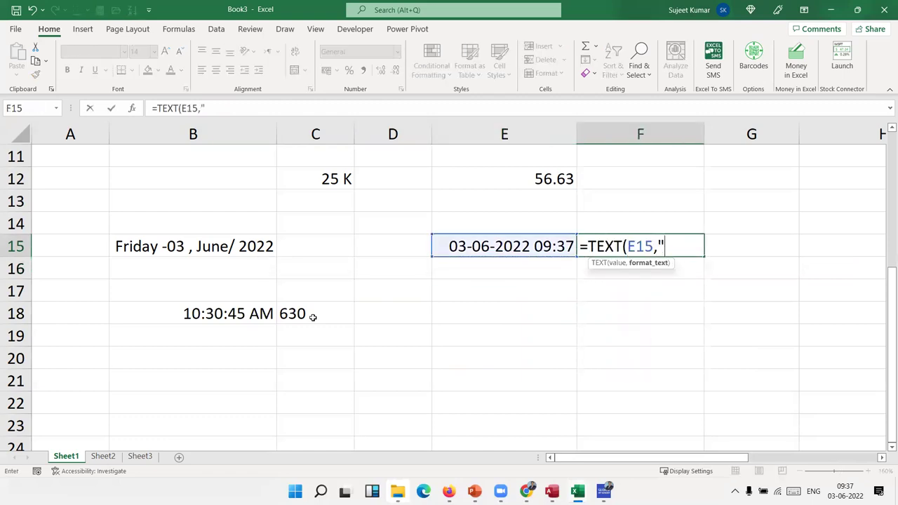
type("HH:")
type("MM:SS\")")
key("Return")
key("Up")
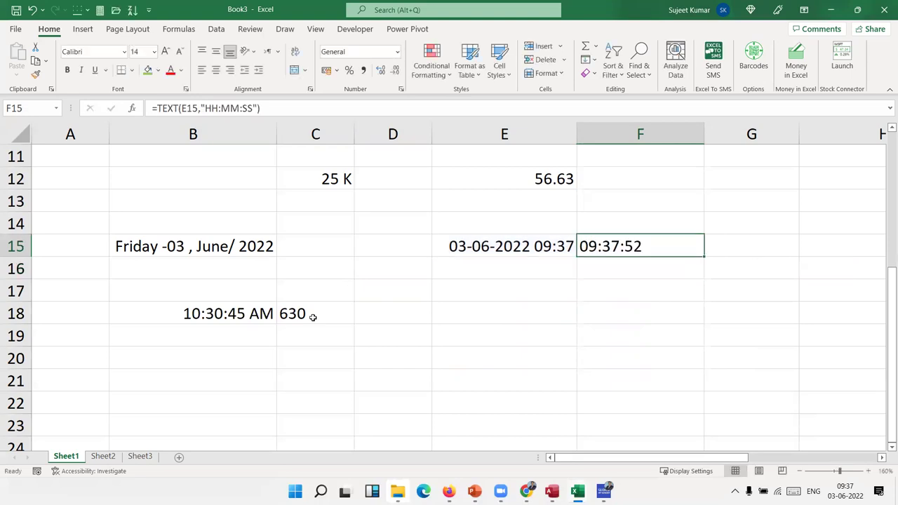
key("Down")
key("Down")
key("Down")
key("Down")
key("Down")
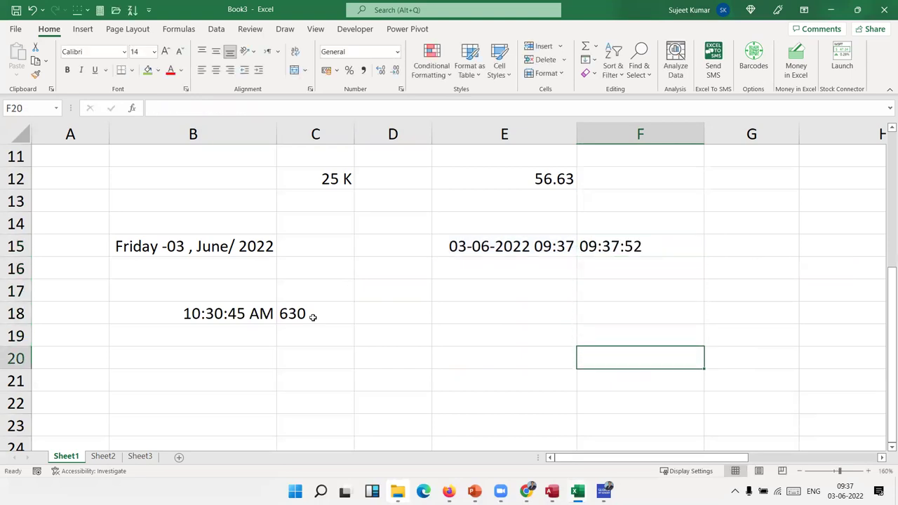
key("Left")
key("Left")
key("Left")
key("Left")
Step: Enter the duration 65:20:30 in B20
type("25")
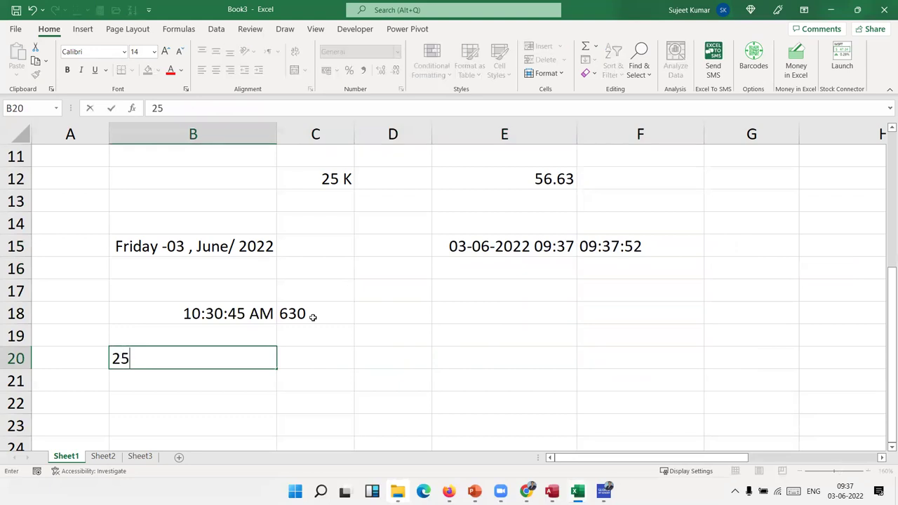
type(":")
key("BackSpace")
key("BackSpace")
key("BackSpace")
type("65")
type(":20:30")
key("Tab")
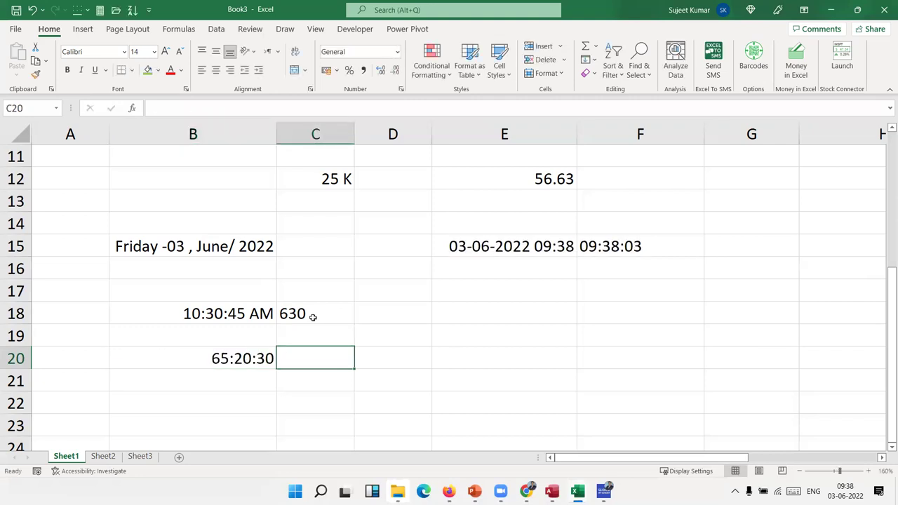
Step: Enter =HOUR(B20) in C20, returning the hour part 17
type("=ho")
key("Tab")
key("Left")
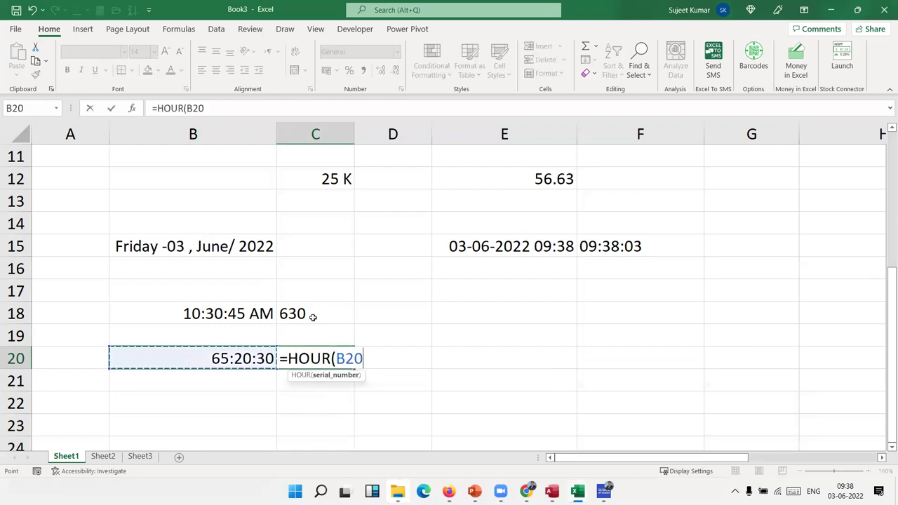
key("Return")
key("Up")
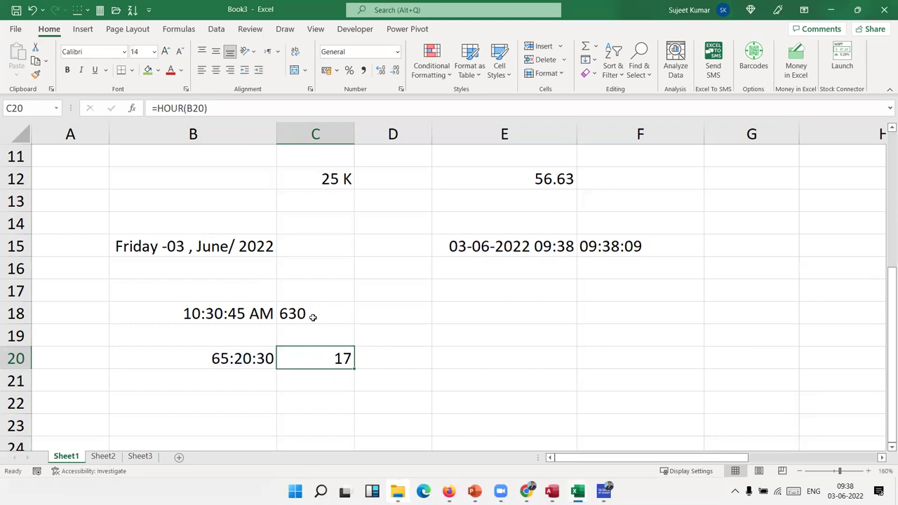
key("Left")
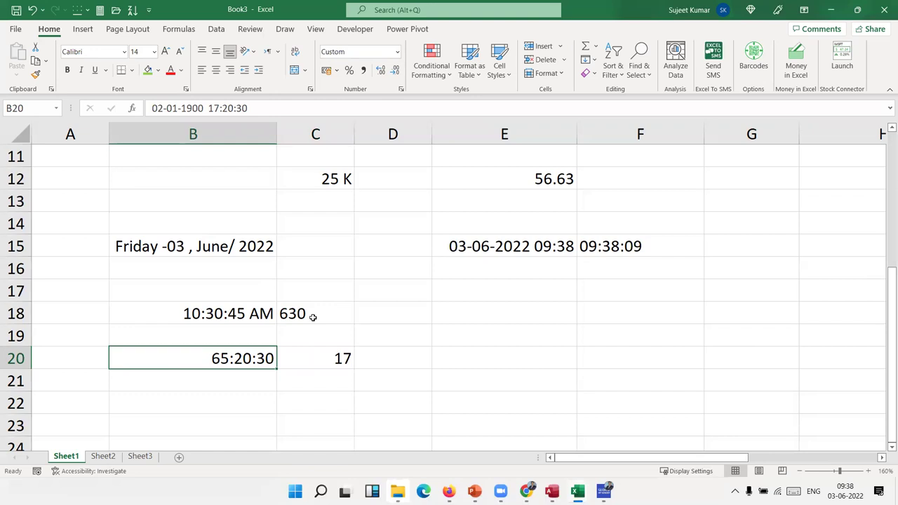
Step: Enter =TEXT(B20,"[h]") in D20 to show 65 total hours
key("Right")
key("Right")
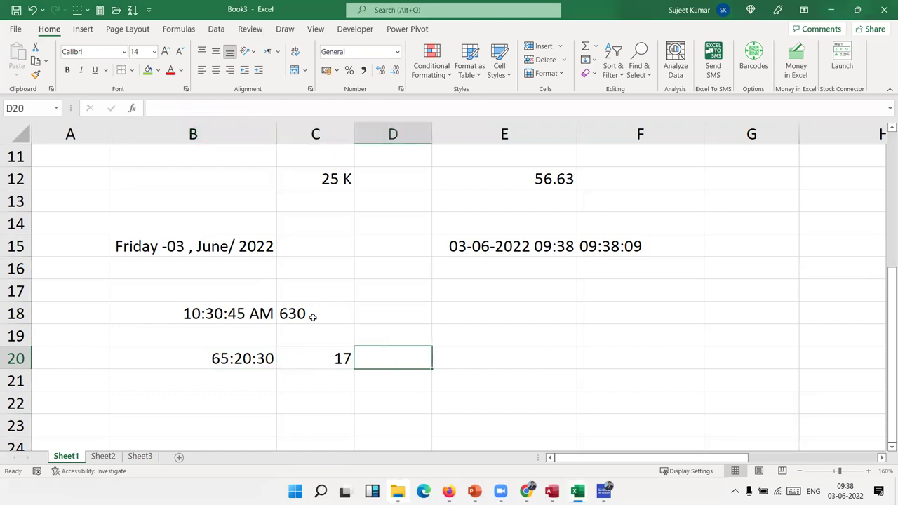
type("=ts")
key("BackSpace")
type("es")
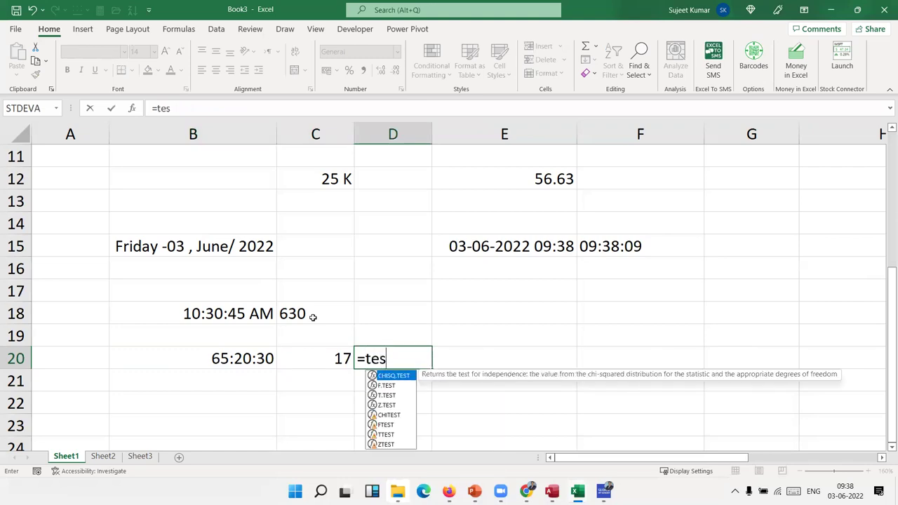
key("BackSpace")
key("Tab")
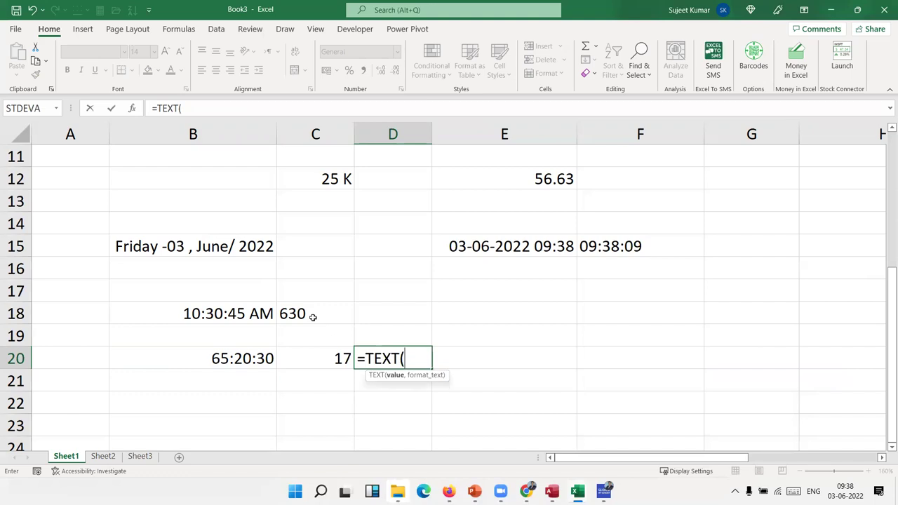
key("Left")
key("Left")
type(",\"[h]")
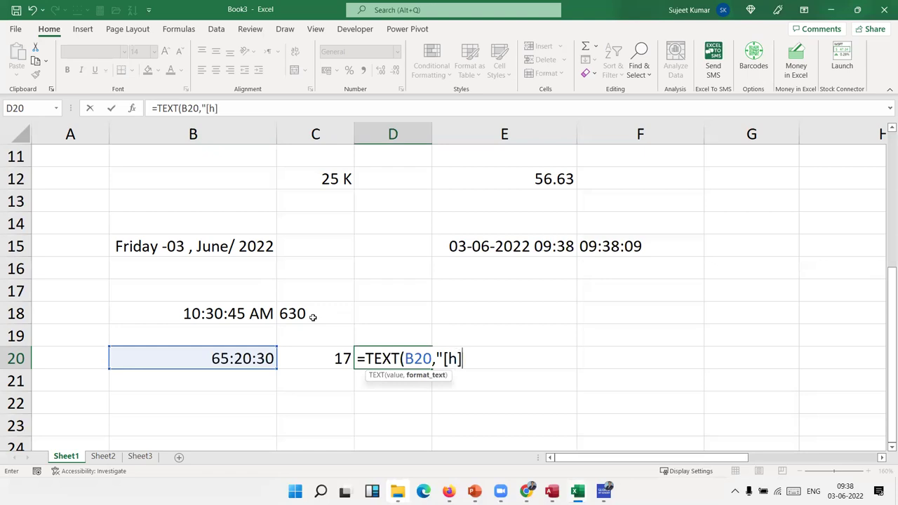
type("\"")
key("Return")
key("Up")
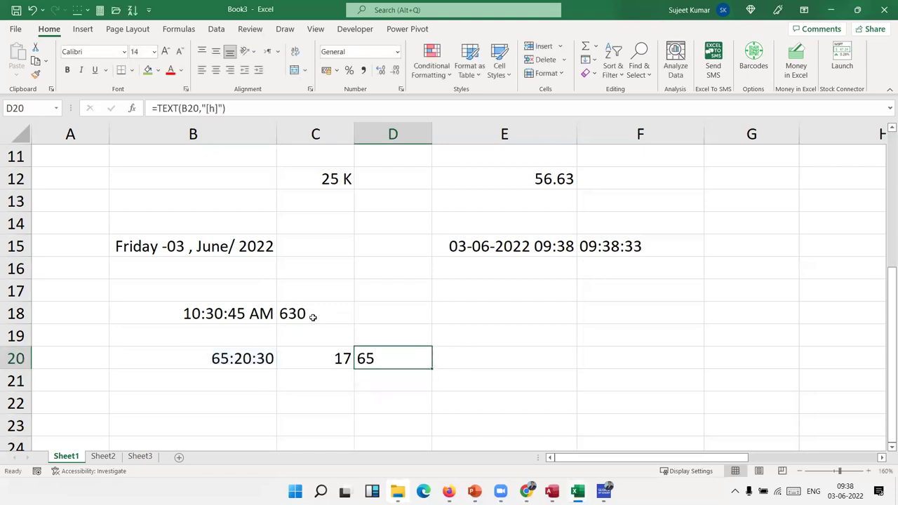